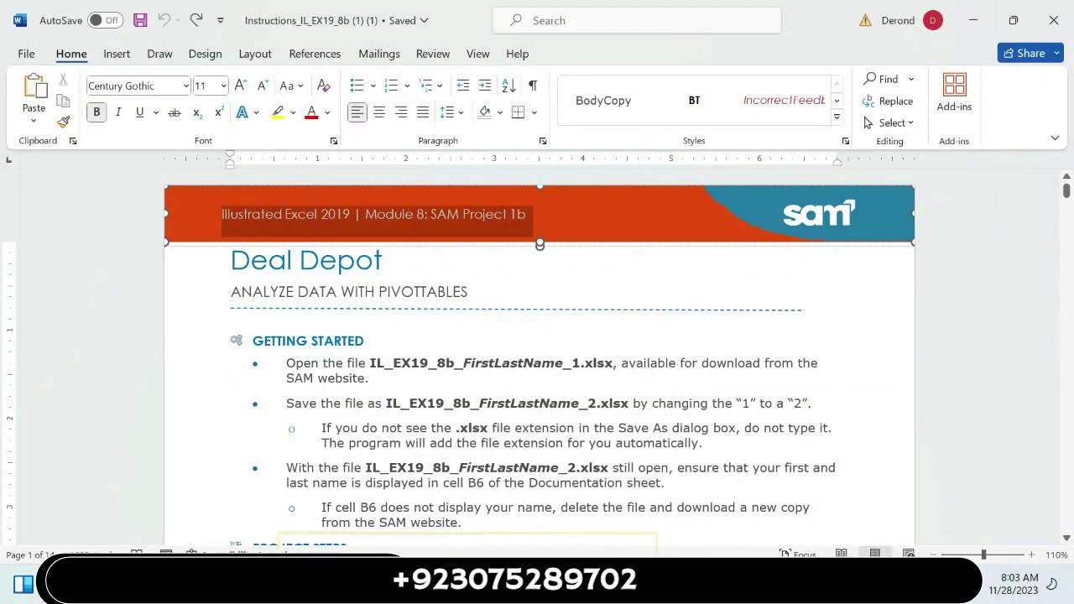
- Select the 'Illustrated Excel 2019' header text in the Word instructions
drag(221, 214, 564, 210)
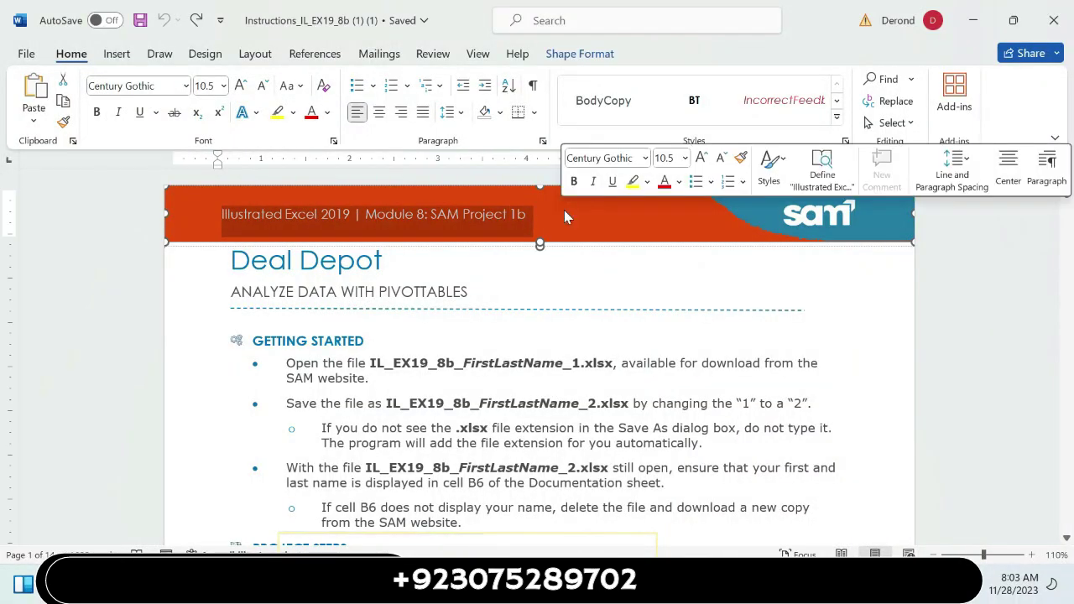
- Highlight the 'Illustrated Excel 2019' header line in blue
click(647, 183)
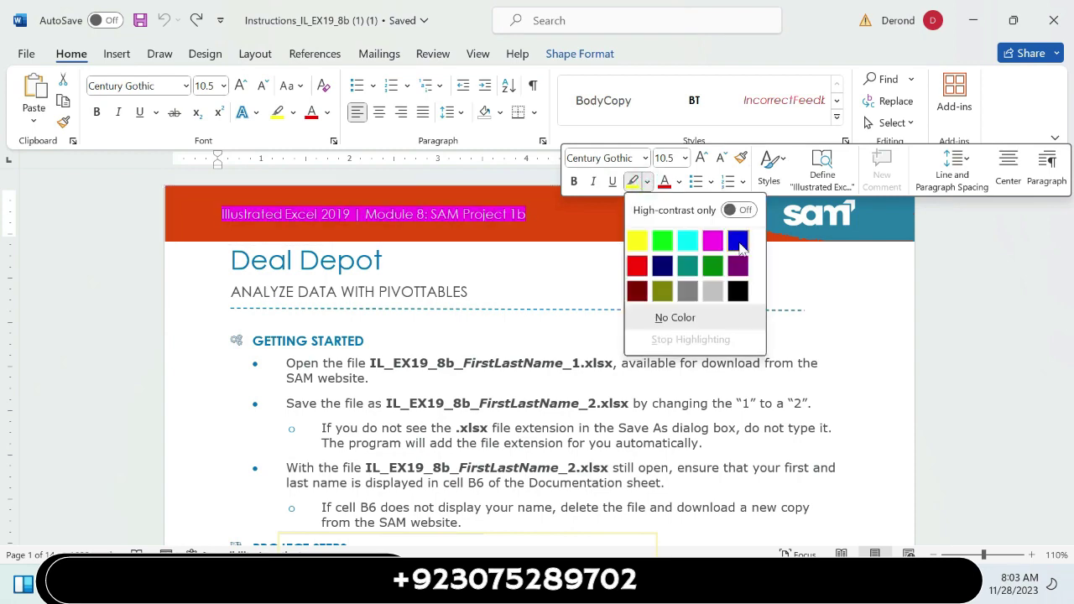
click(741, 243)
scroll(479, 239, up, 1)
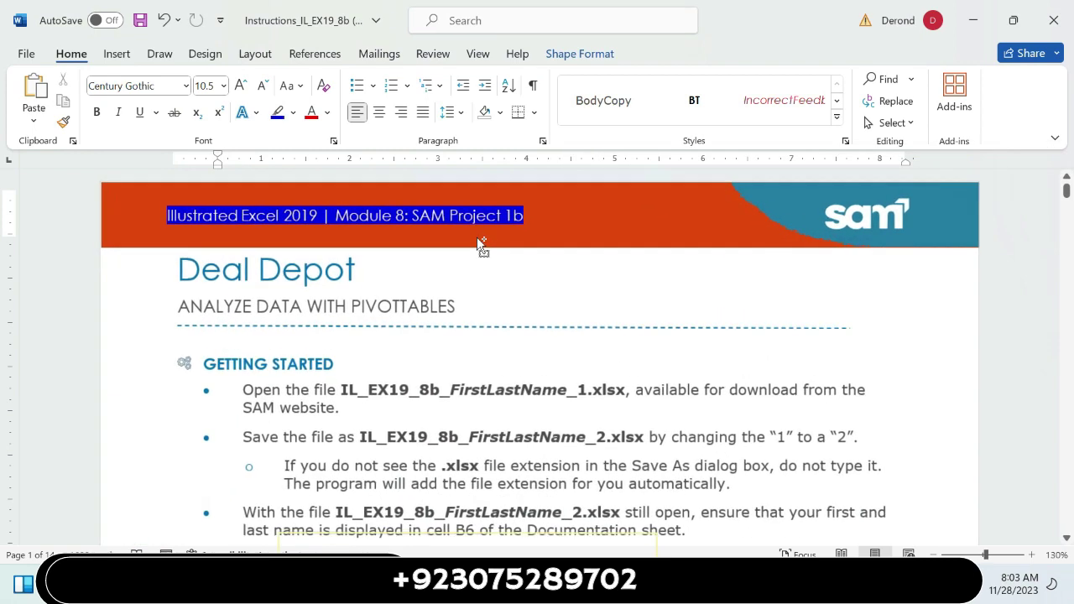
scroll(480, 242, up, 2)
click(480, 243)
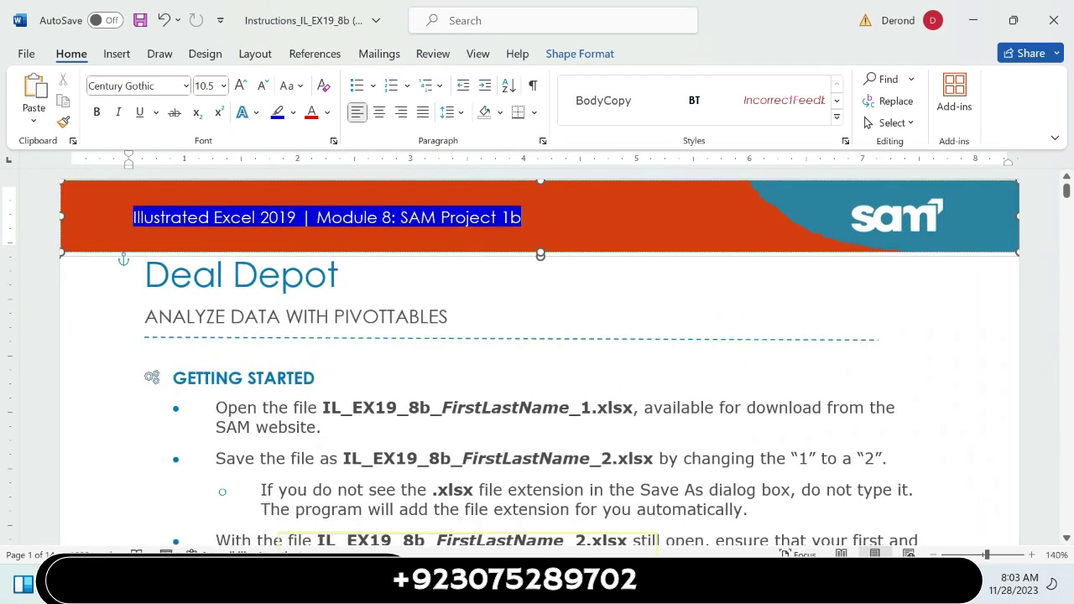
scroll(537, 361, down, 2)
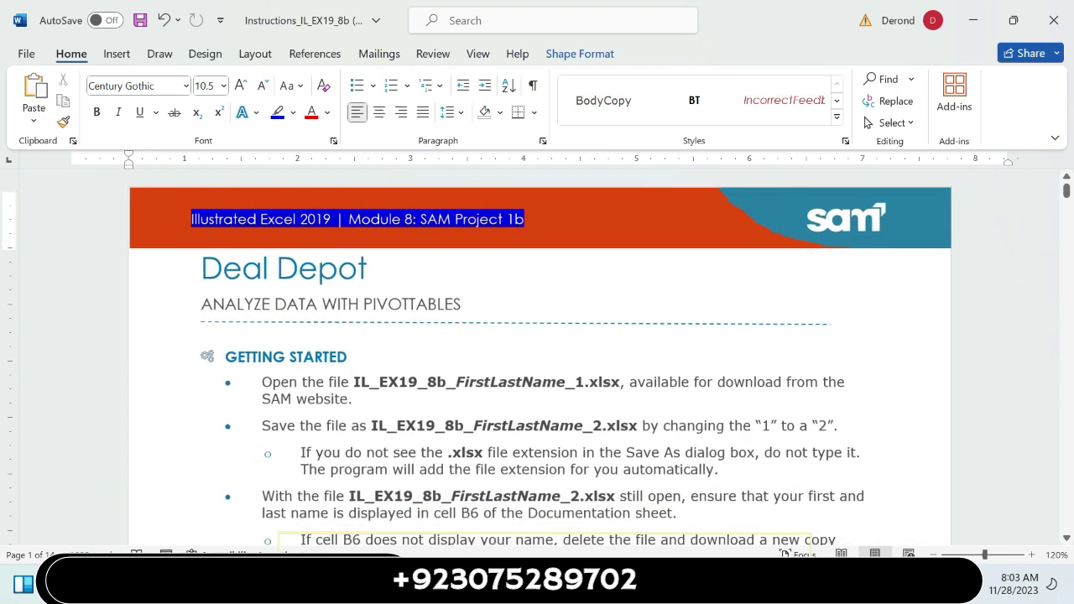
- Highlight the Deal Depot title and the ANALYZE DATA WITH PIVOTTABLES subtitle in yellow
drag(201, 269, 383, 268)
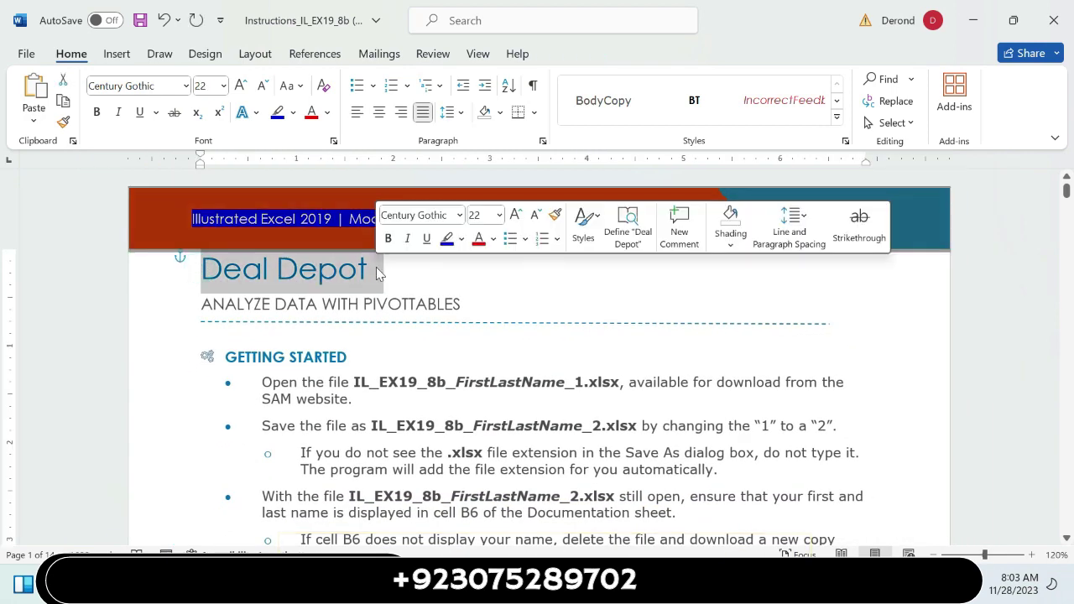
click(462, 240)
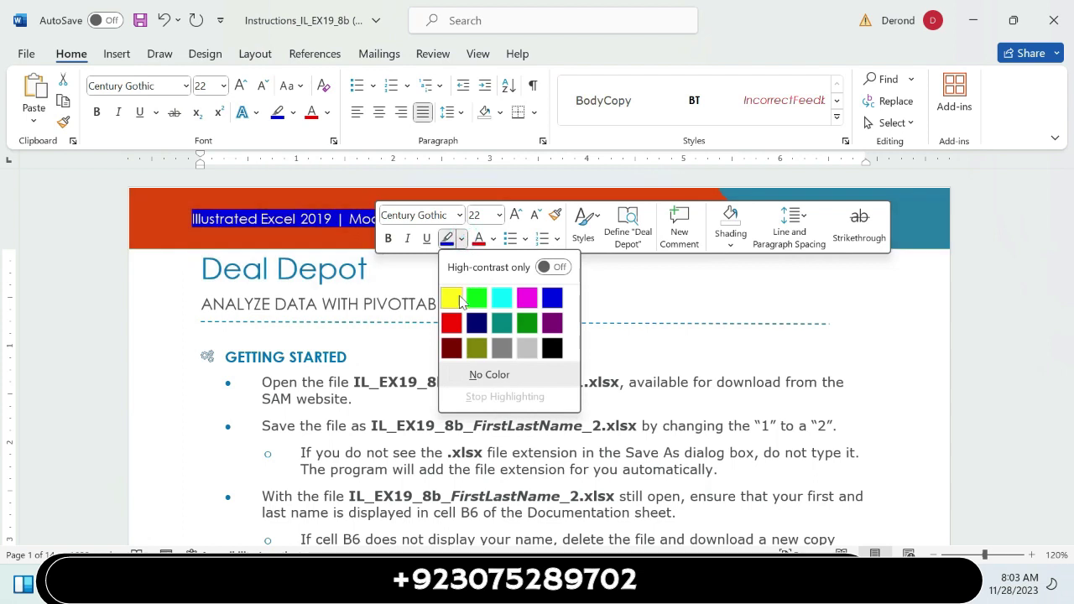
click(454, 296)
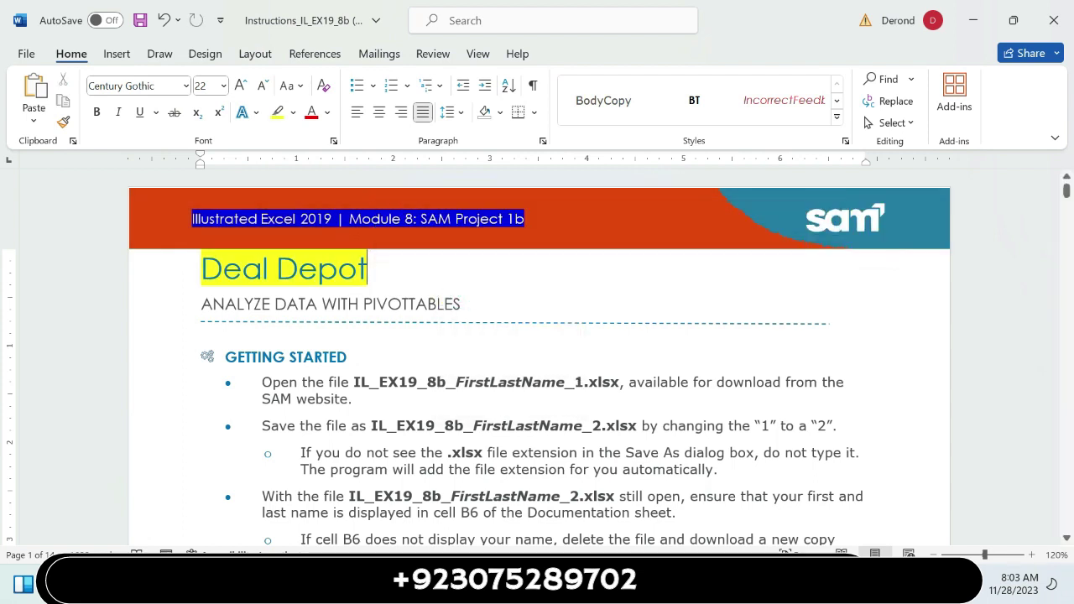
click(195, 304)
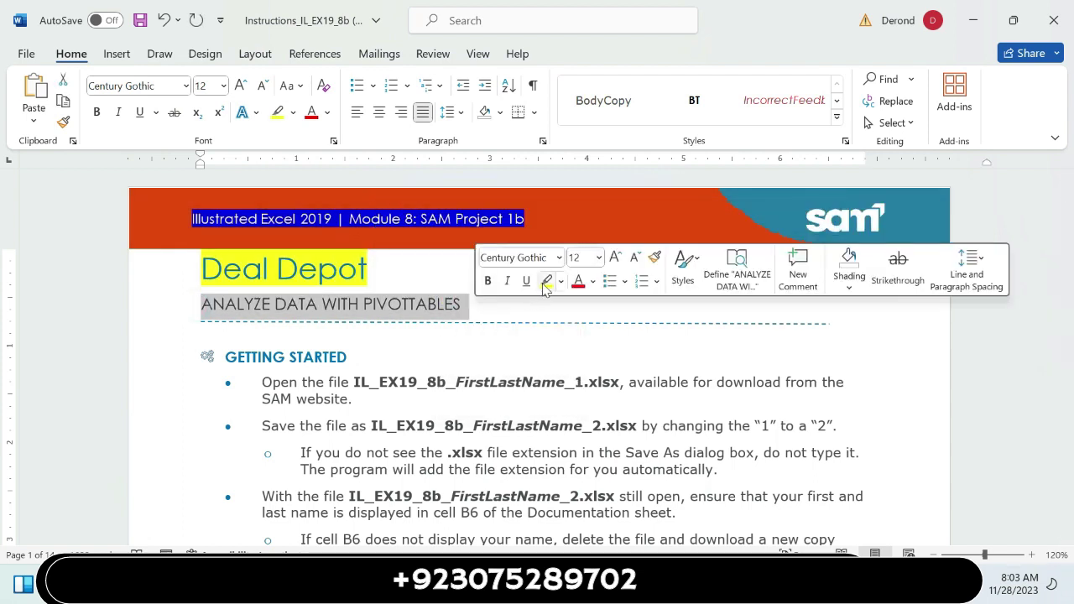
click(546, 282)
click(527, 329)
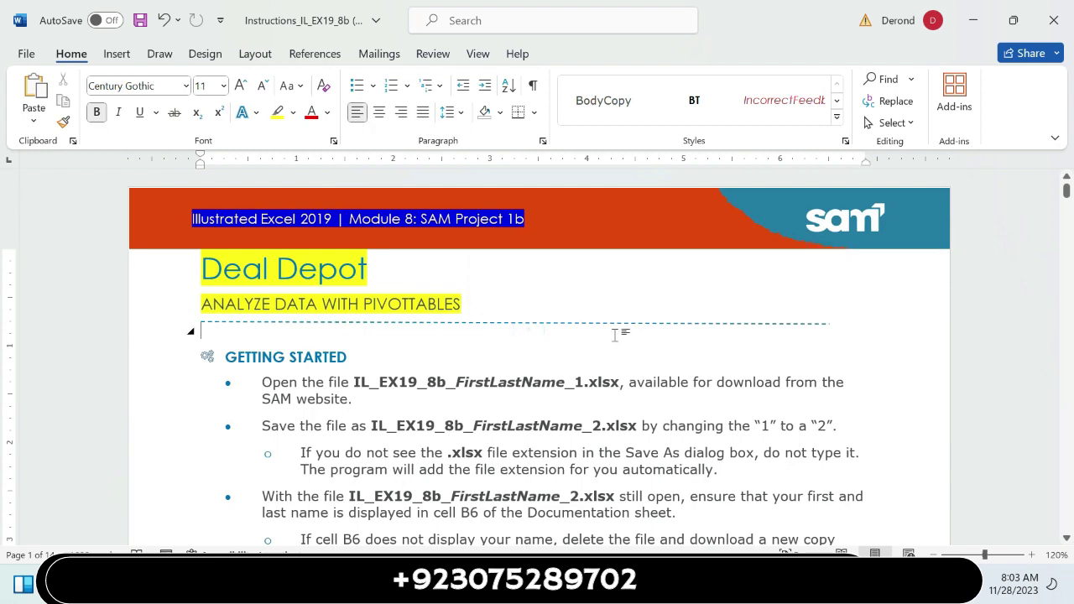
- Highlight the first Getting Started bullet in yellow
ctrl+scroll(632, 333, down, 2)
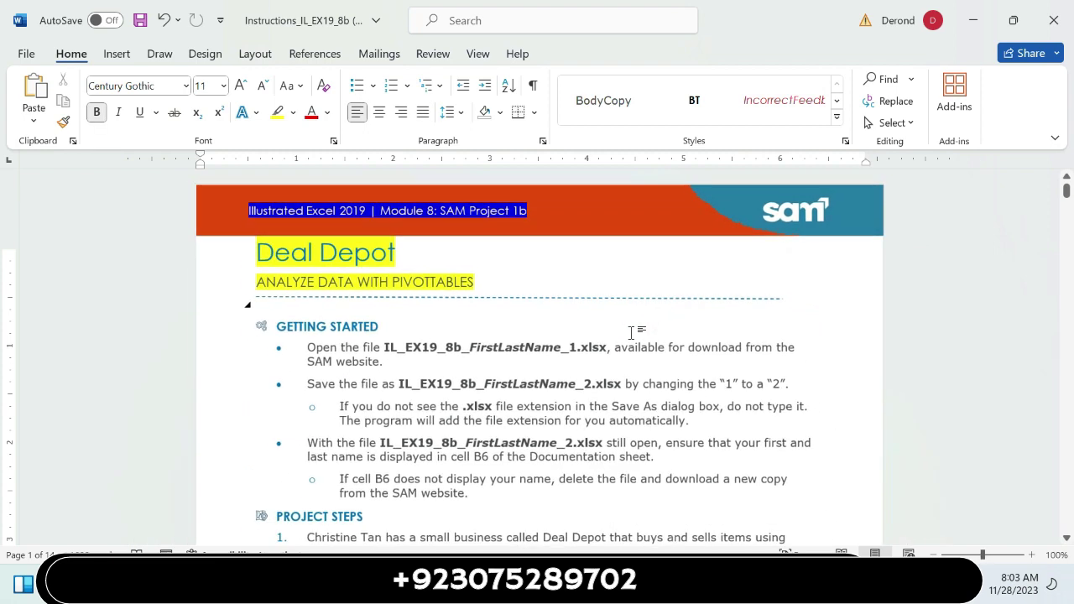
click(1067, 538)
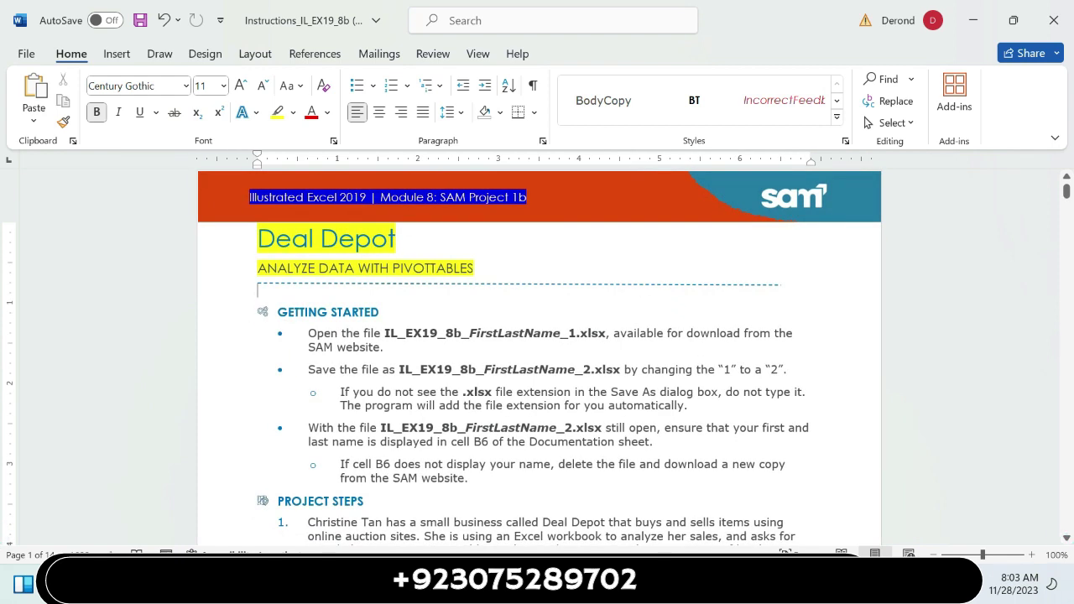
triple_click(309, 333)
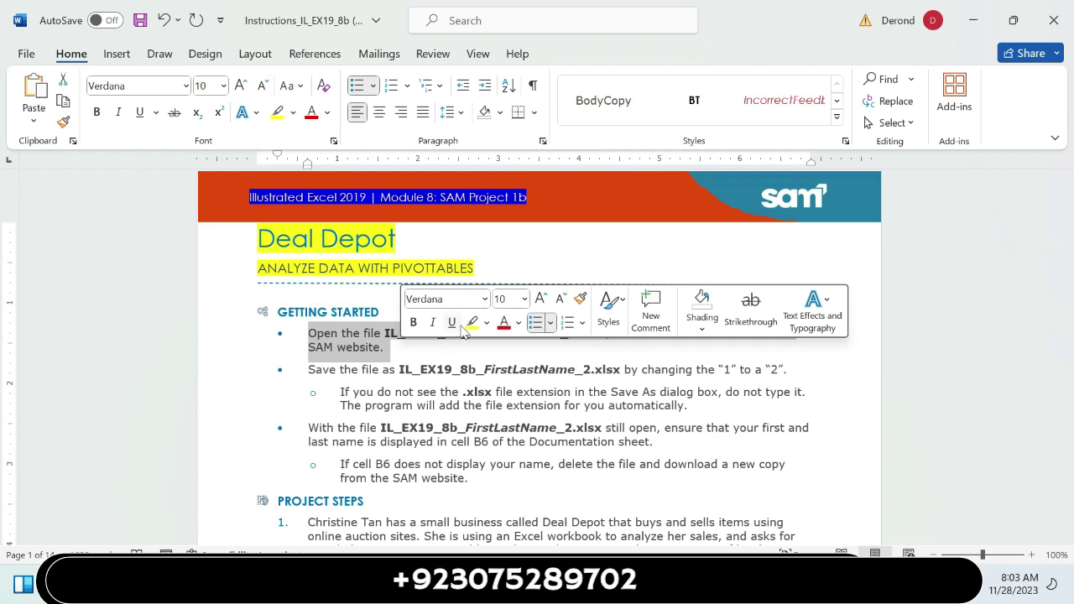
click(473, 324)
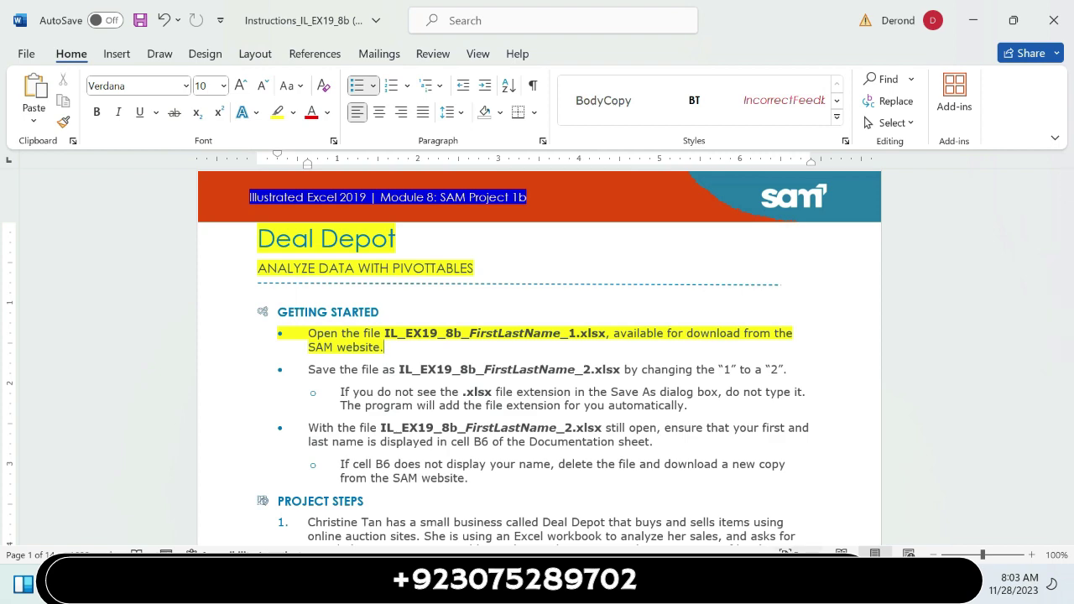
- Open Excel's Documentation sheet, select cell B13, and return to Word
key(alt+Tab)
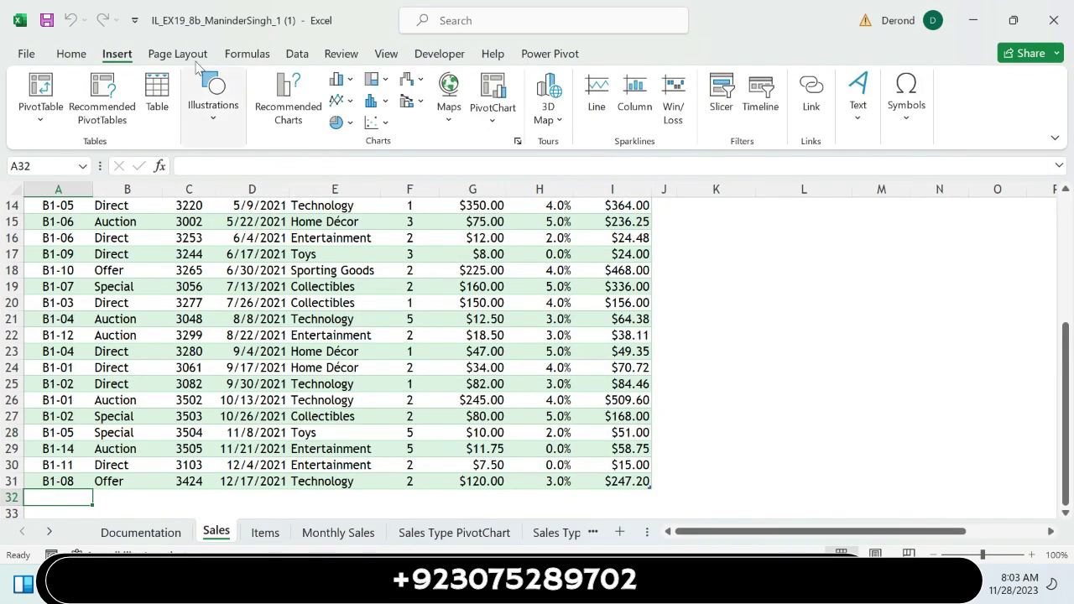
mouse_move(742, 587)
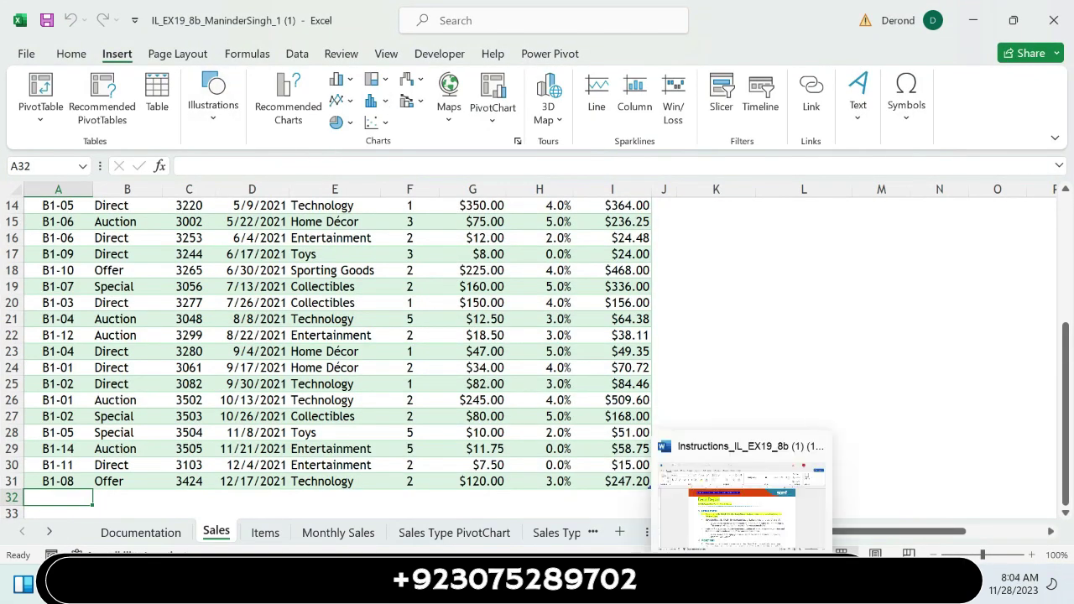
click(153, 535)
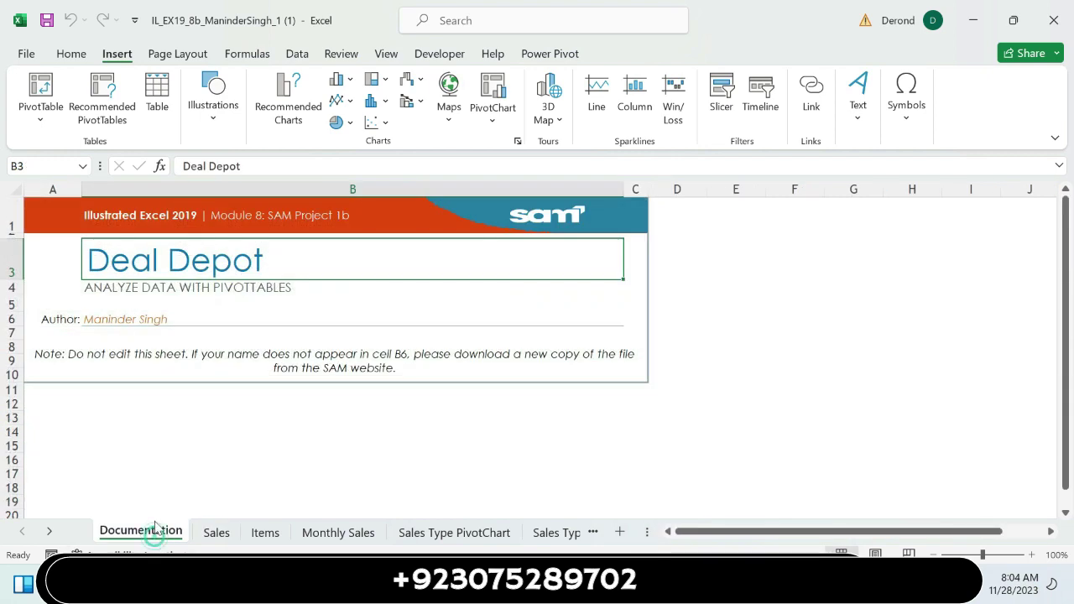
click(335, 418)
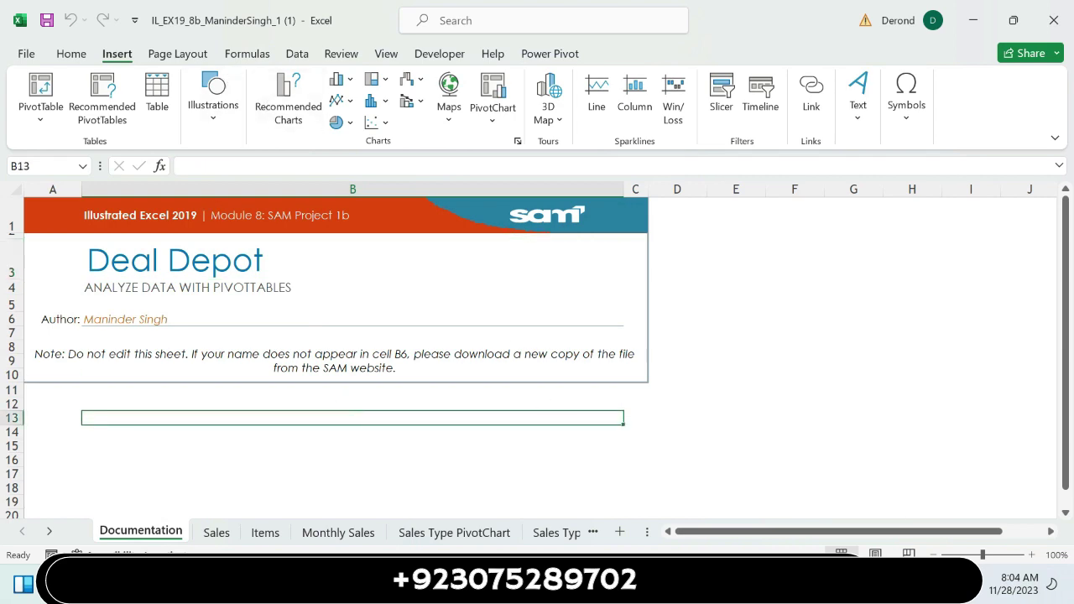
key(alt+Tab)
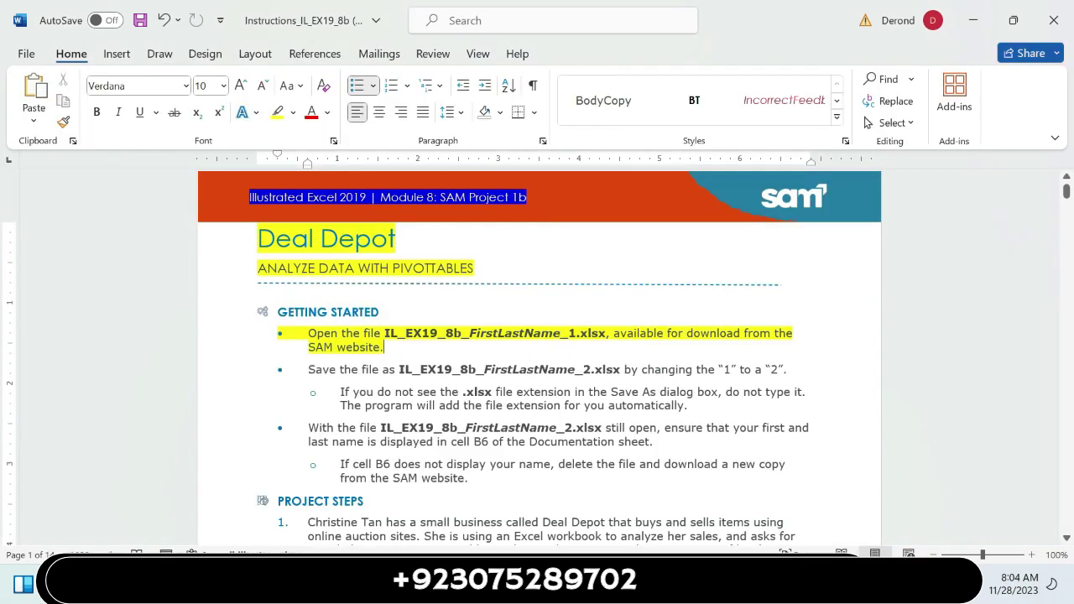
- Highlight the remaining Getting Started bullets, including the cell B6 points, in yellow
drag(308, 370, 687, 407)
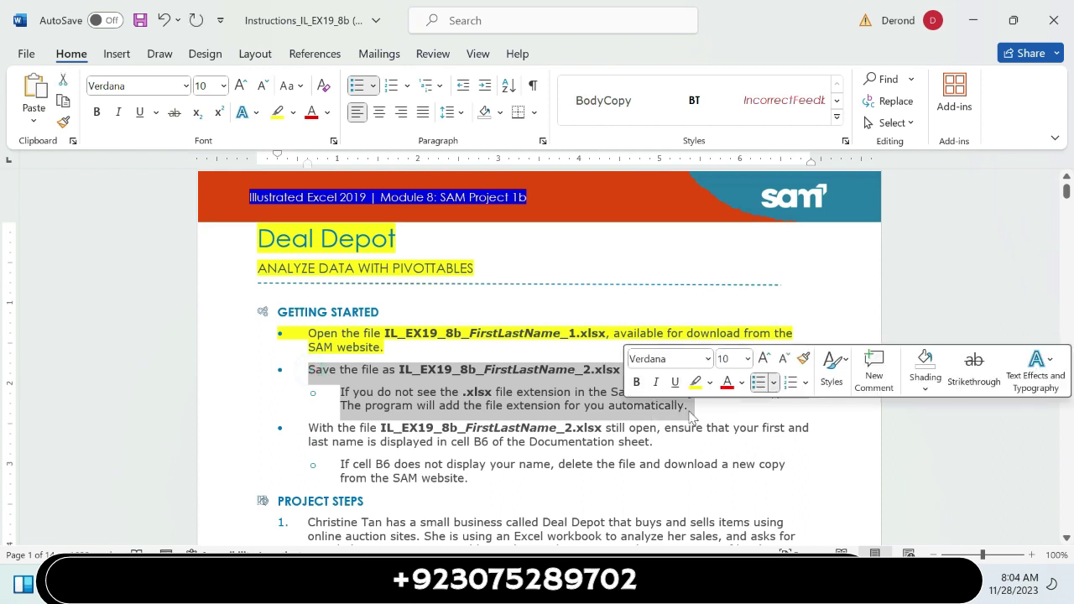
click(695, 383)
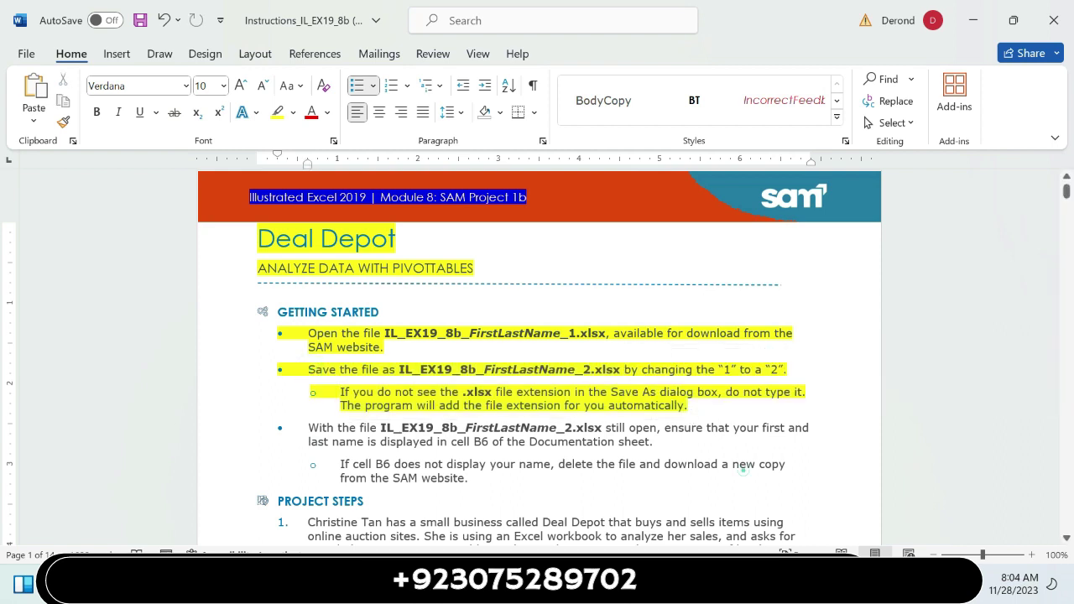
click(743, 471)
drag(468, 478, 307, 407)
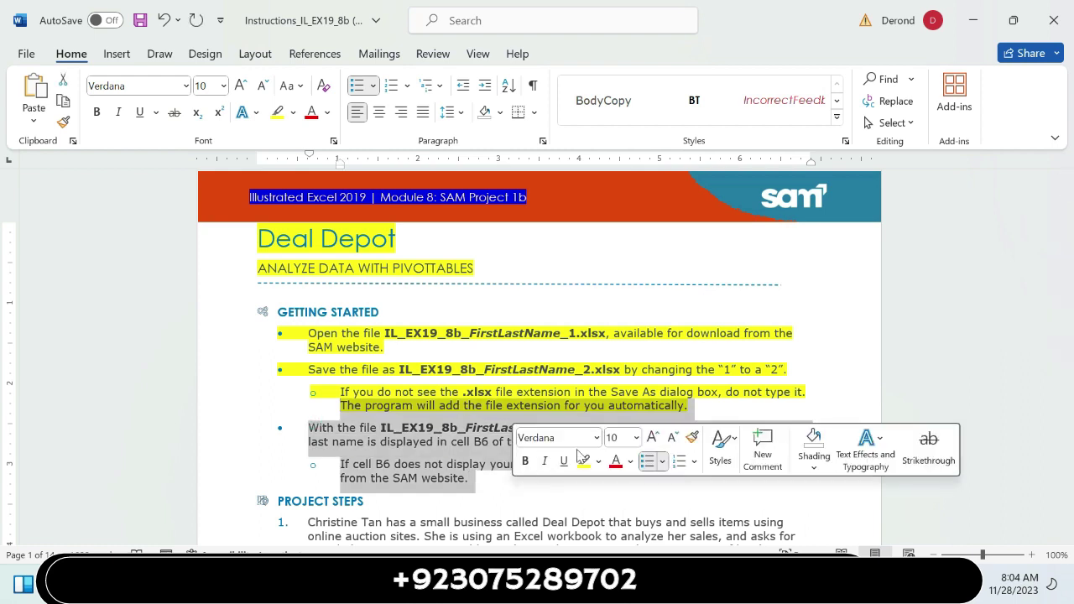
click(581, 464)
click(615, 492)
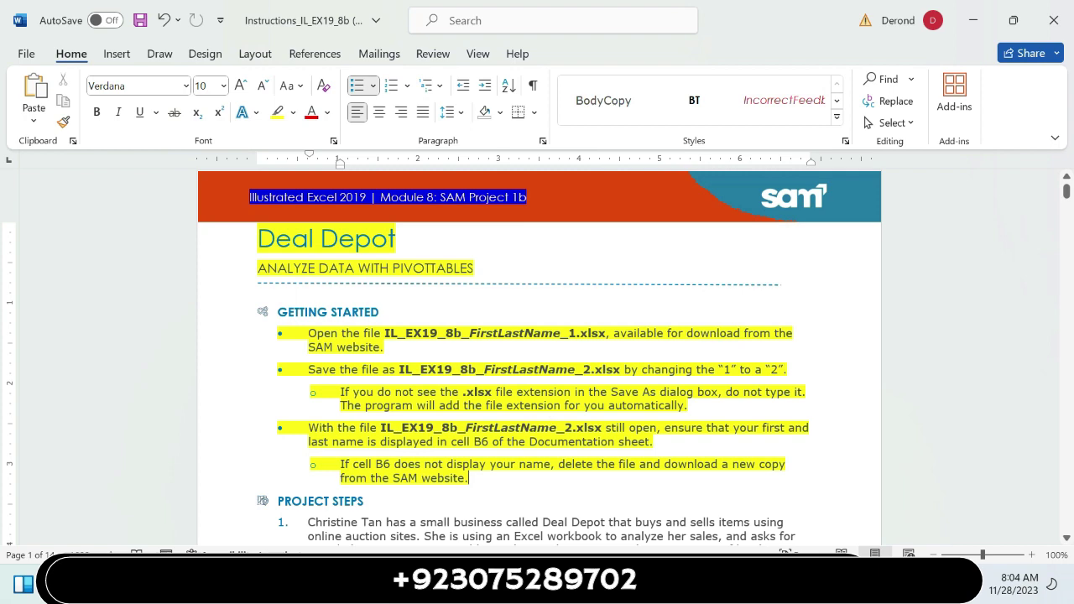
- Highlight the step 1 paragraph and the 'Go to the Sales worksheet' lines in yellow
click(1067, 541)
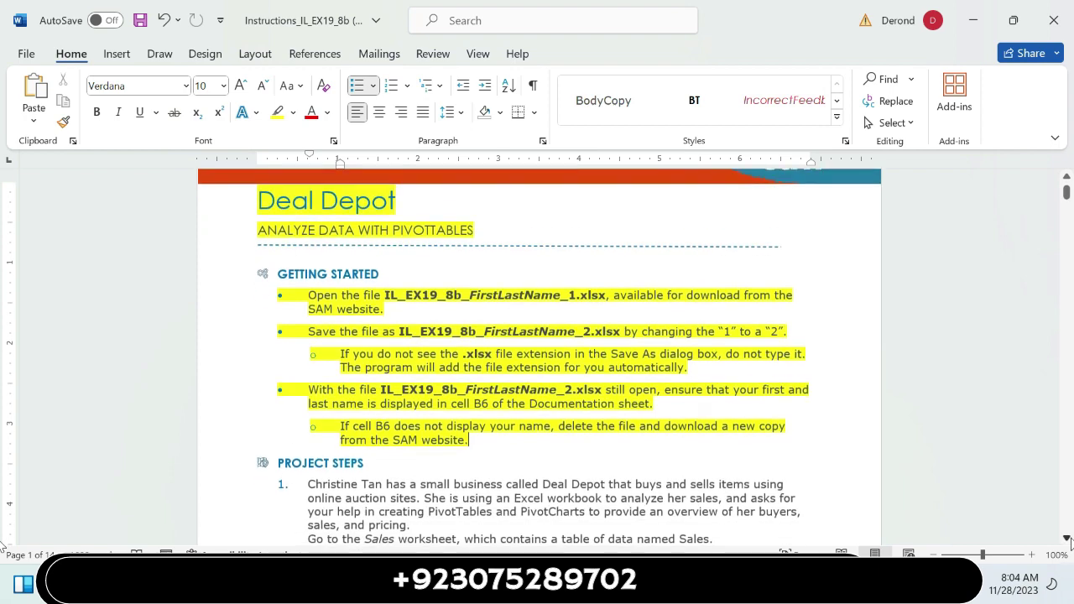
drag(1067, 542, 1067, 542)
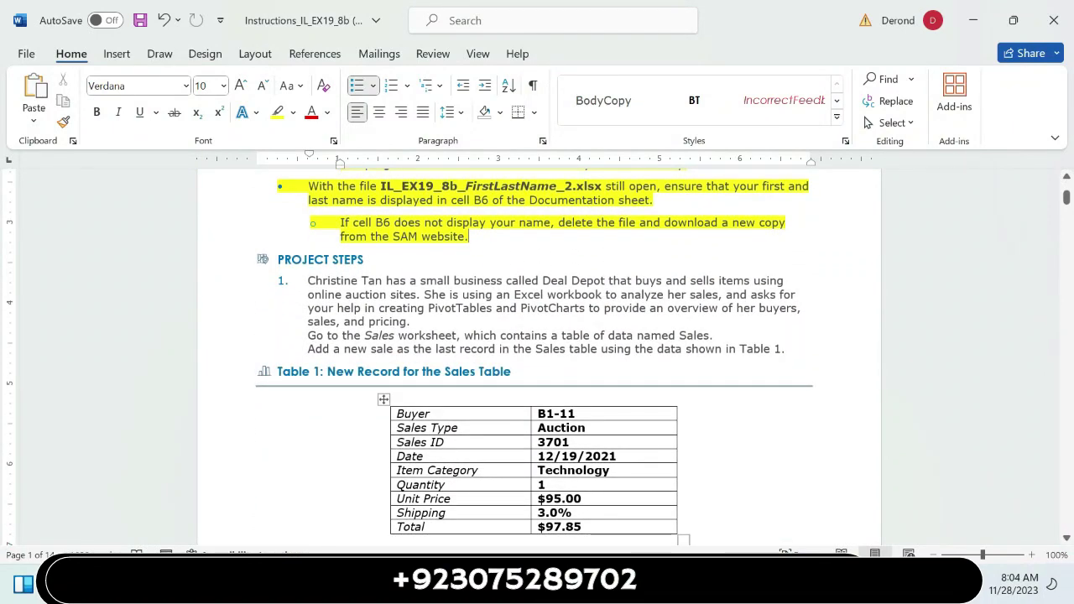
triple_click(302, 278)
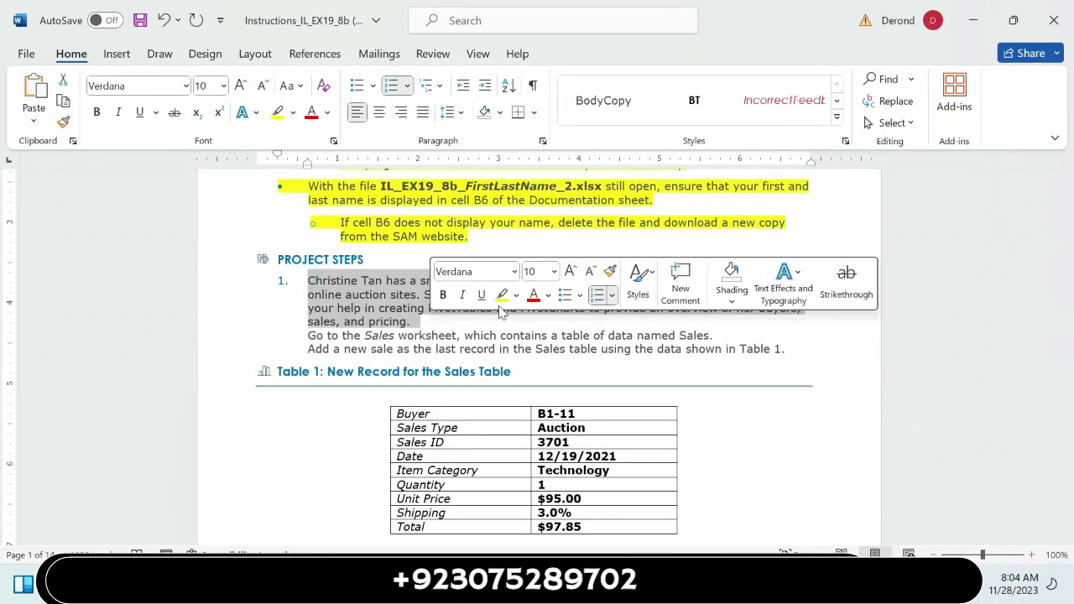
click(504, 298)
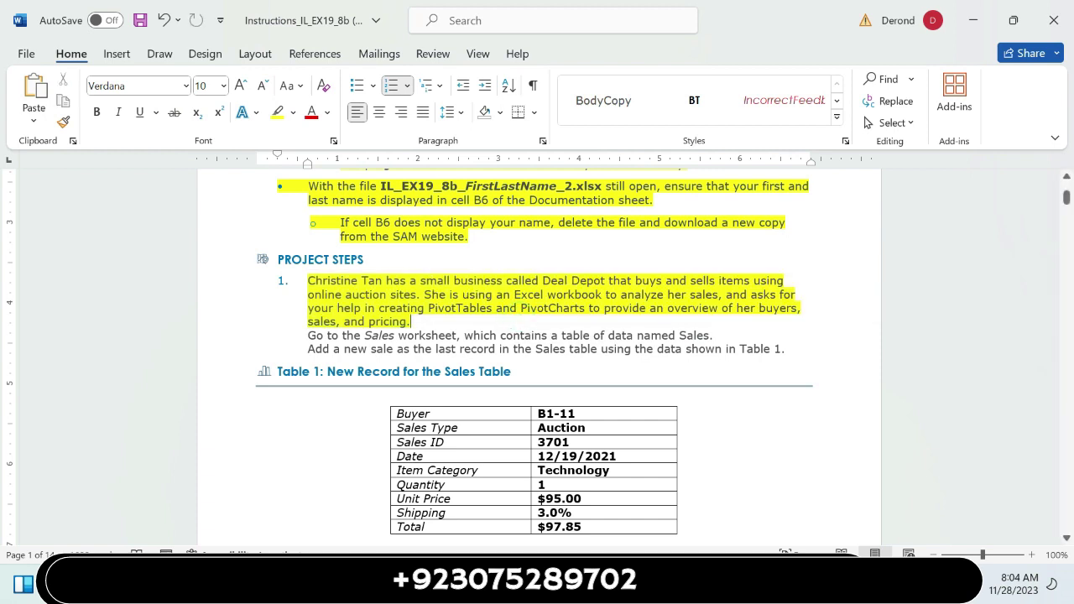
click(613, 281)
click(458, 333)
drag(308, 336, 787, 349)
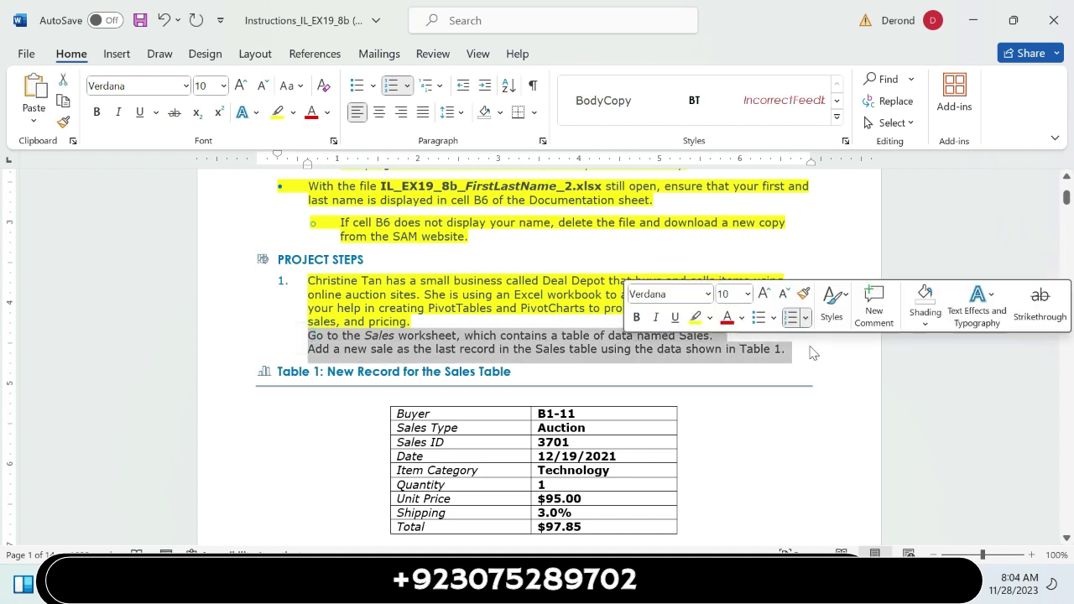
click(697, 318)
click(696, 336)
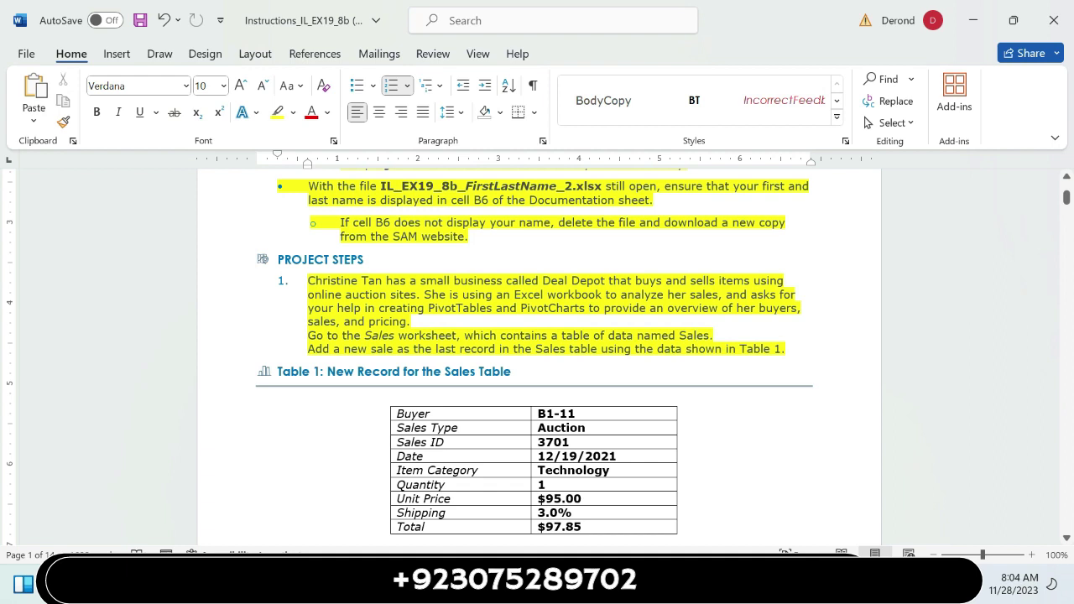
- Remove the yellow highlight from the first project step paragraph
drag(308, 281, 421, 324)
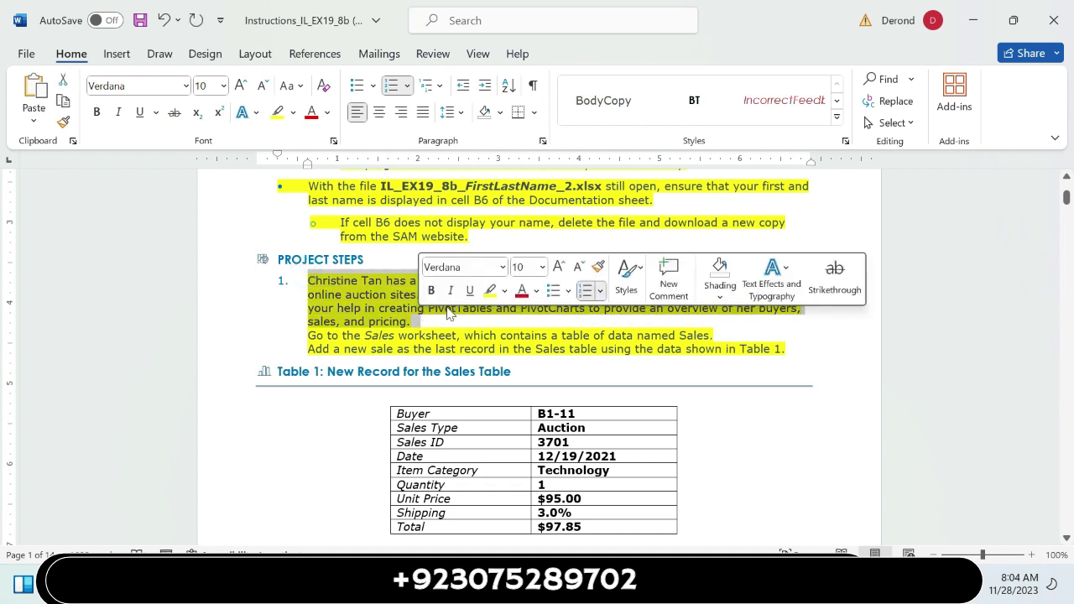
click(494, 292)
click(678, 411)
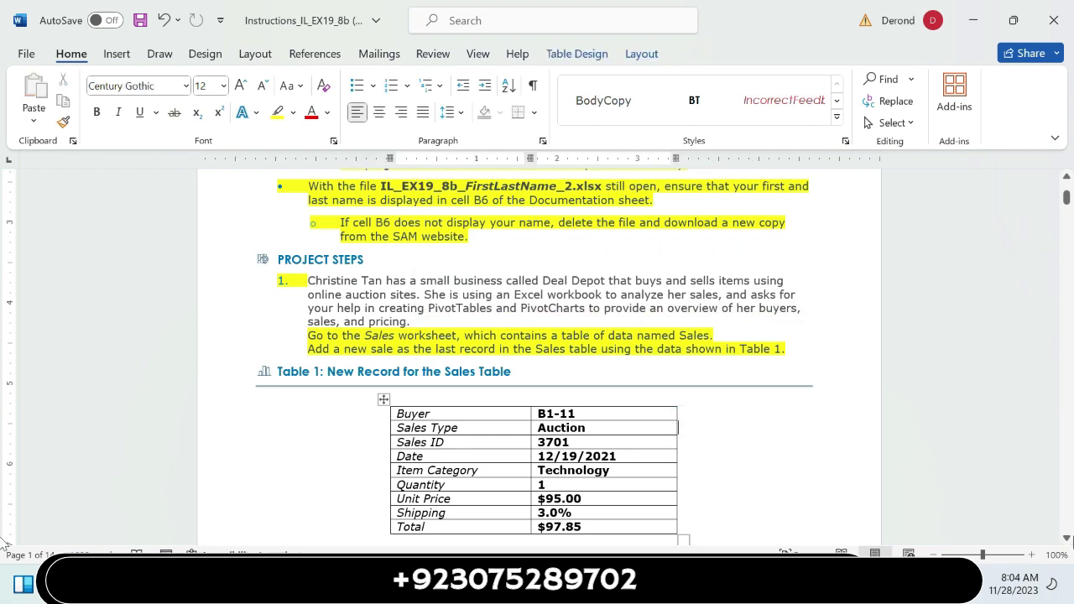
click(1067, 538)
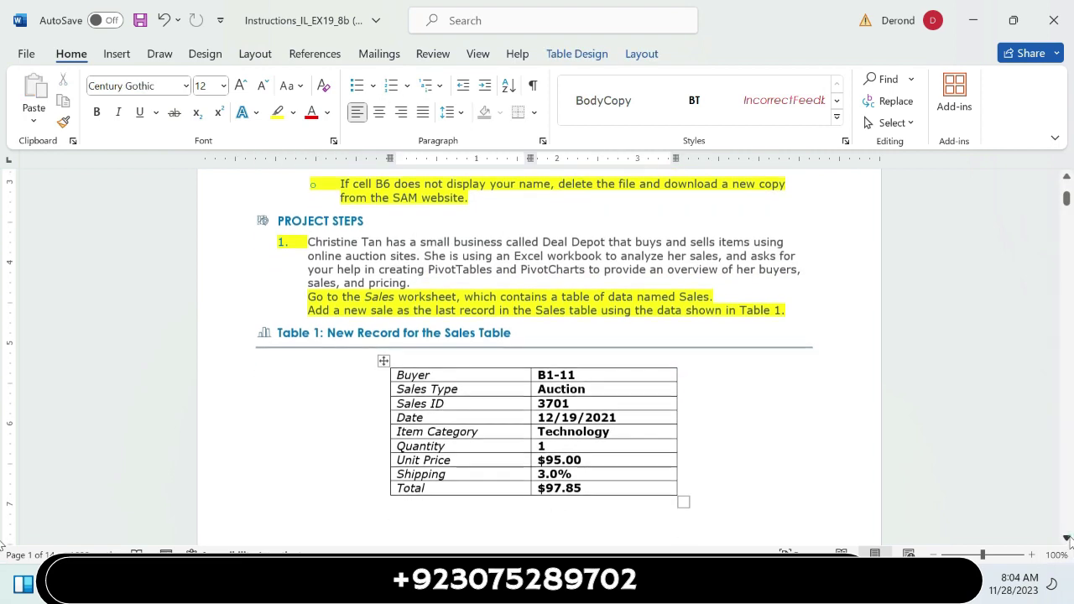
click(1066, 539)
click(1067, 538)
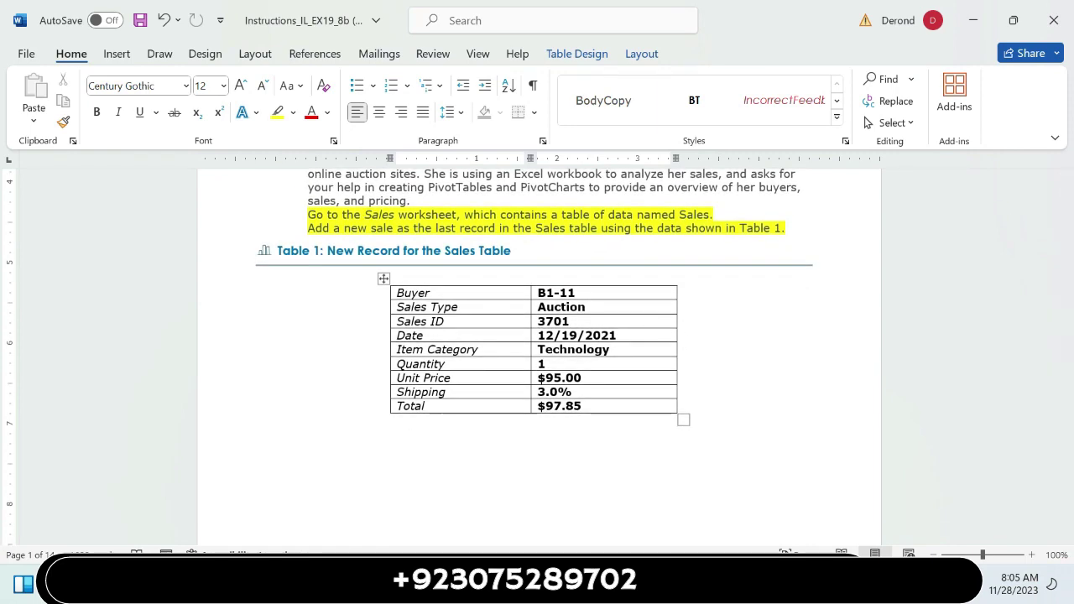
- Open the Sales worksheet in Excel, then return to Word
key(alt+Tab)
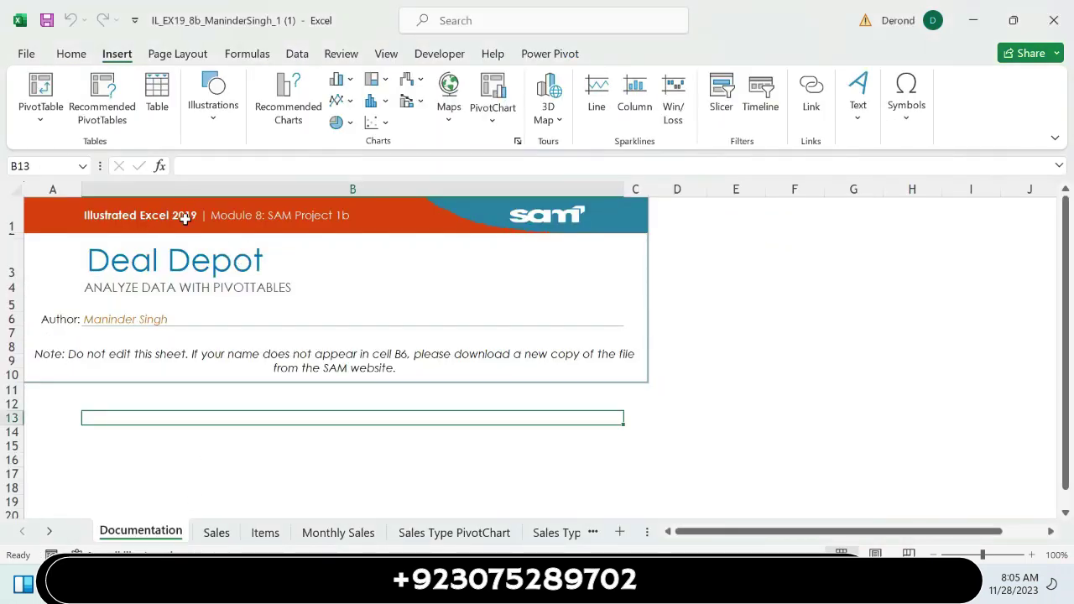
click(224, 533)
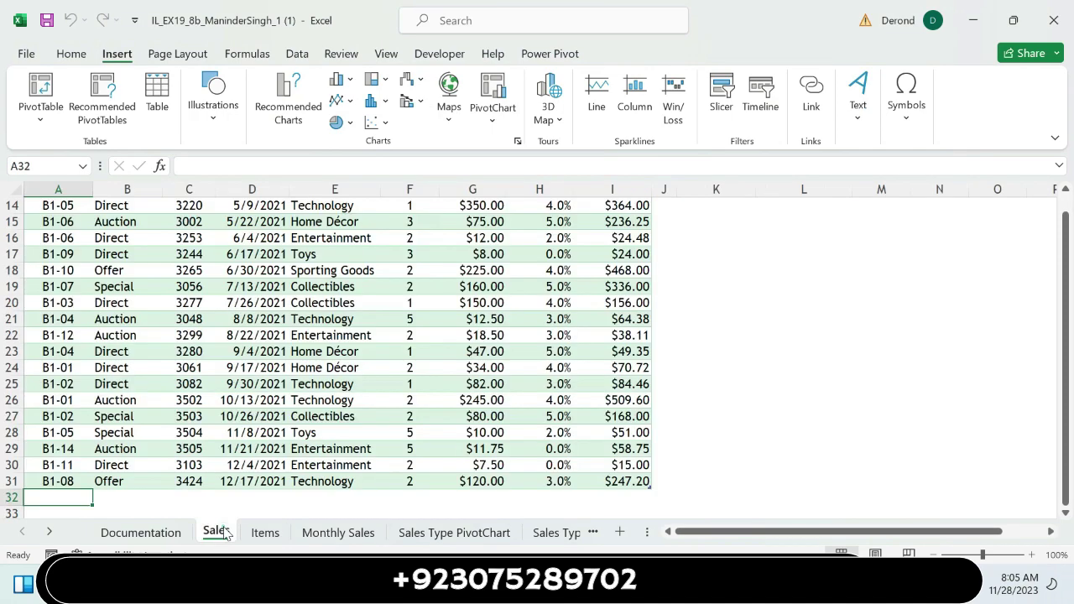
key(alt+Tab)
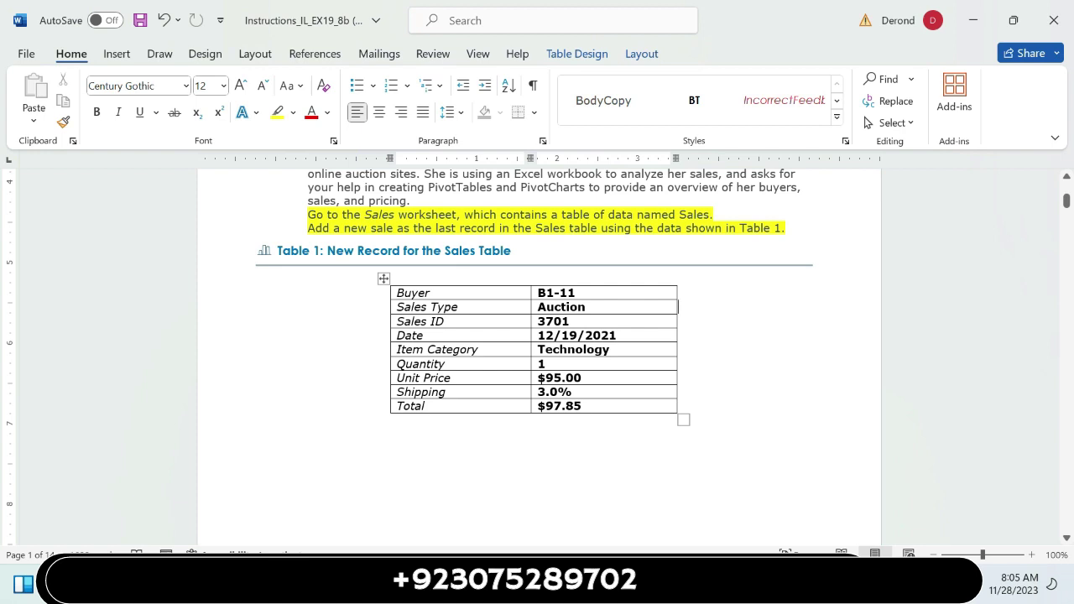
- Turn the 'Go to the Sales worksheet' highlight turquoise and return to Excel
drag(457, 215, 309, 215)
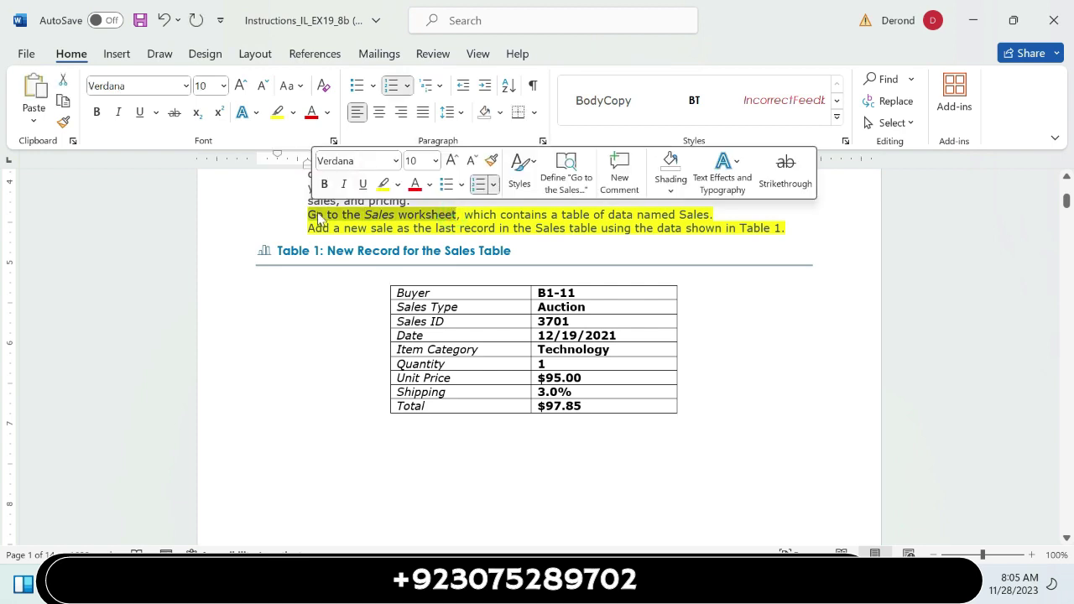
click(398, 184)
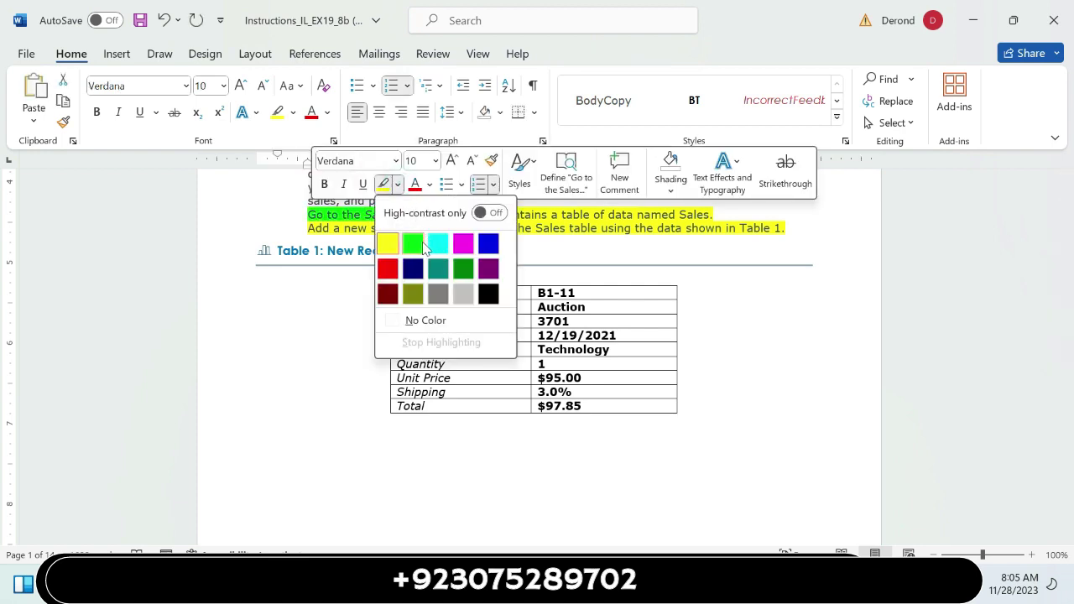
click(437, 245)
click(534, 251)
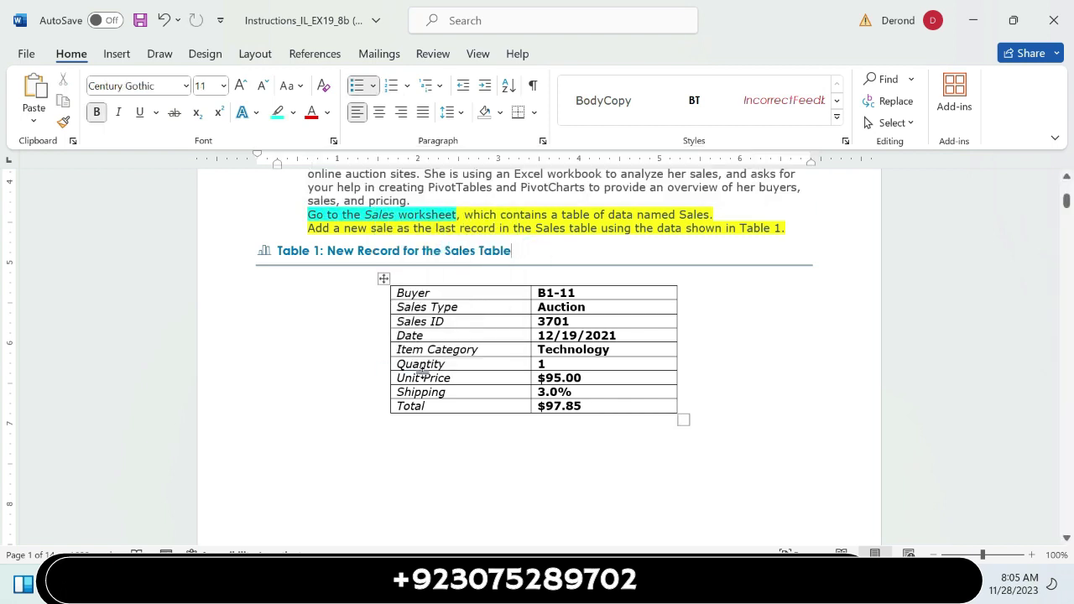
key(alt+Tab)
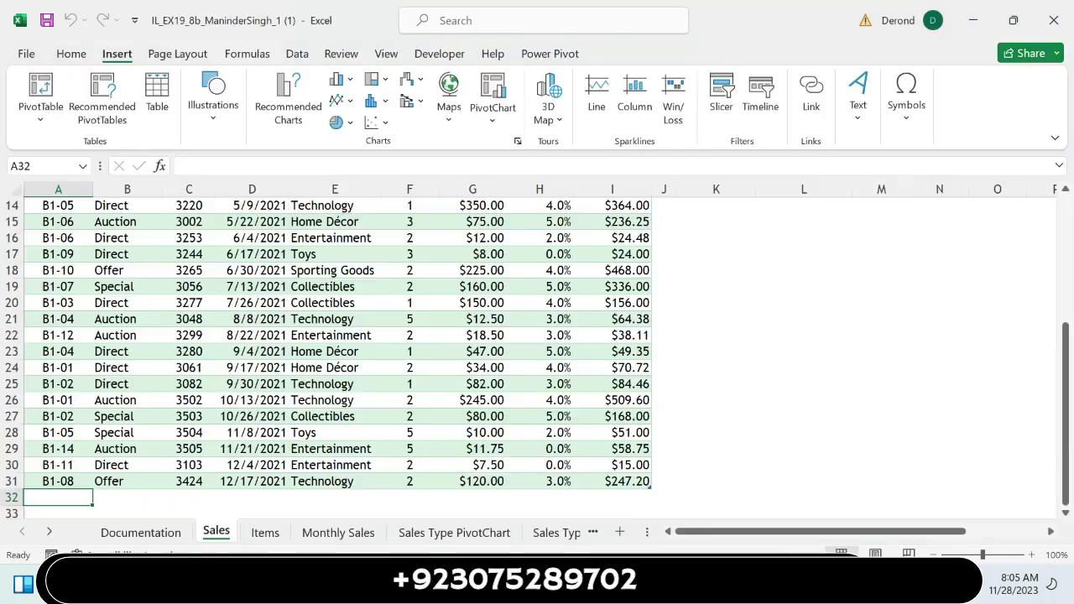
click(1068, 266)
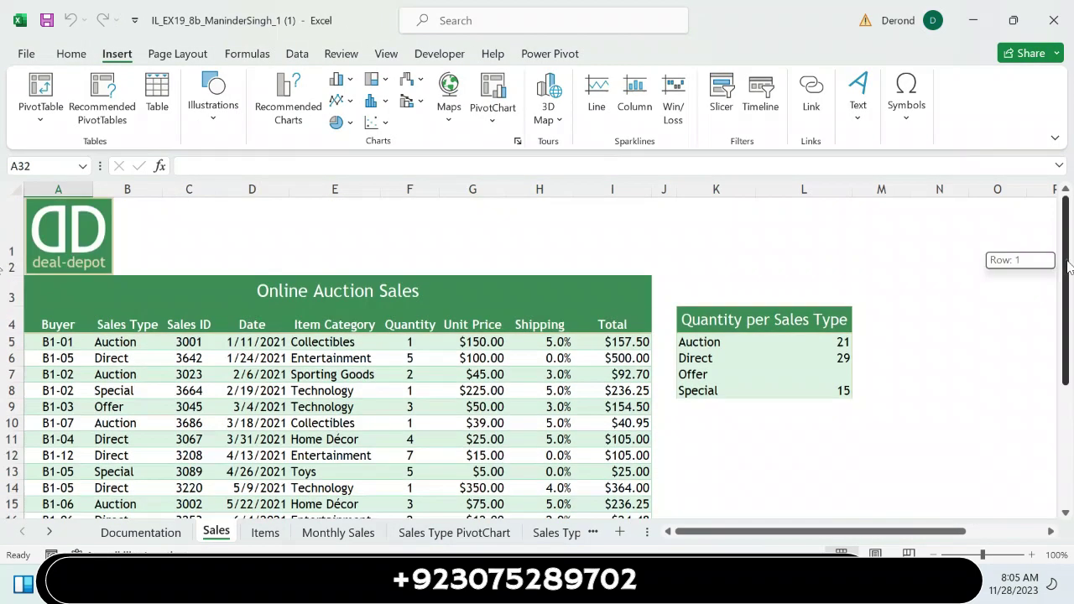
click(55, 327)
click(123, 332)
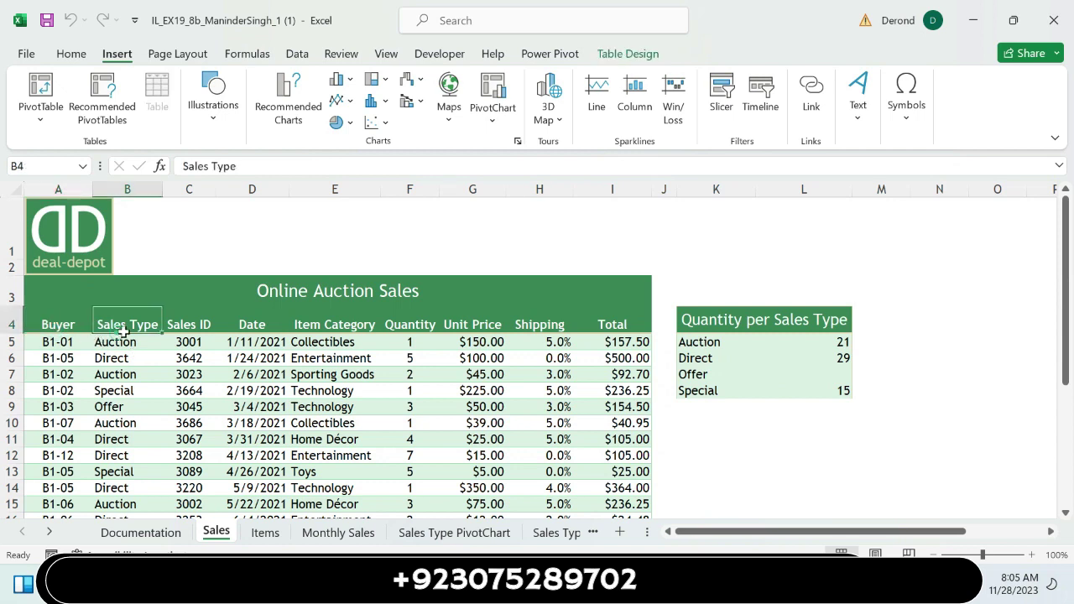
click(180, 325)
click(267, 321)
click(353, 322)
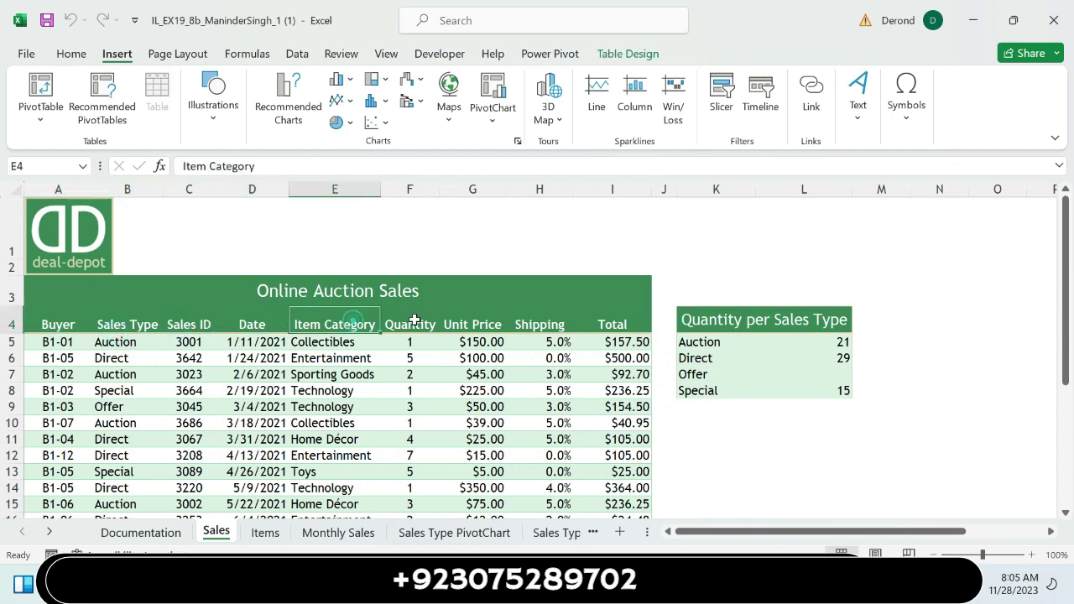
click(424, 321)
click(489, 320)
click(538, 320)
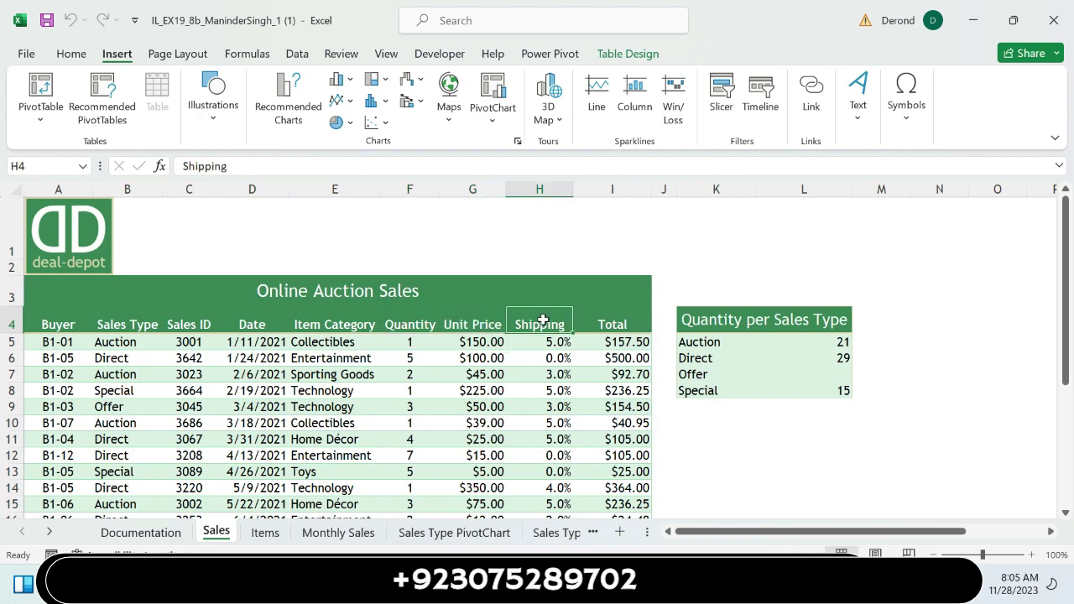
click(604, 321)
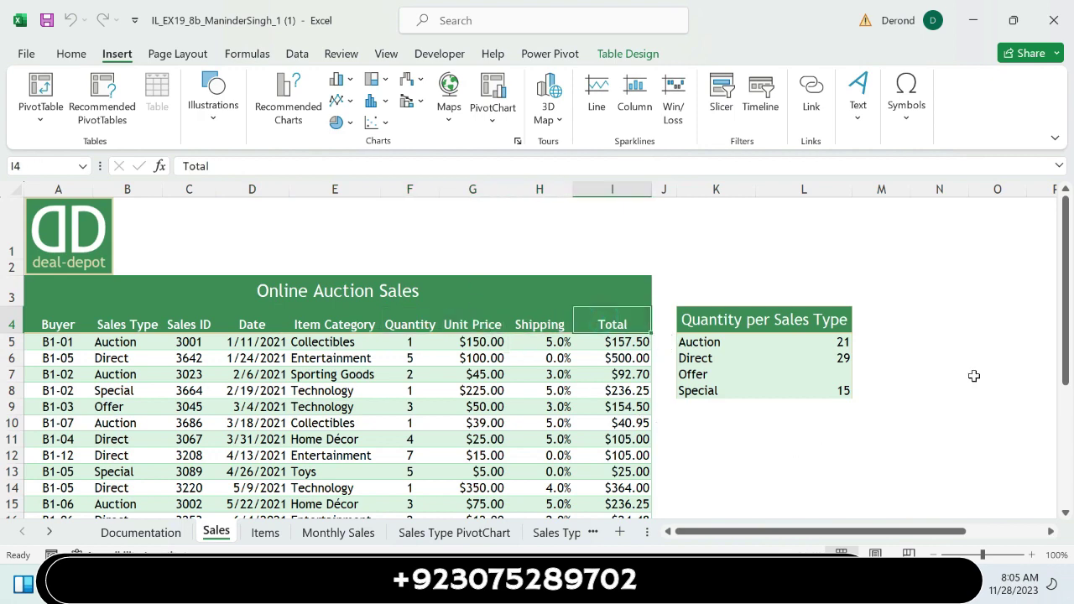
drag(1066, 277, 1066, 398)
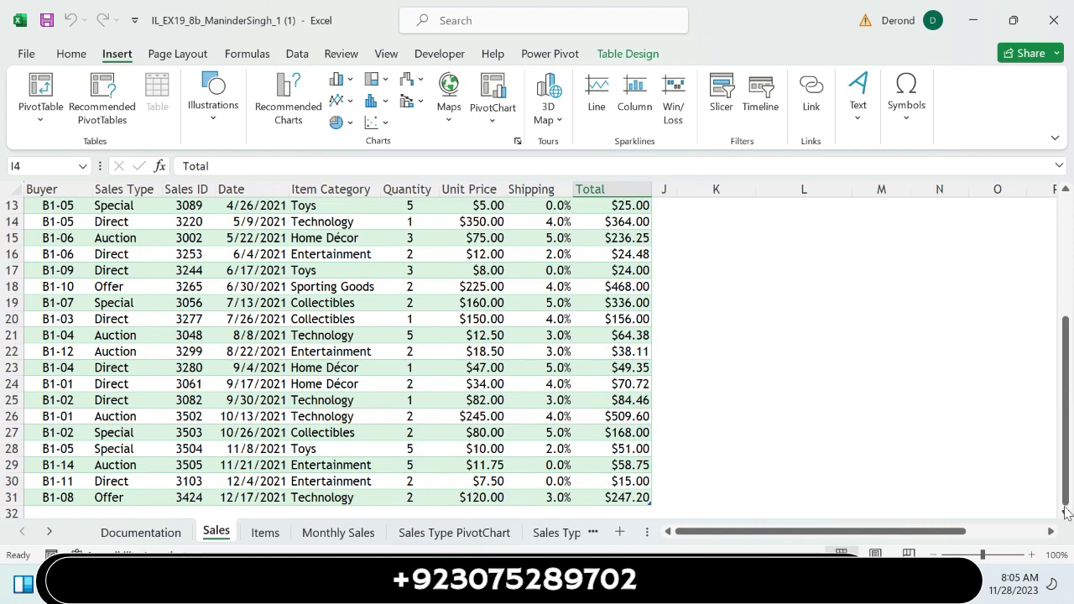
click(1066, 512)
click(1064, 511)
click(1063, 510)
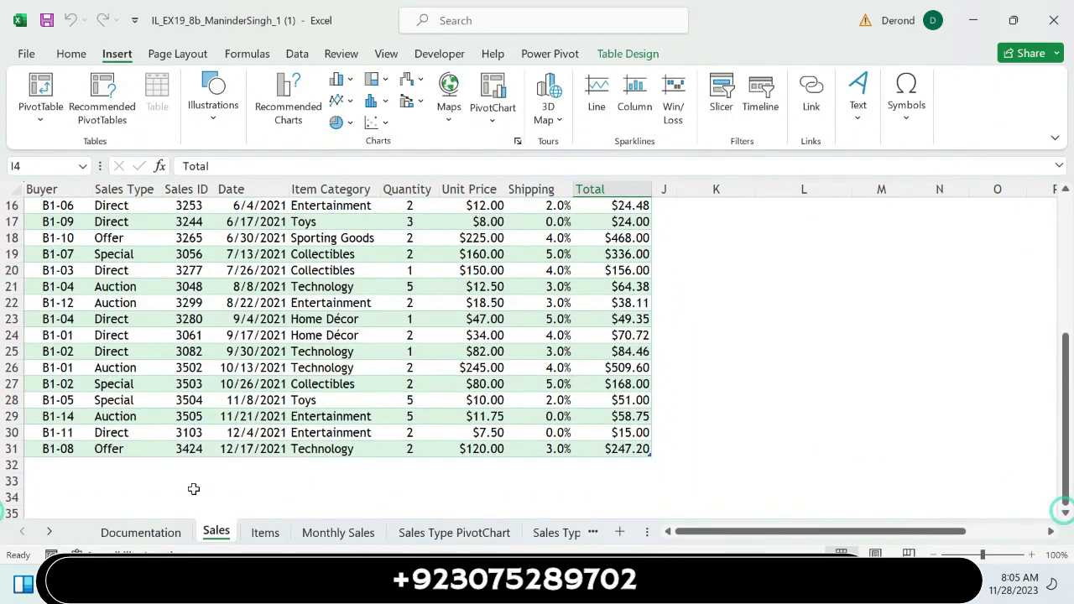
click(38, 467)
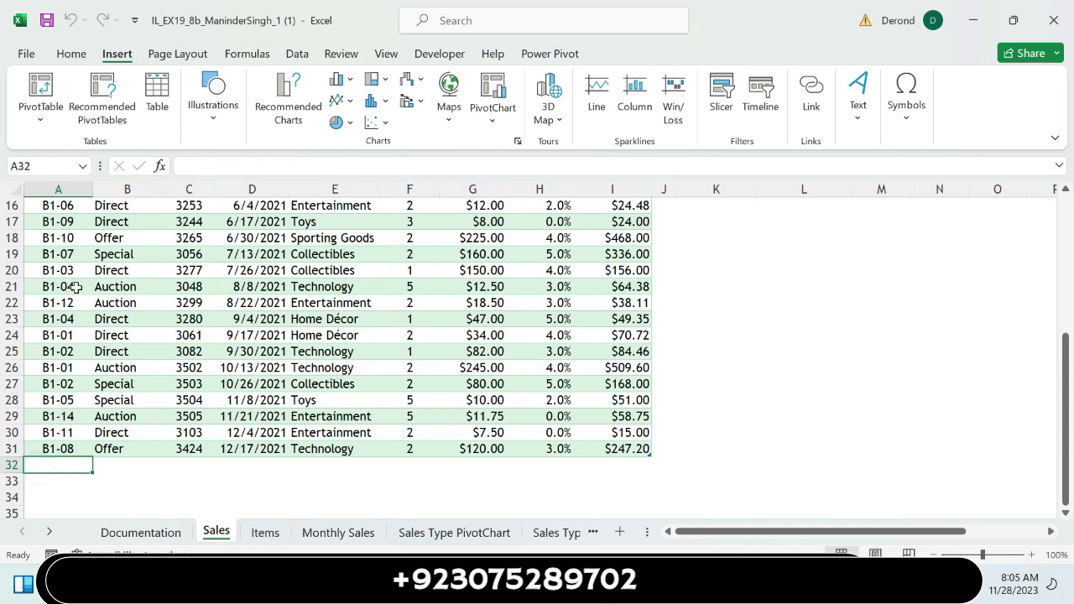
- Enter Buyer B1-11 from Table 1 into the new Sales row
key(alt+Tab)
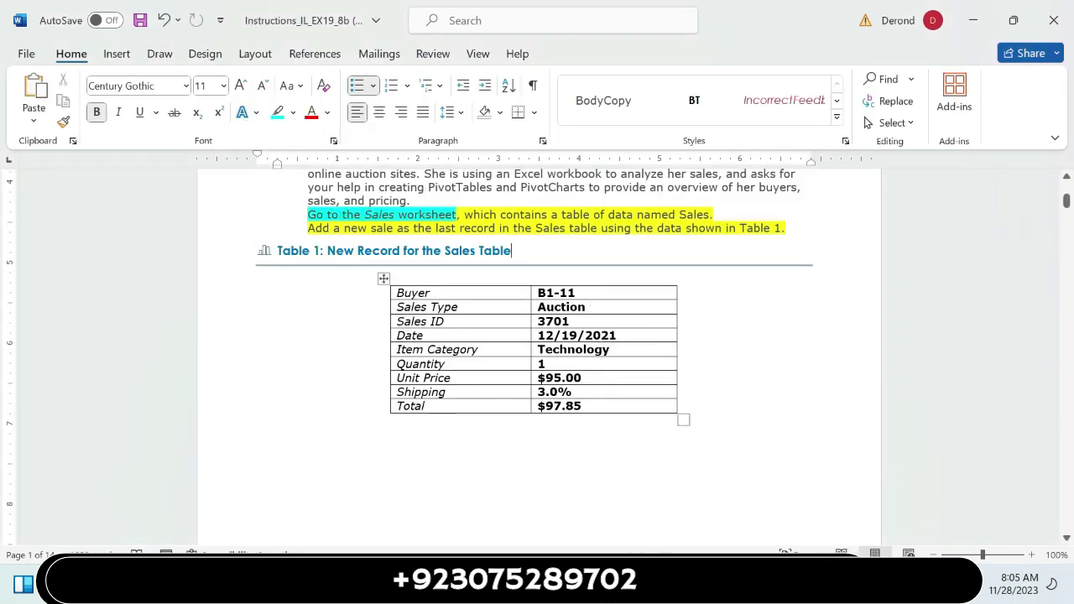
drag(582, 293, 536, 293)
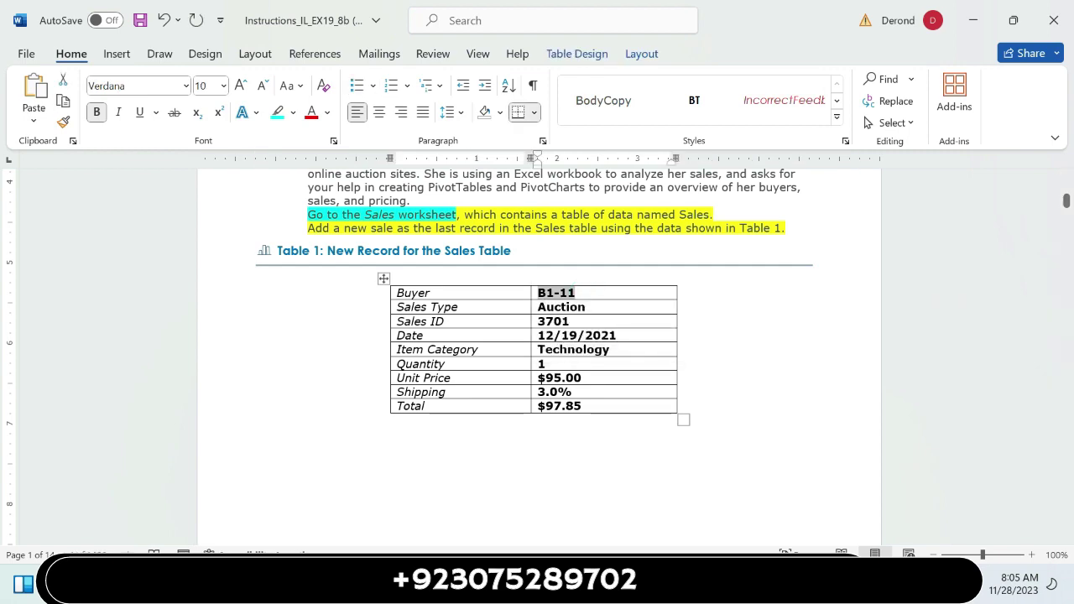
key(alt+Tab)
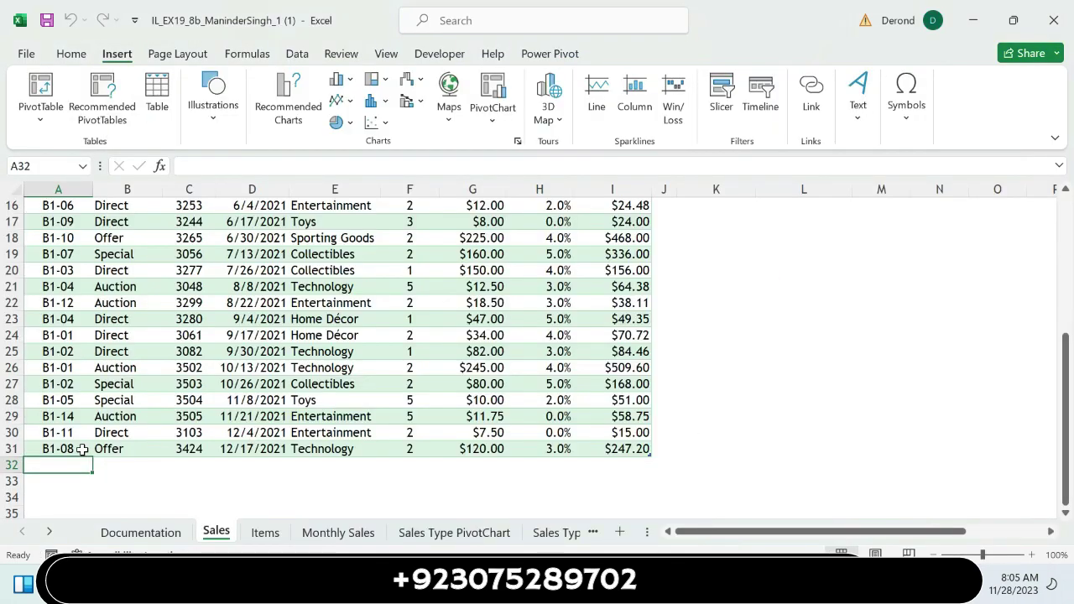
text(B1-11)
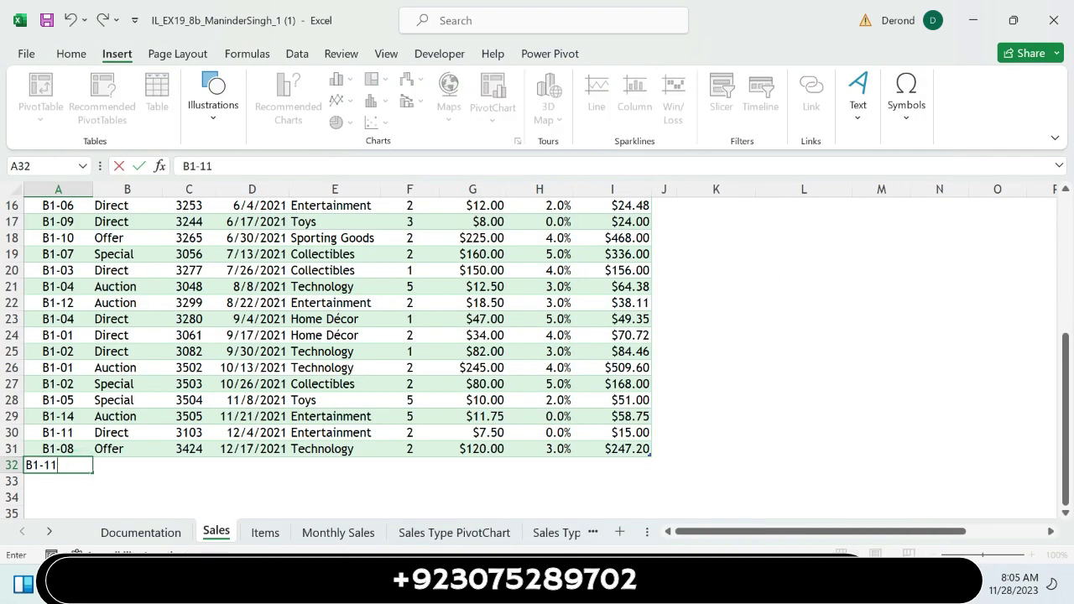
key(Tab)
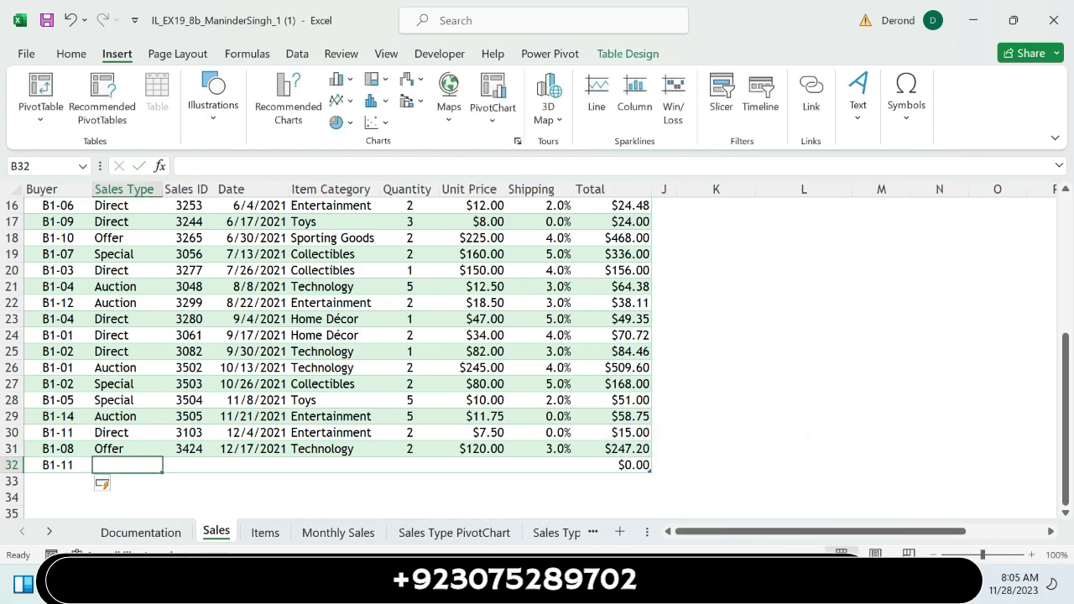
- Enter Sales Type Auction from Table 1 in the next cell
key(alt+Tab)
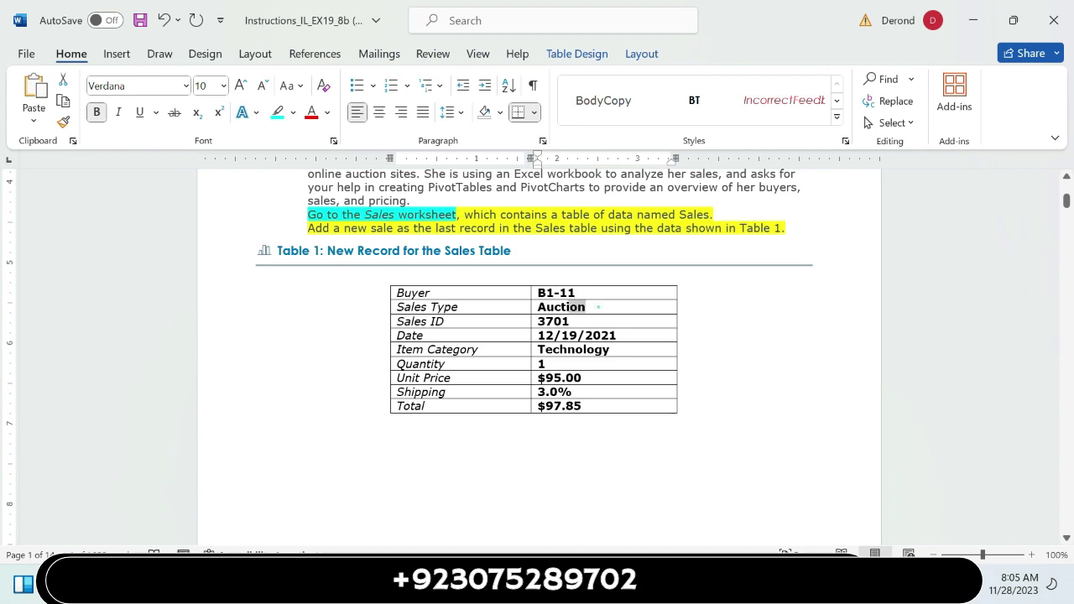
drag(599, 307, 534, 309)
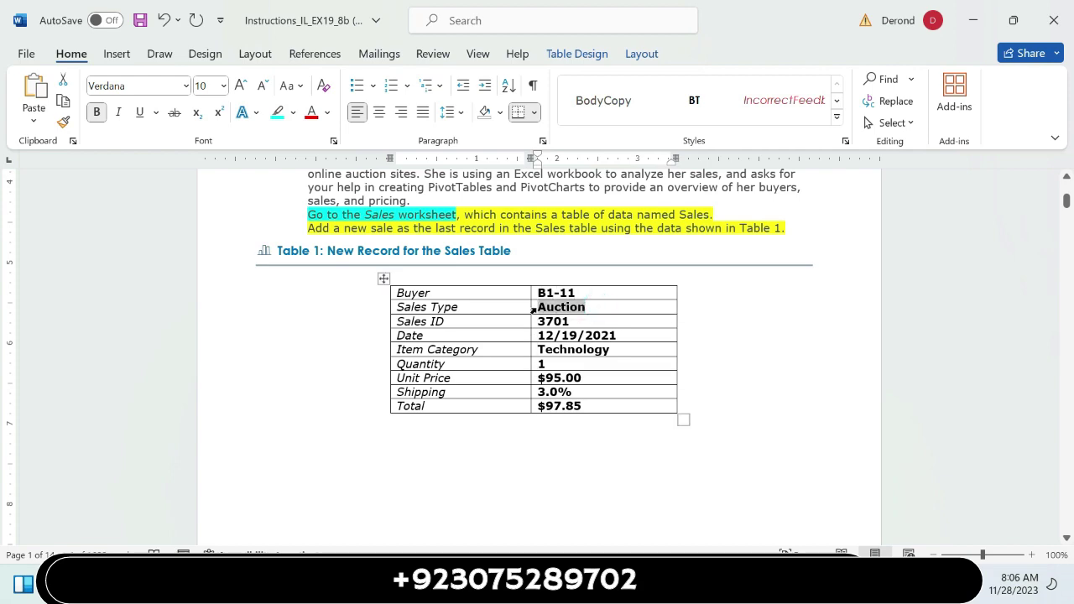
key(alt+Tab)
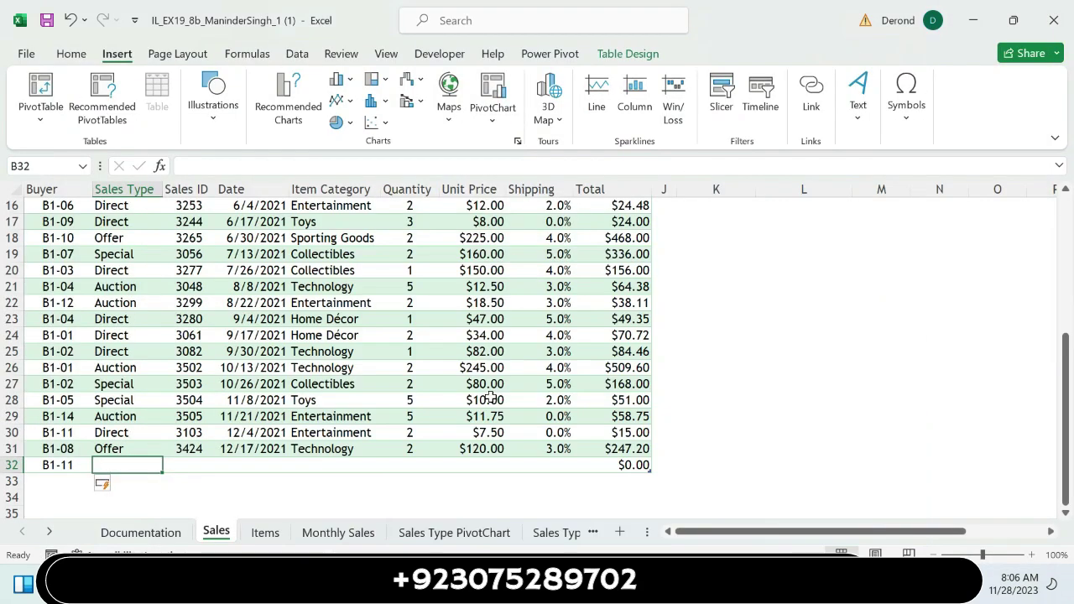
text(Auction)
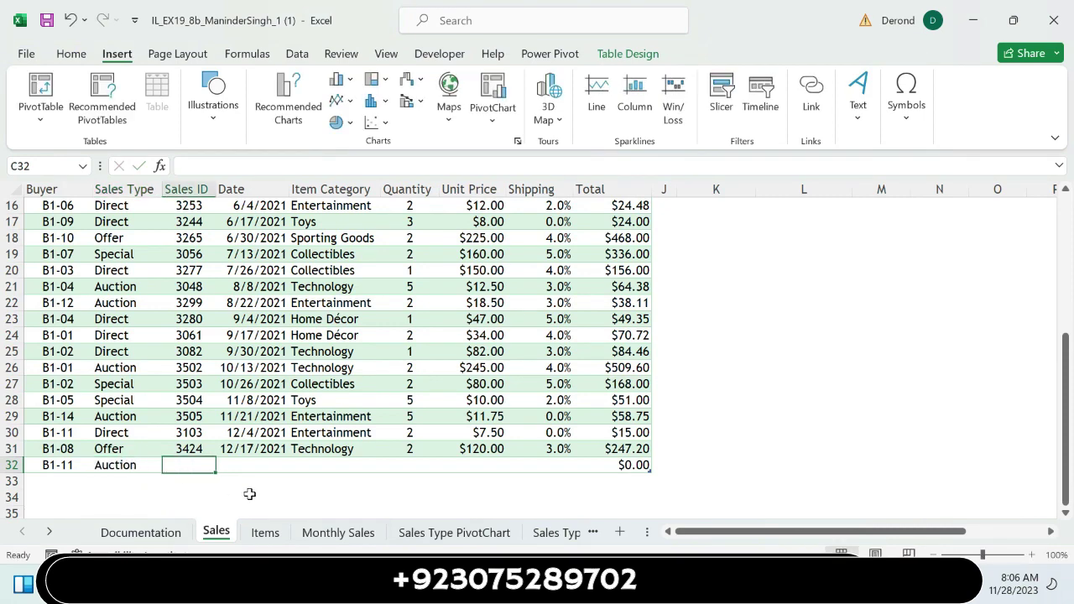
- Enter Sales ID 3701 from Table 1 in C32
key(alt+Tab)
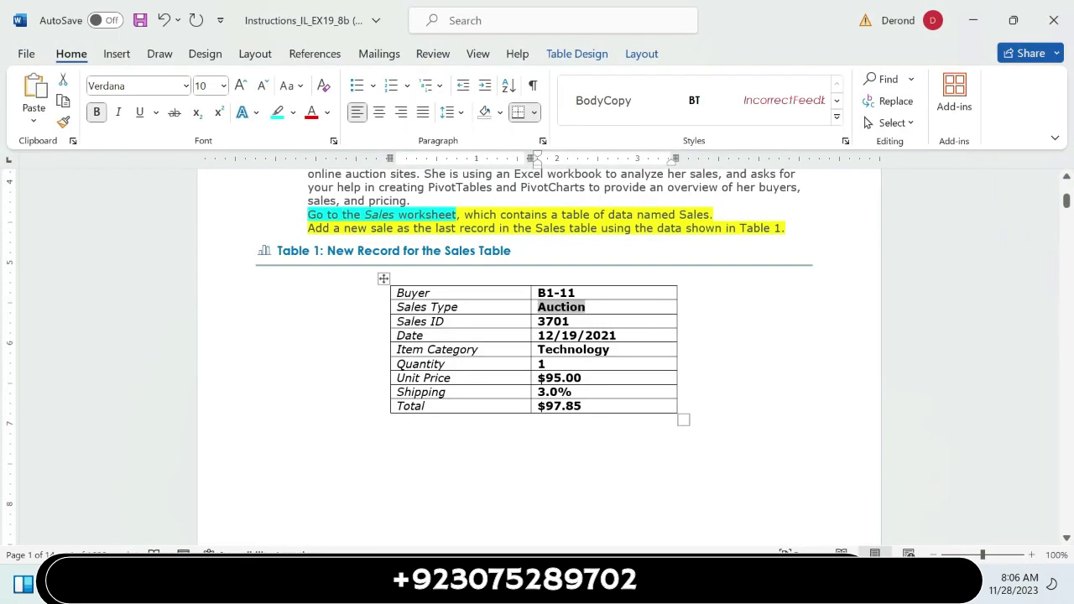
drag(419, 321, 579, 321)
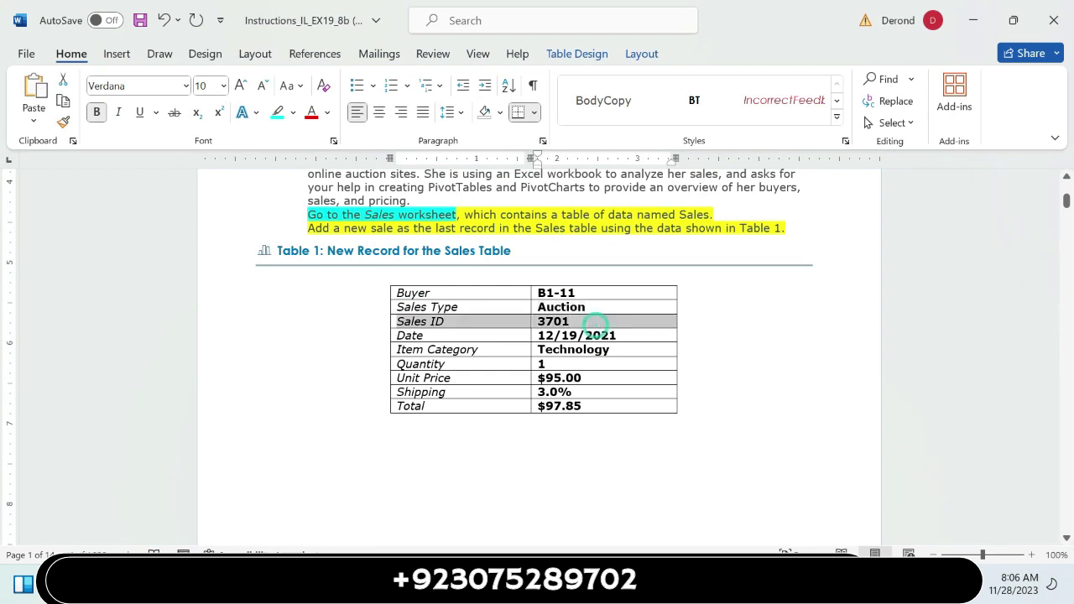
click(579, 322)
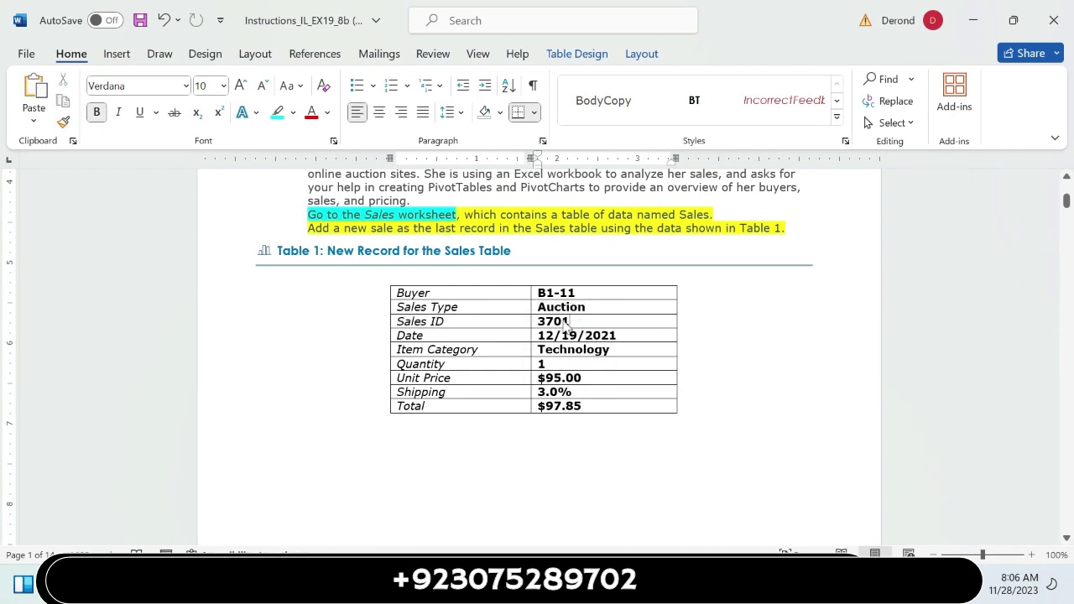
double_click(565, 322)
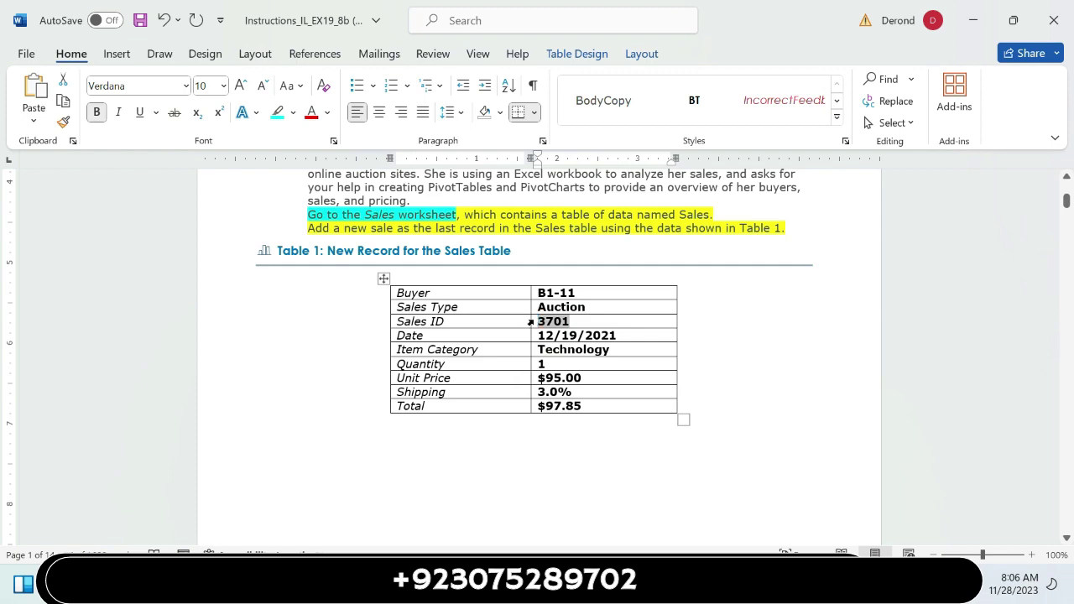
key(alt+Tab)
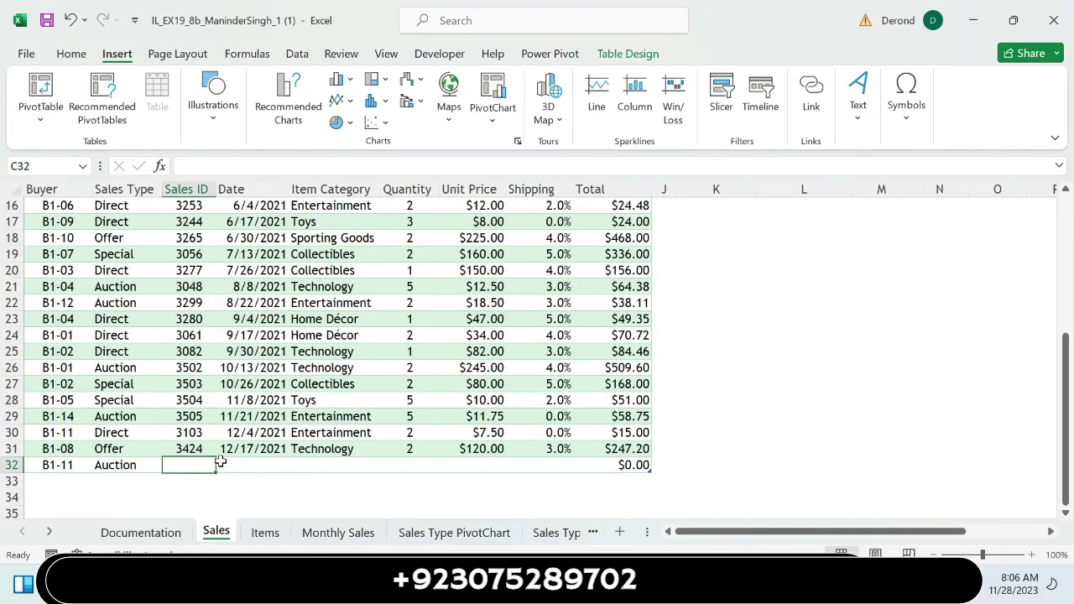
text(3701)
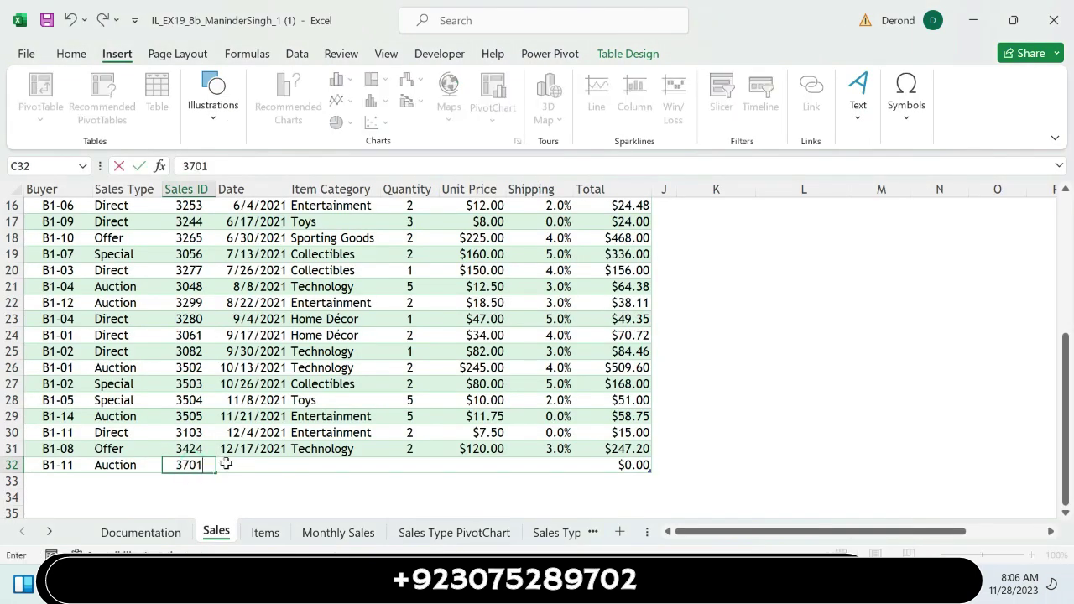
click(248, 464)
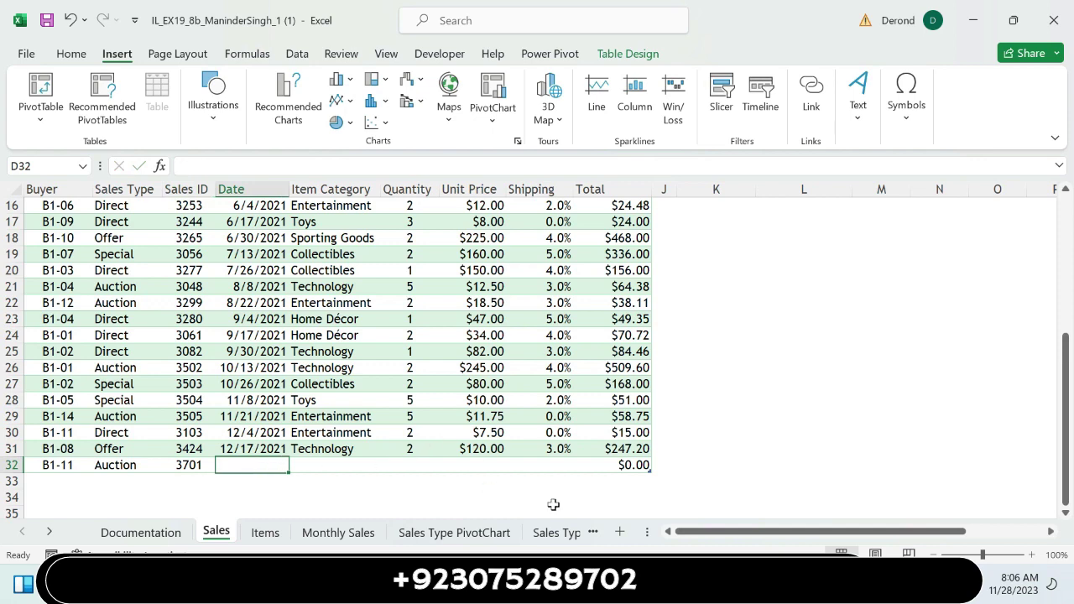
- Fill in date 12/19/2021 and item category Technology from Table 1
key(alt+Tab)
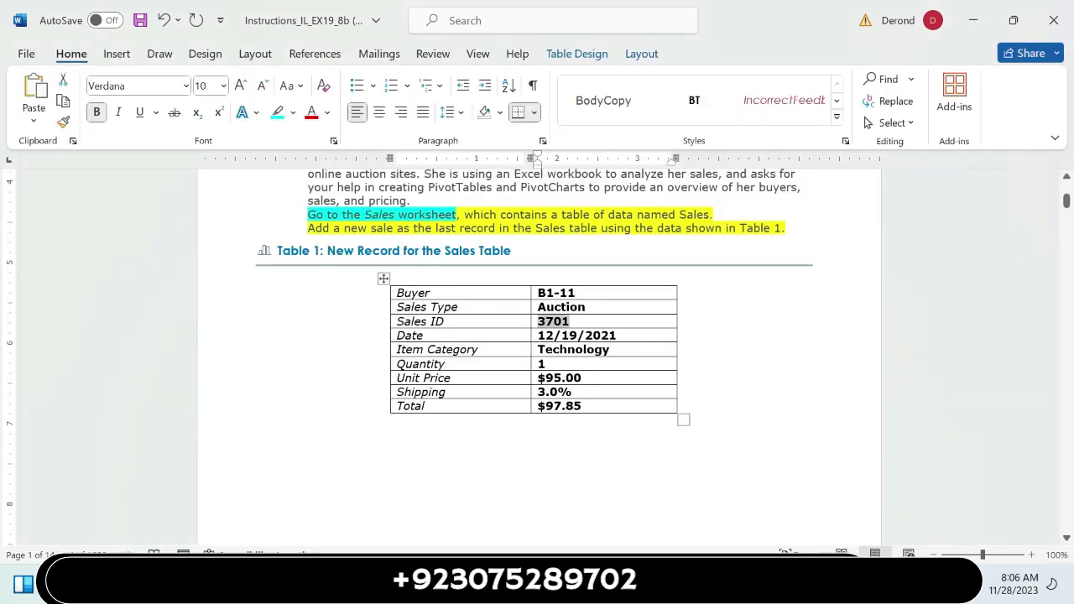
drag(618, 336, 533, 338)
key(ctrl+c)
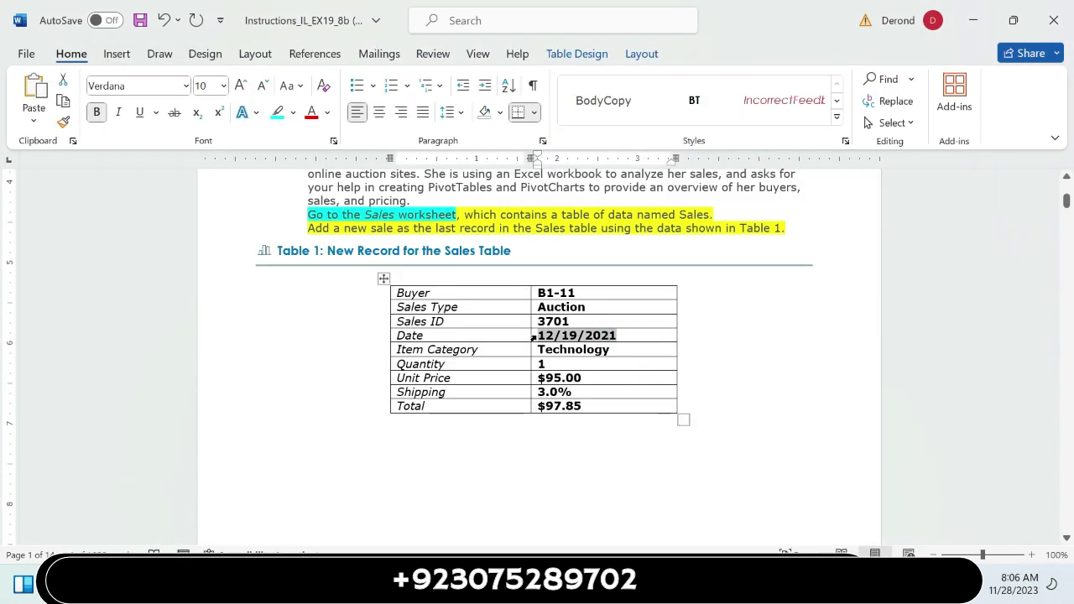
key(alt+Tab)
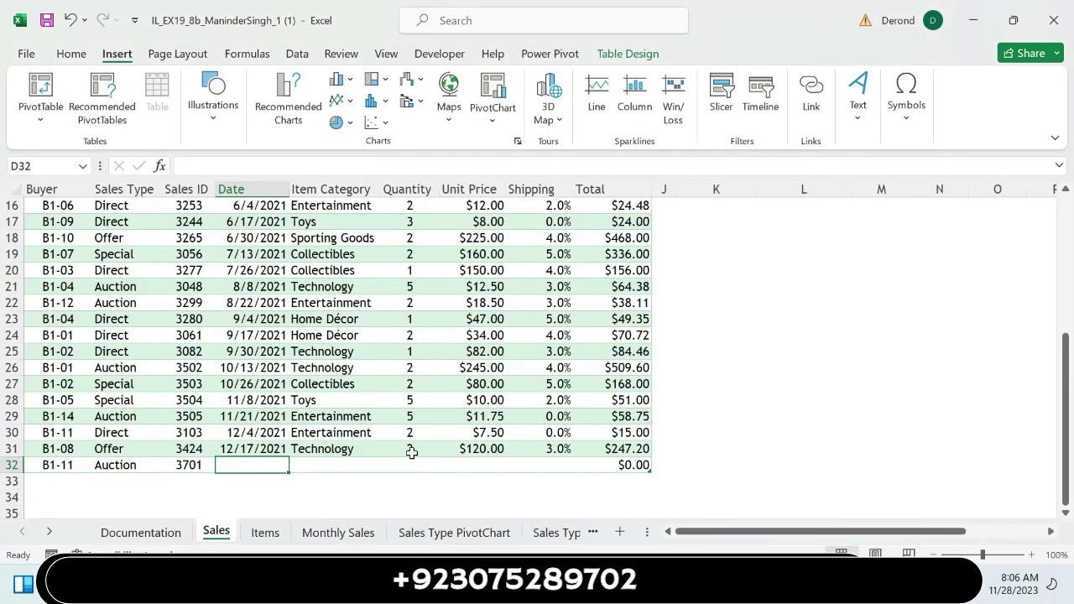
double_click(262, 467)
key(ctrl+v)
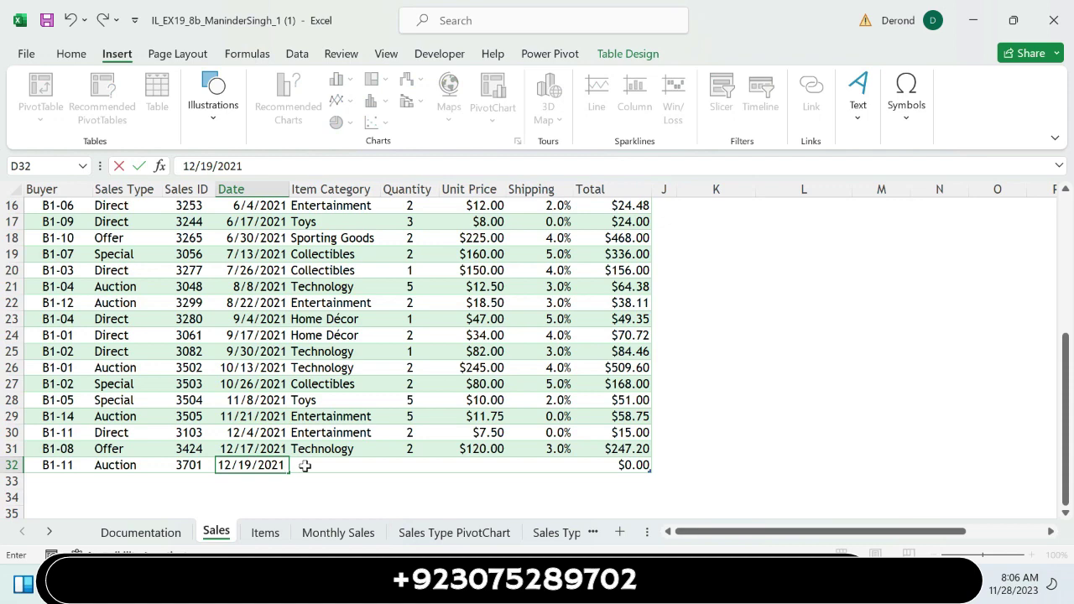
click(305, 466)
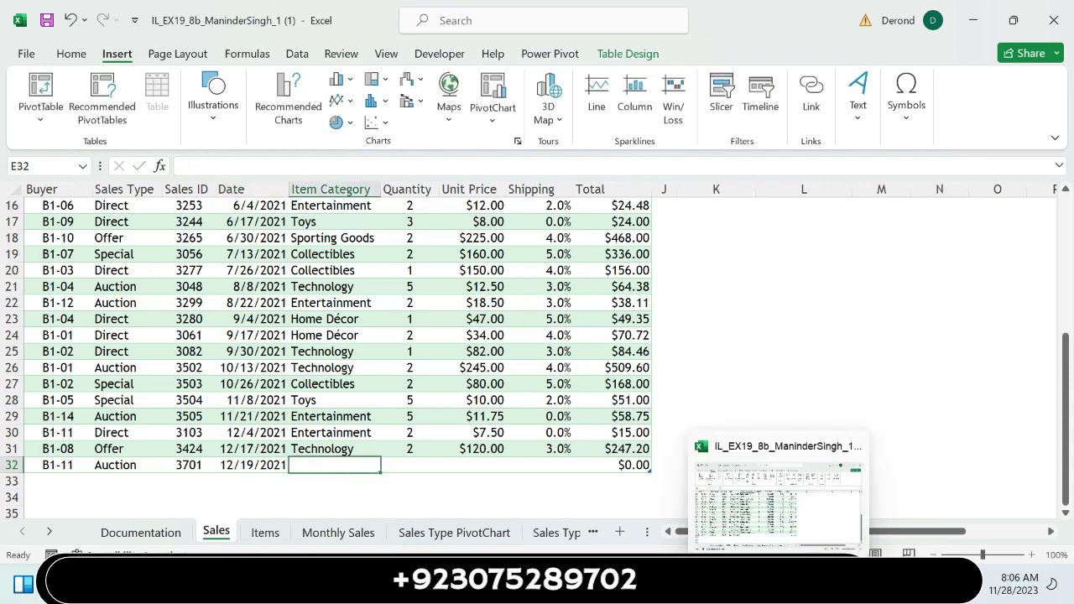
key(alt+Tab)
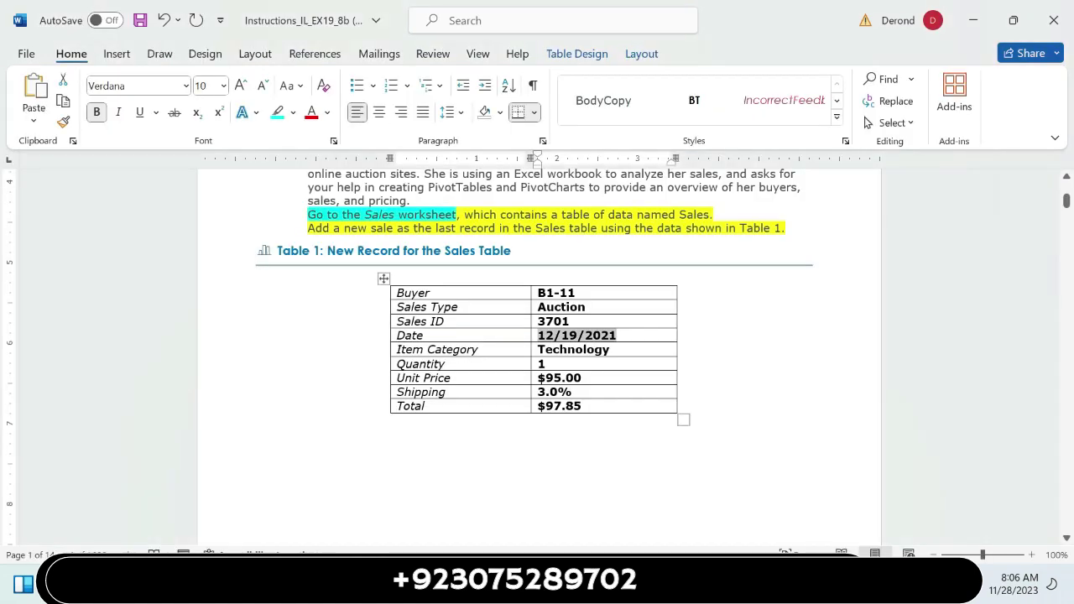
drag(611, 350, 532, 354)
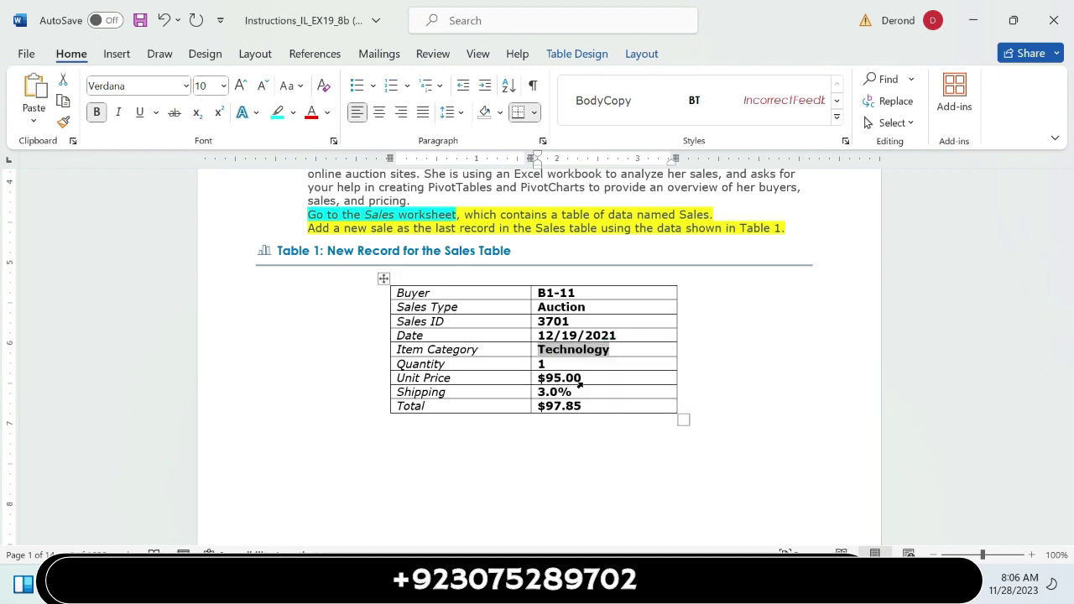
key(alt+Tab)
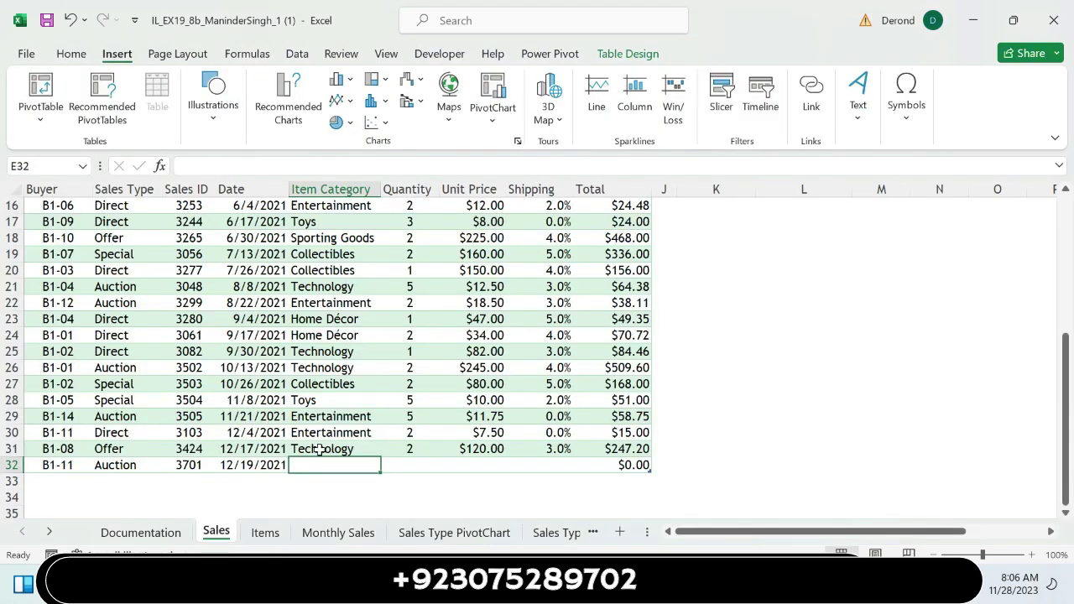
text(Technology)
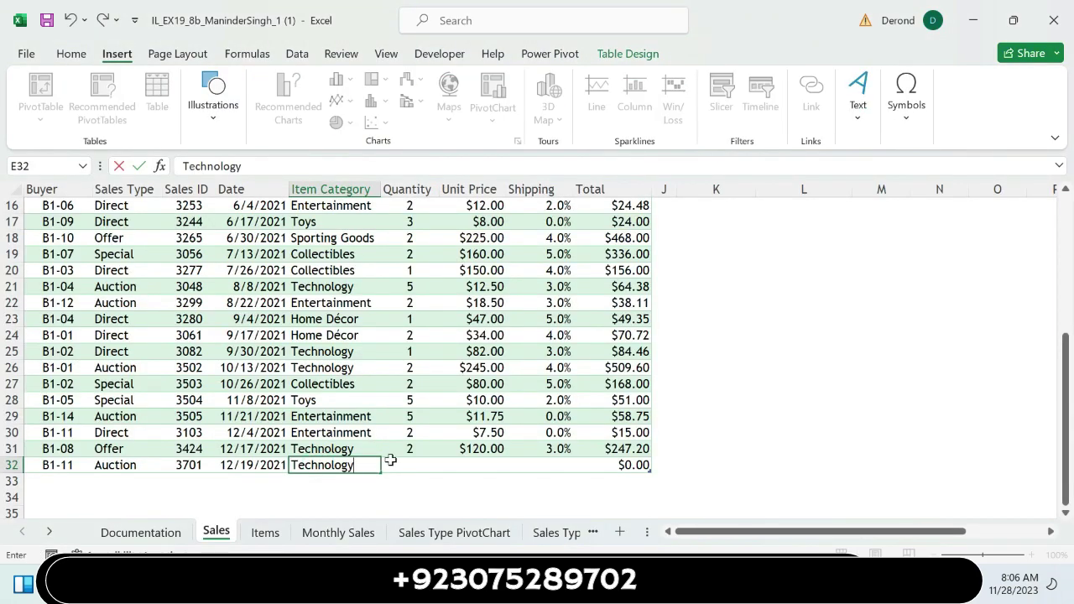
key(Tab)
- Fill in quantity 1 and unit price $95.00 from Table 1
key(alt+Tab)
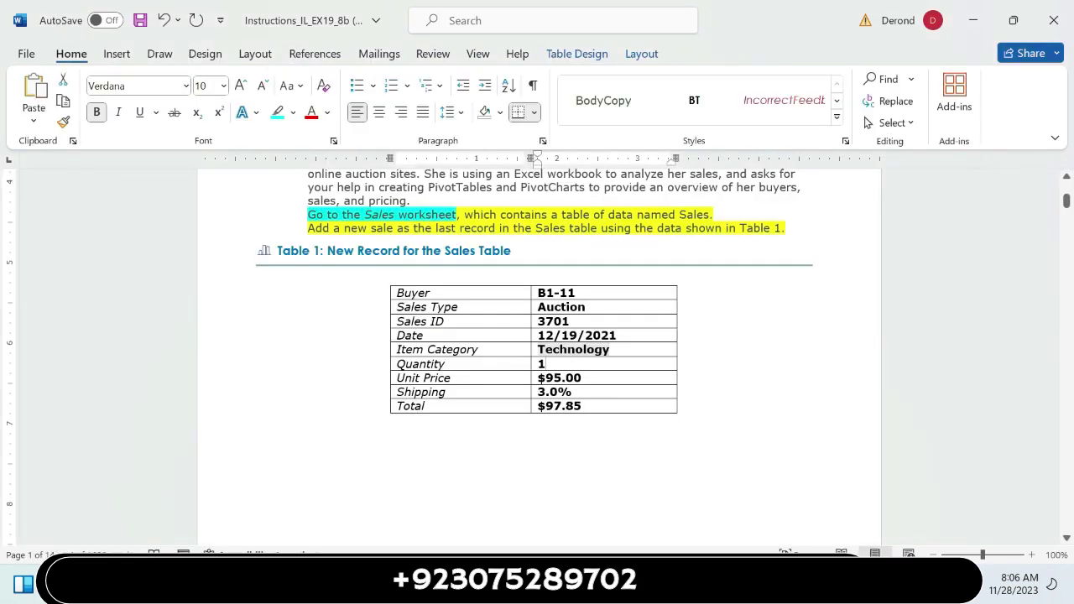
double_click(542, 364)
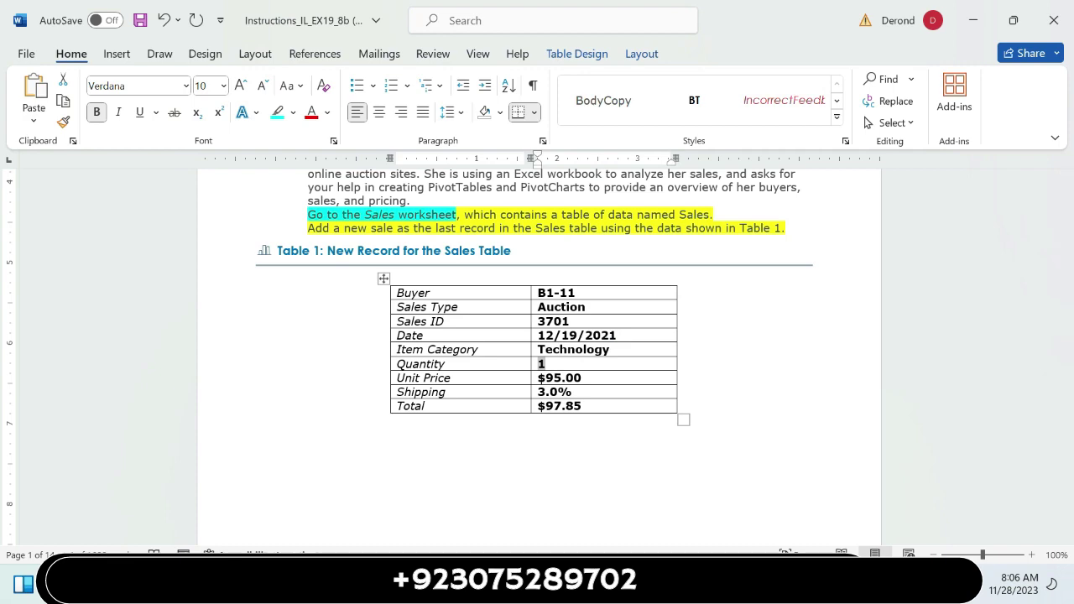
key(alt+Tab)
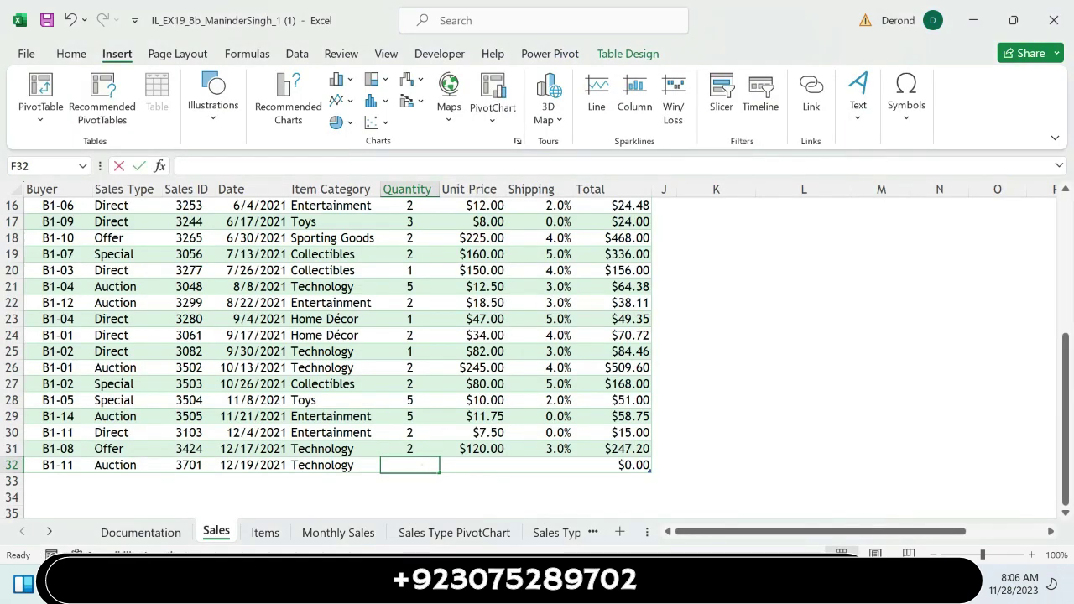
text(1)
click(481, 464)
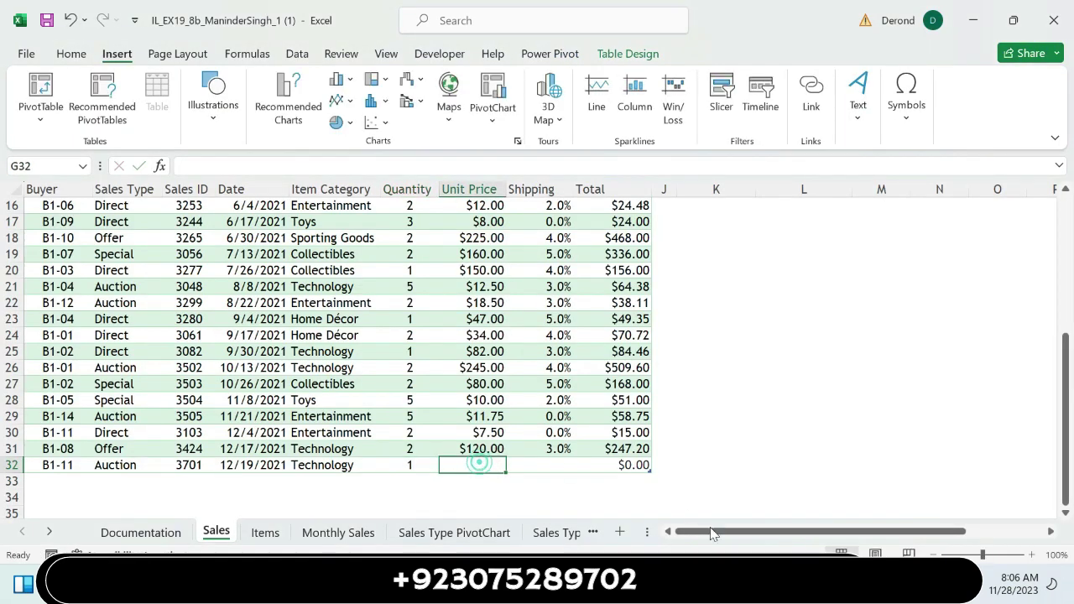
key(alt+Tab)
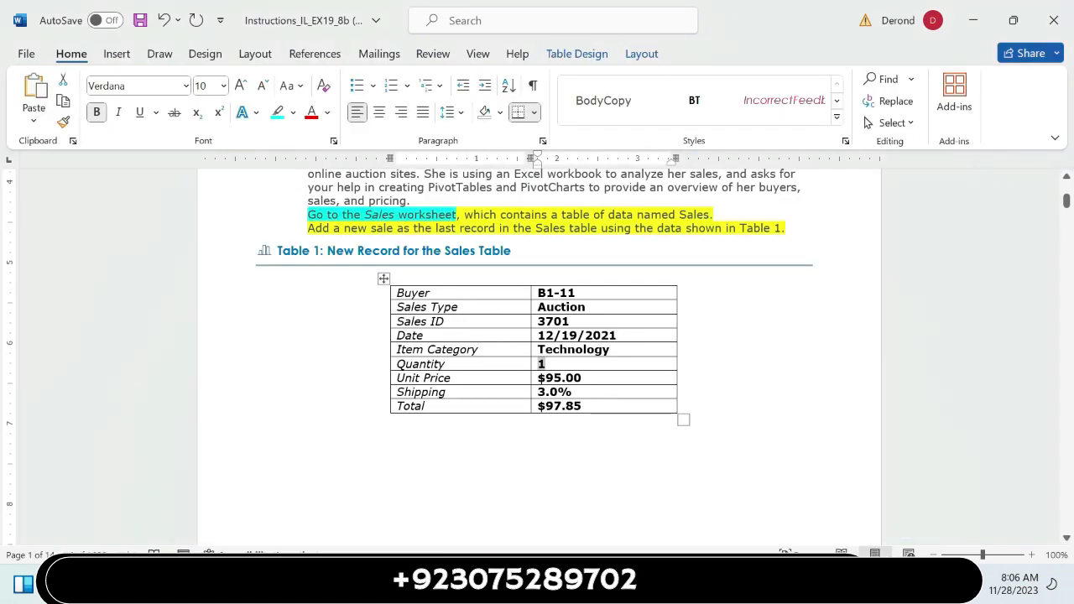
drag(538, 377, 582, 378)
key(ctrl+c)
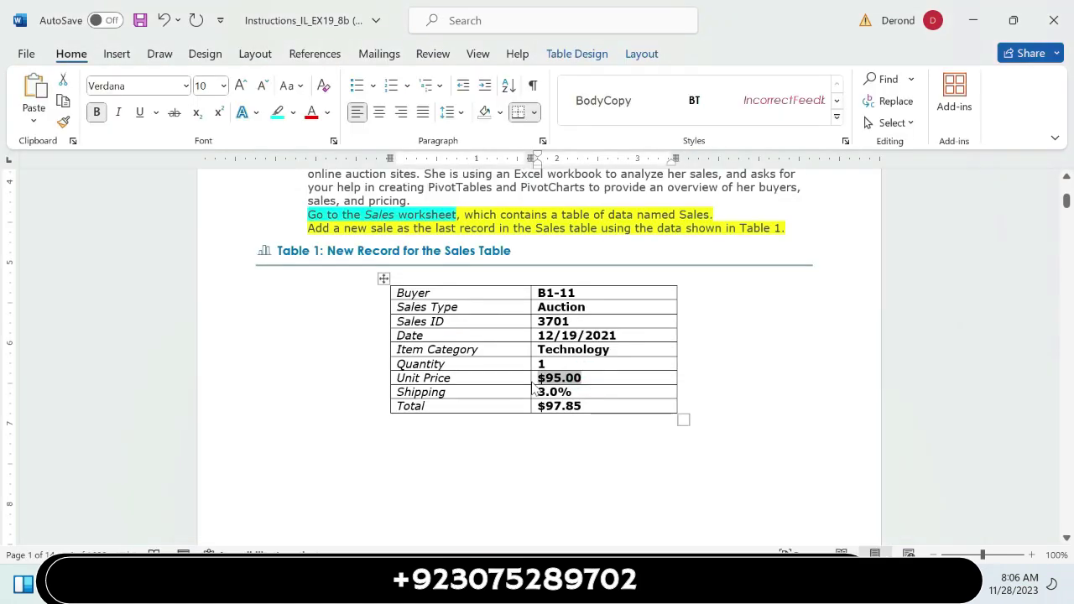
key(alt+Tab)
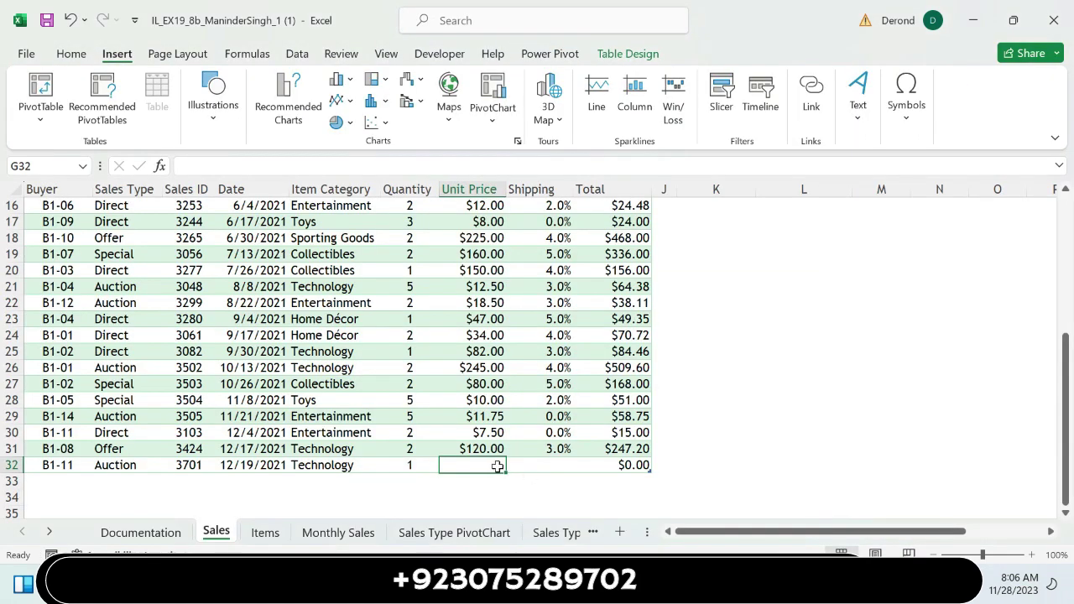
double_click(498, 466)
key(ctrl+v)
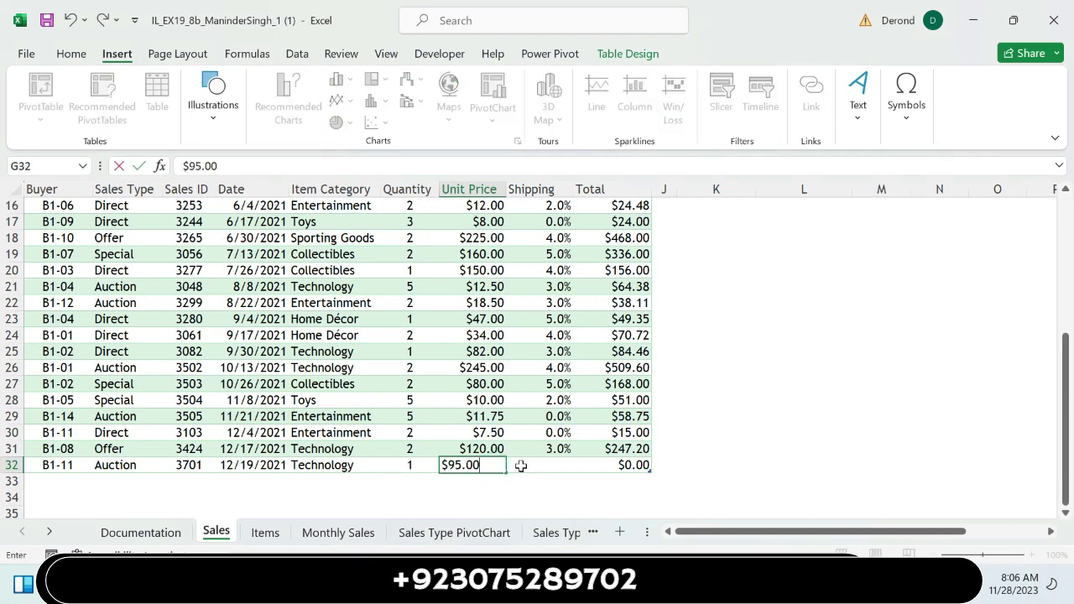
click(521, 466)
- Enter shipping 3.0% so the row total shows $97.85
key(alt+Tab)
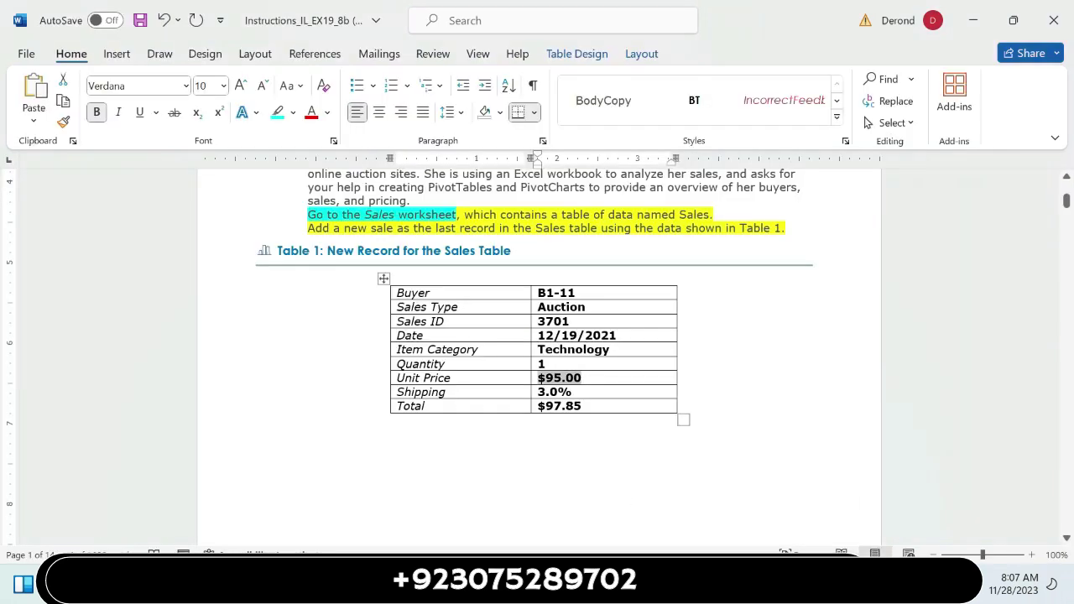
drag(588, 392, 534, 394)
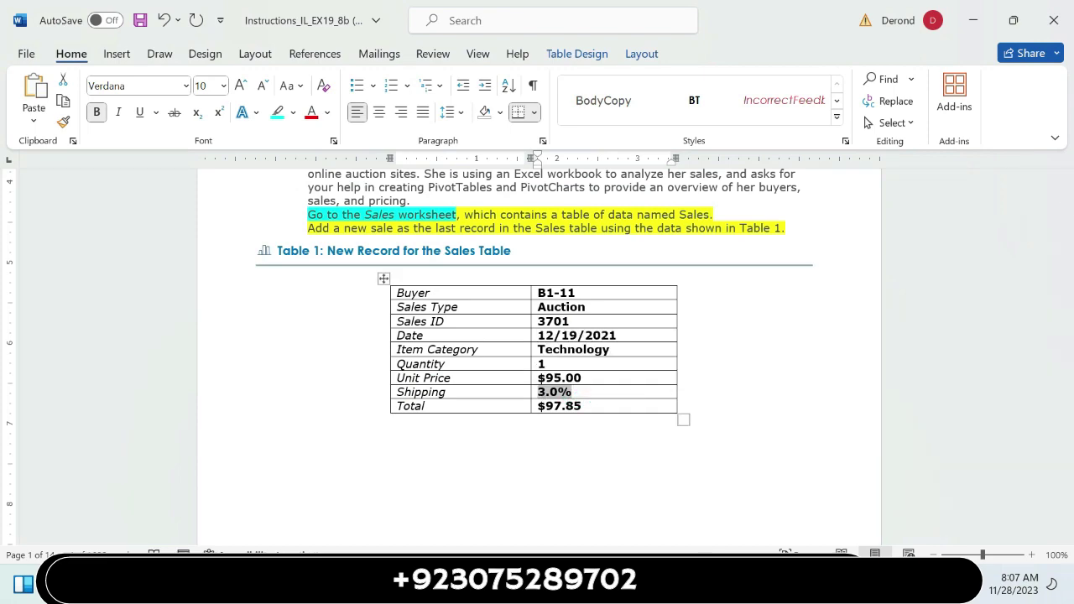
key(alt+Tab)
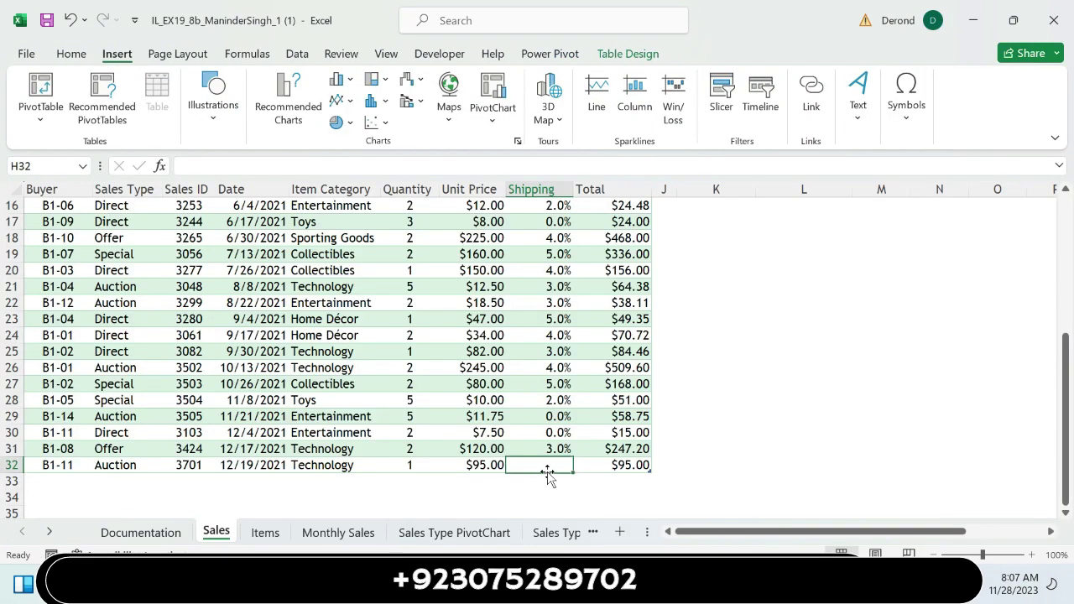
text(3.0%)
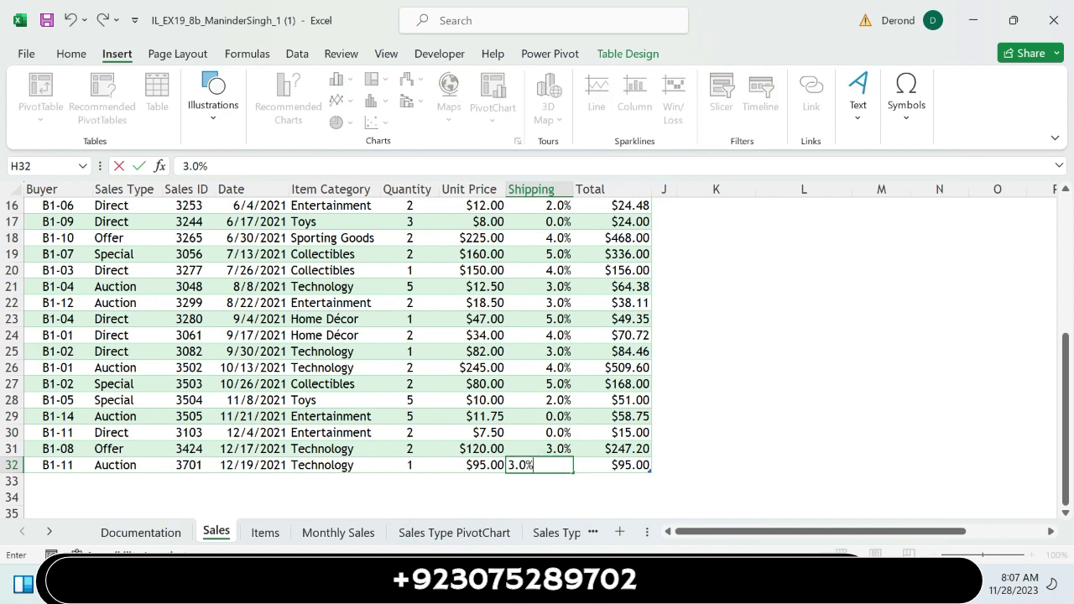
key(Return)
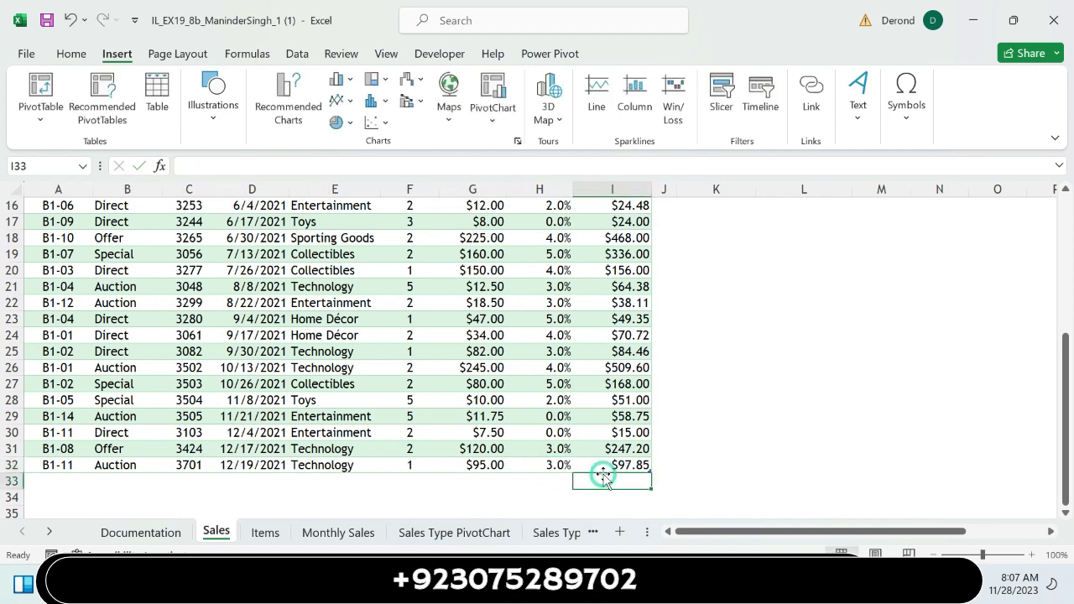
click(603, 467)
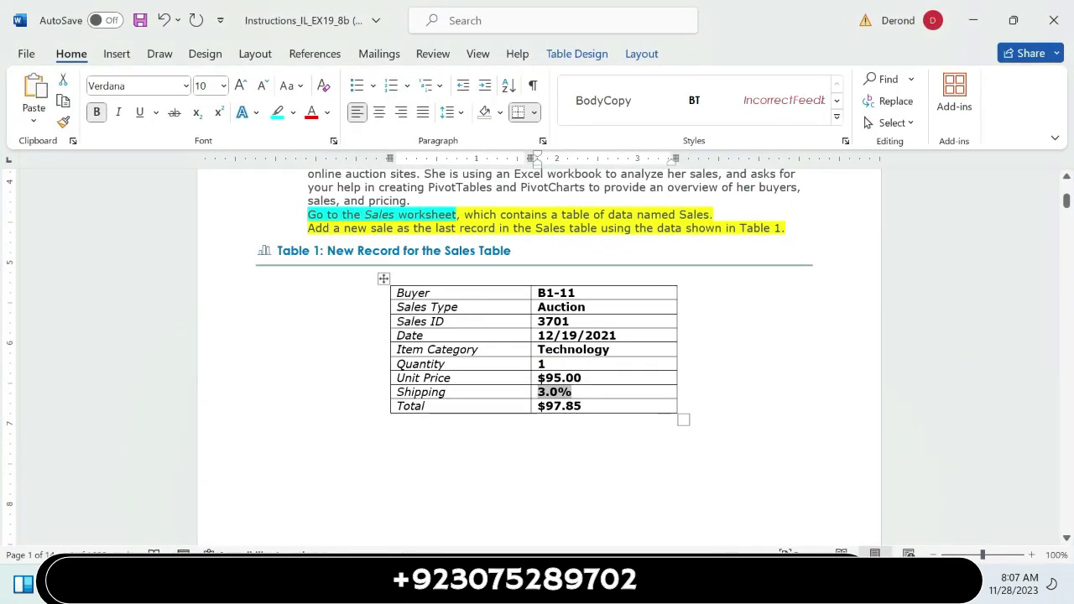
- Highlight the step 2 PivotTable introduction paragraph in turquoise
click(809, 458)
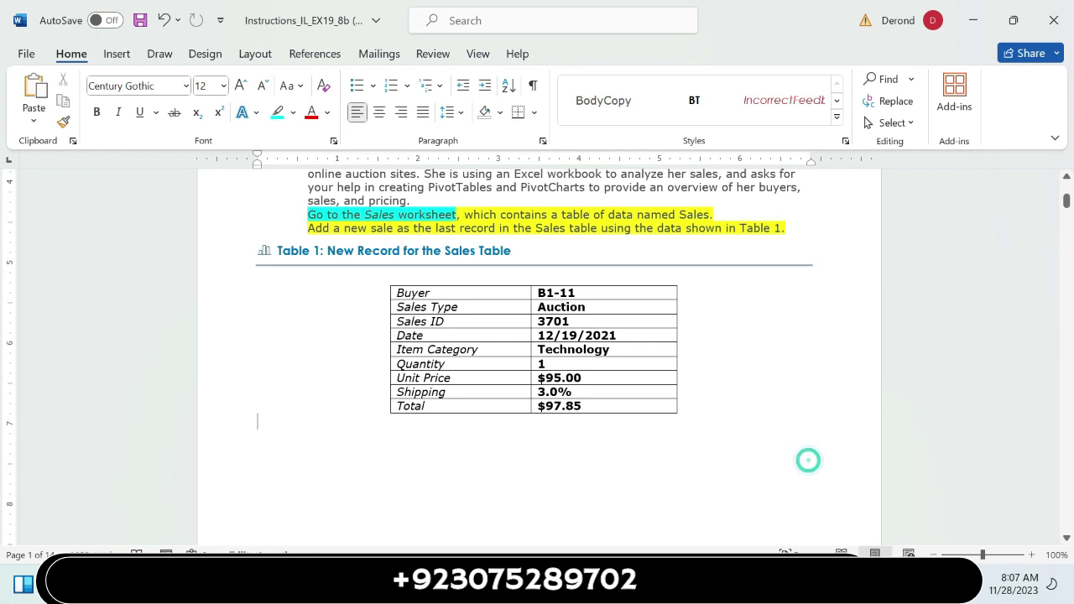
click(1067, 538)
scroll(1067, 538, down, 1)
scroll(1067, 538, down, 2)
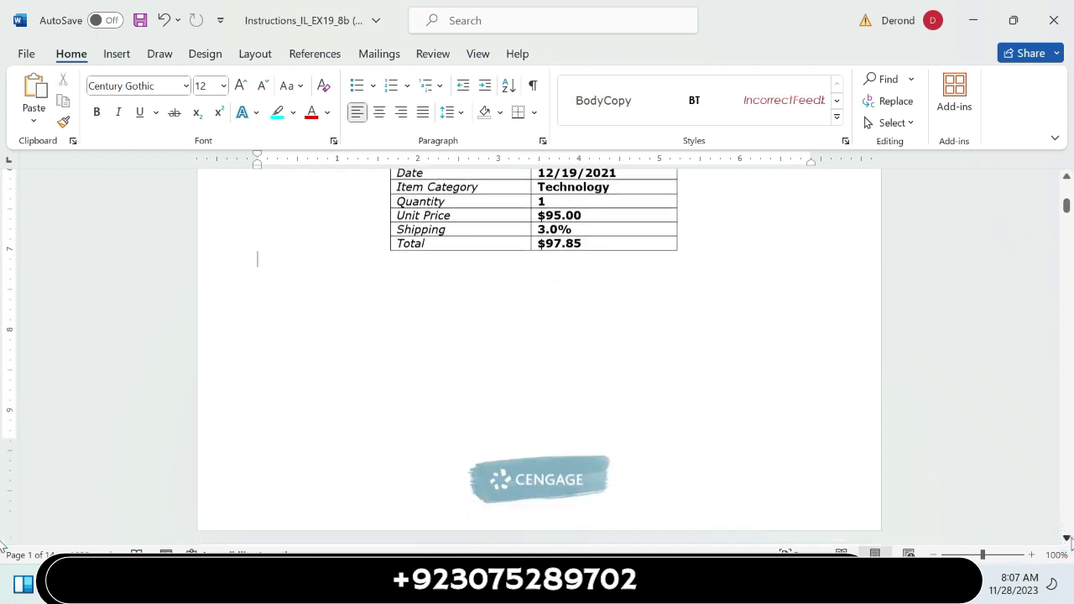
scroll(1066, 538, down, 2)
scroll(1066, 538, down, 2)
scroll(1066, 538, down, 2)
scroll(1067, 538, down, 1)
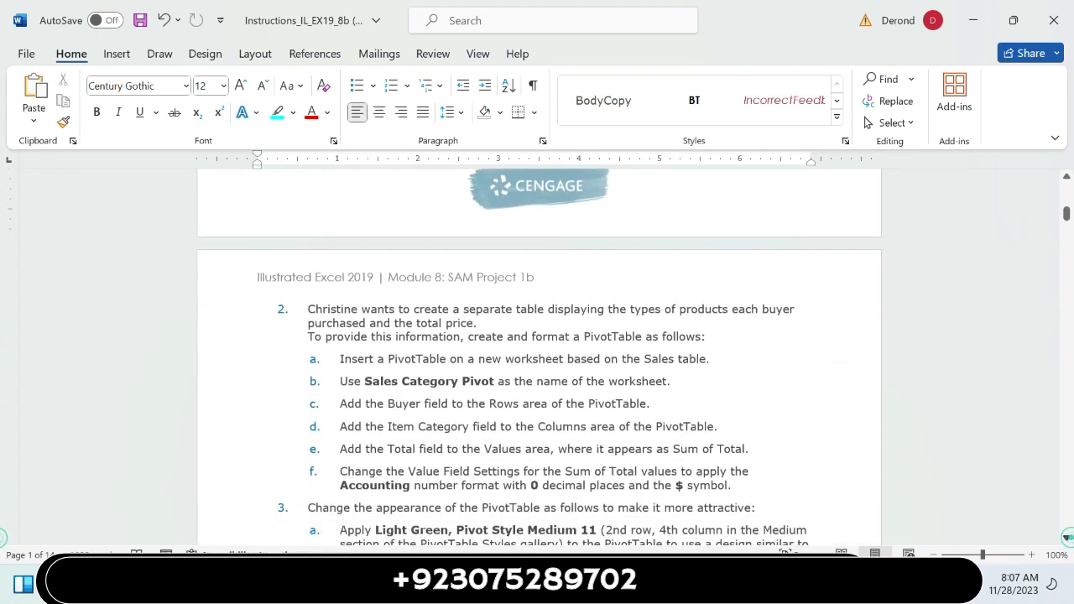
drag(289, 309, 714, 337)
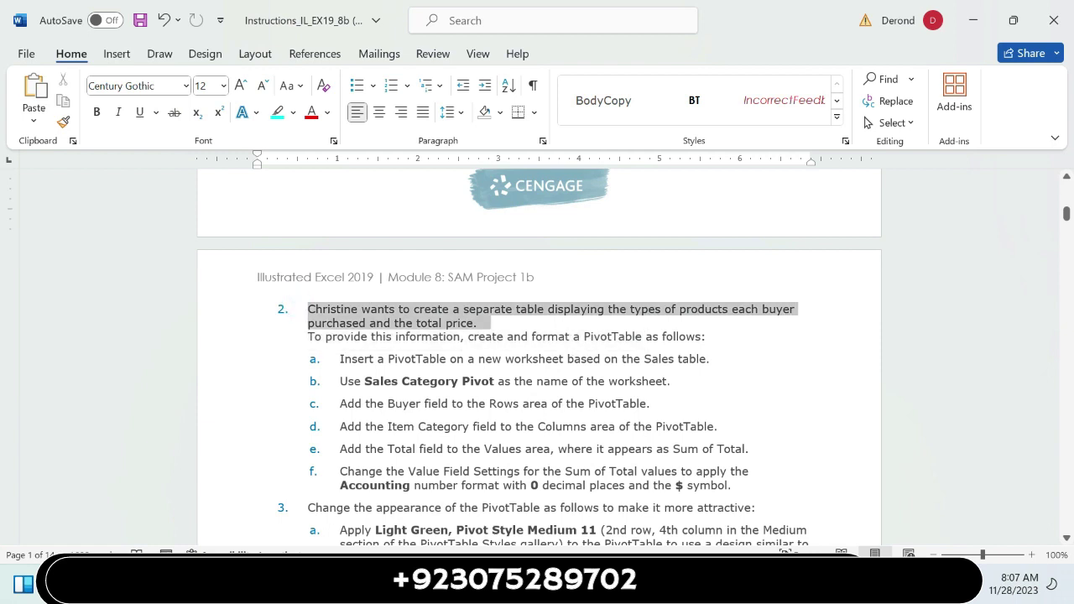
click(690, 308)
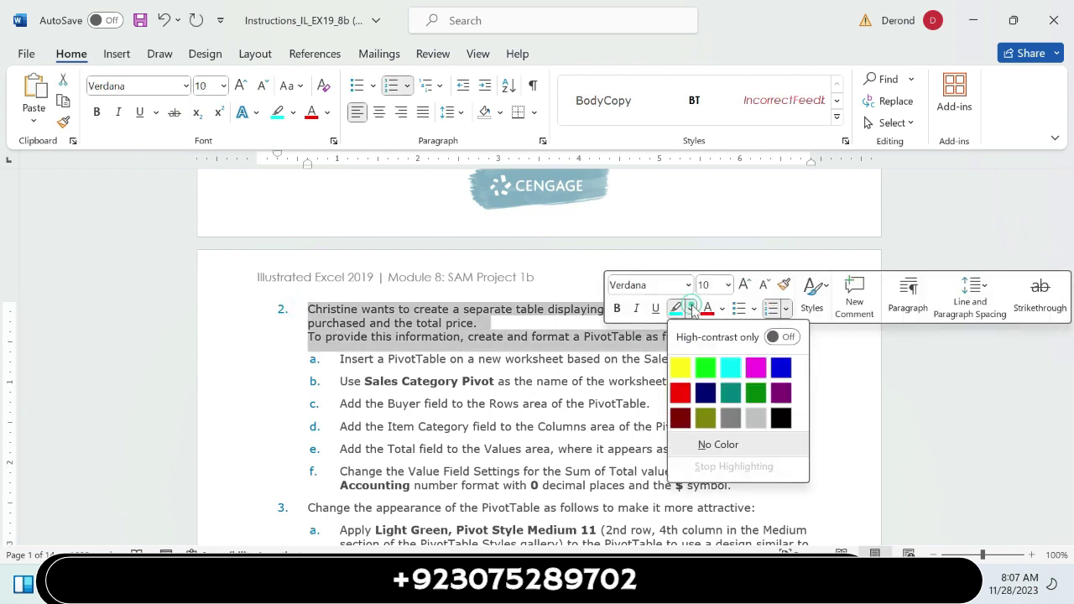
click(731, 371)
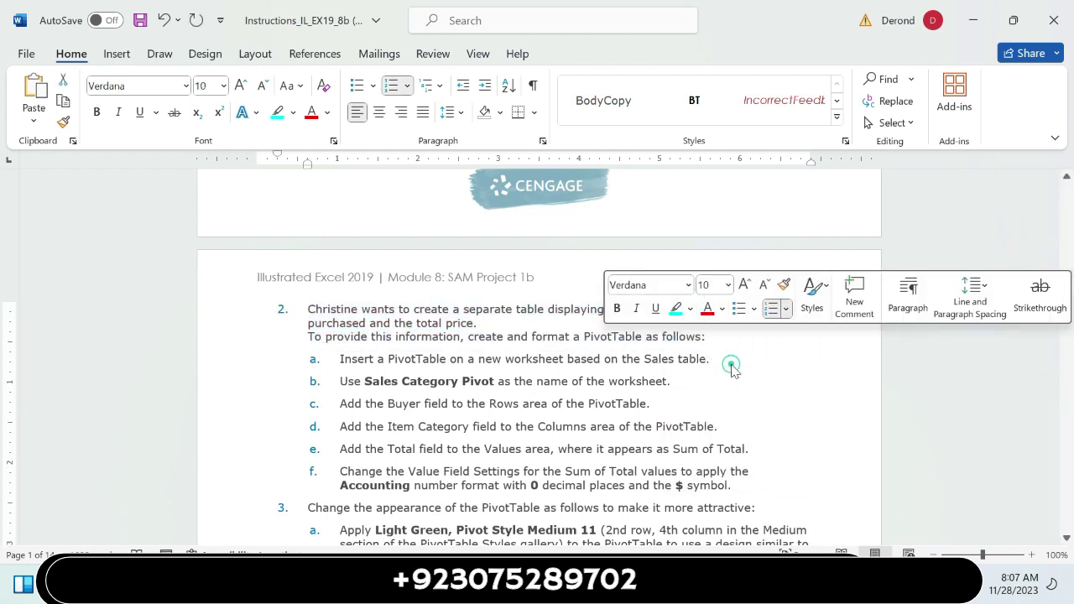
click(826, 389)
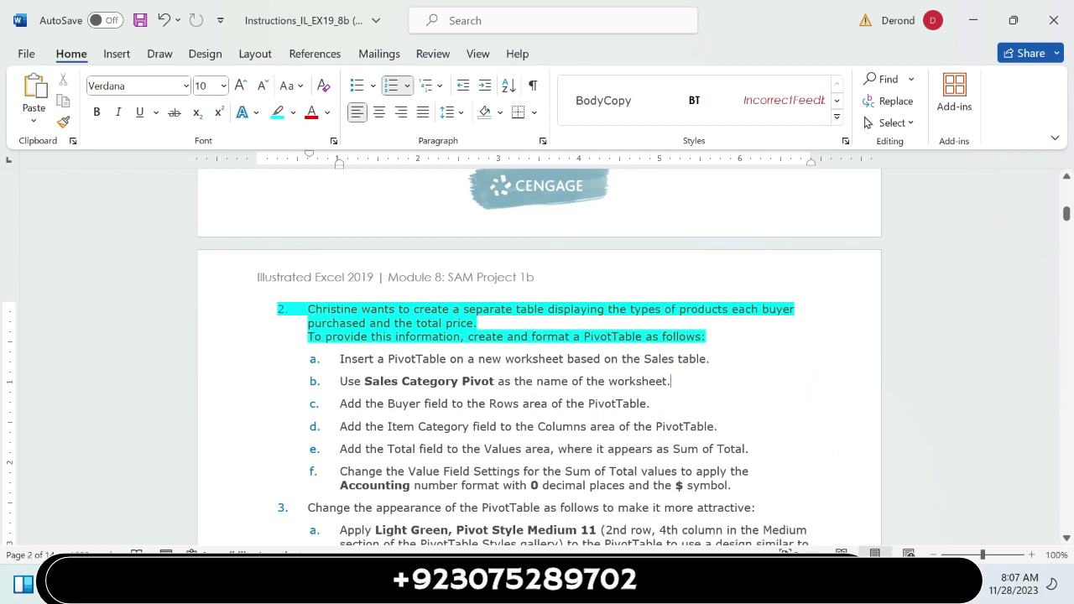
- Highlight sub-step a in yellow, then bring up Excel
drag(334, 359, 714, 361)
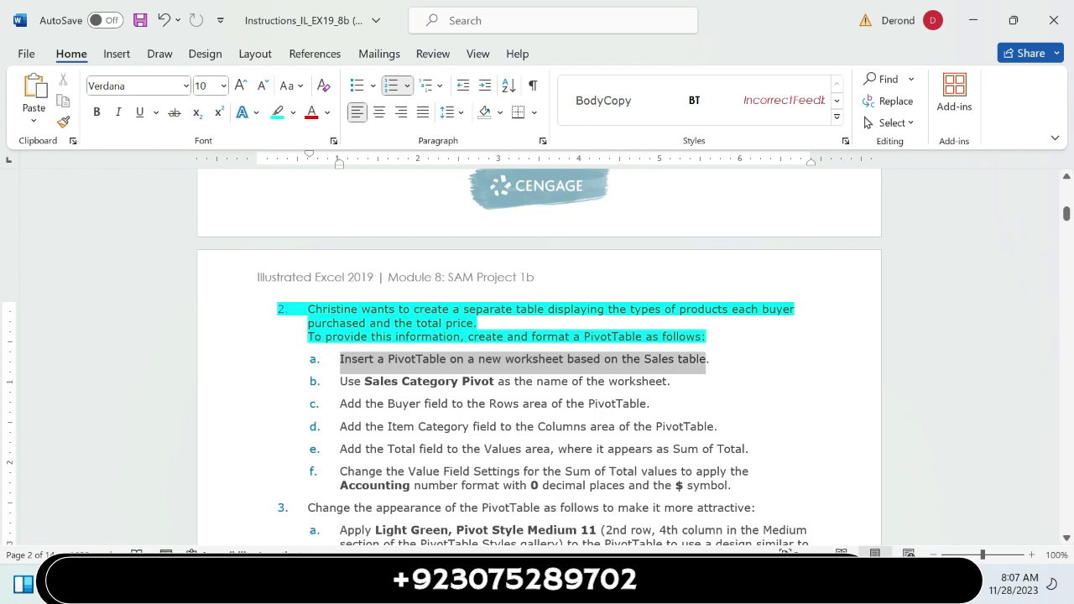
click(696, 333)
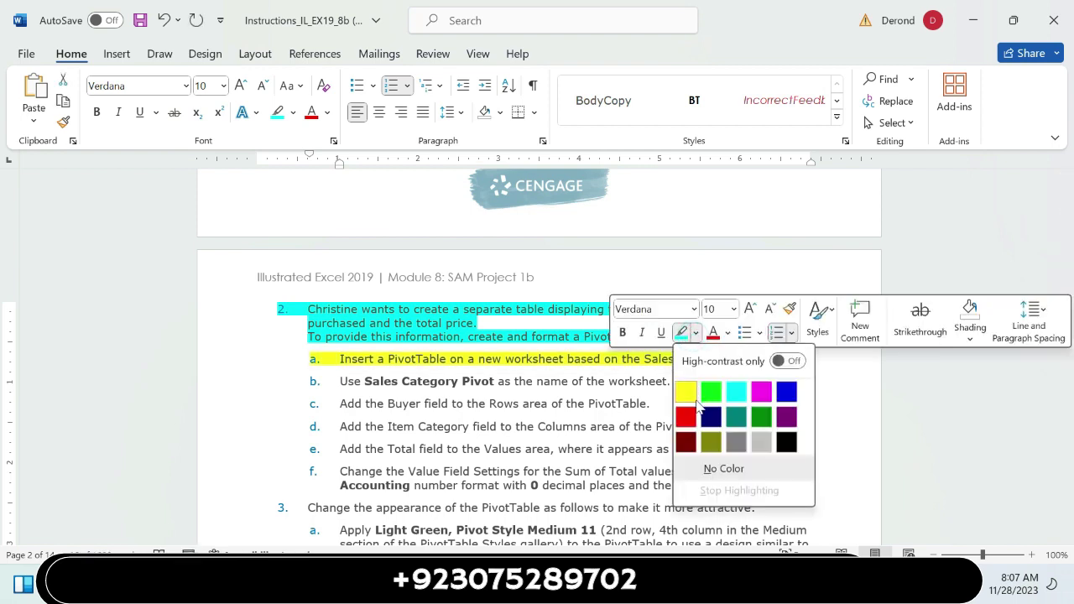
click(690, 395)
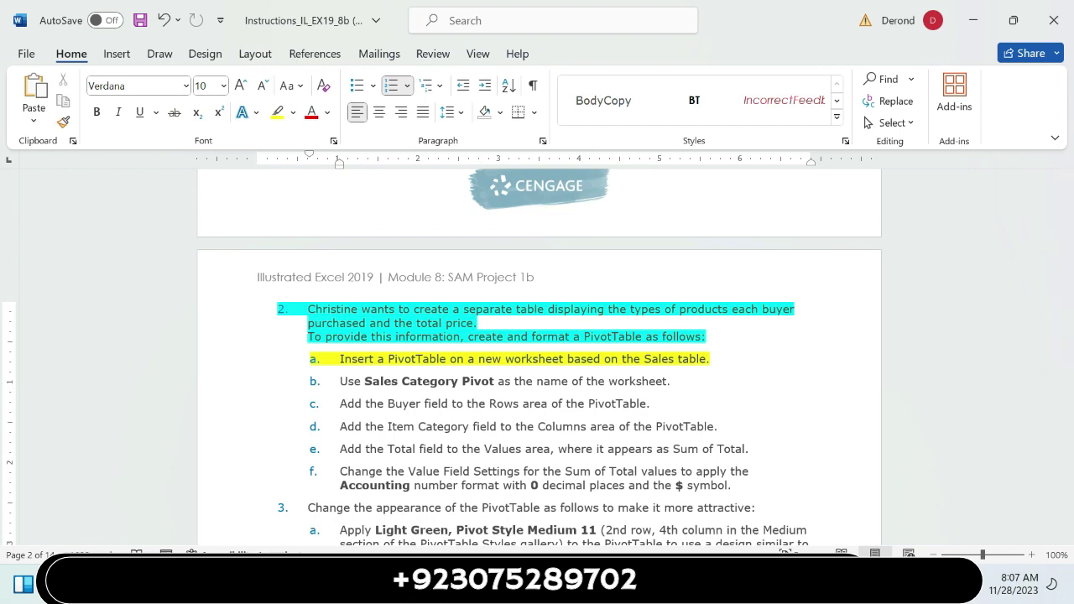
key(alt+Tab)
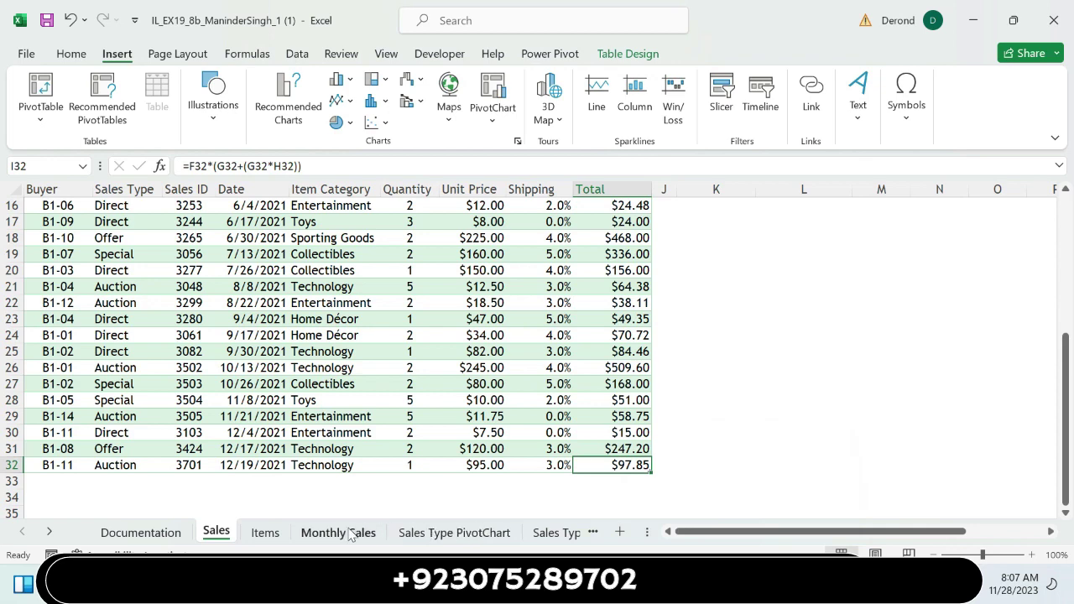
key(alt+Tab)
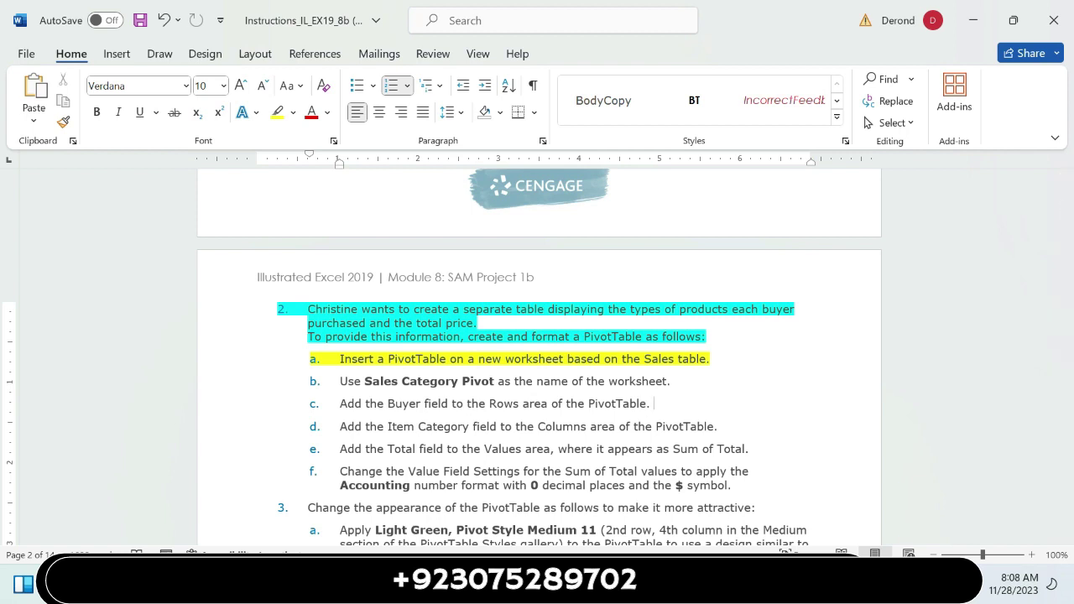
key(alt+Tab)
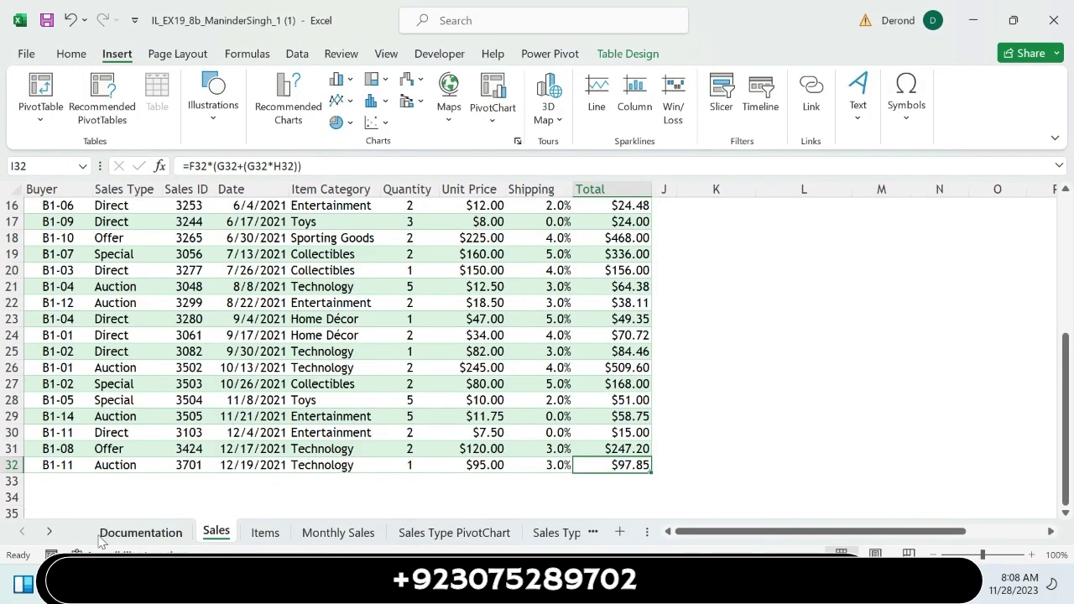
- Add a new Sheet2 and start a PivotTable from Table/Range
click(622, 533)
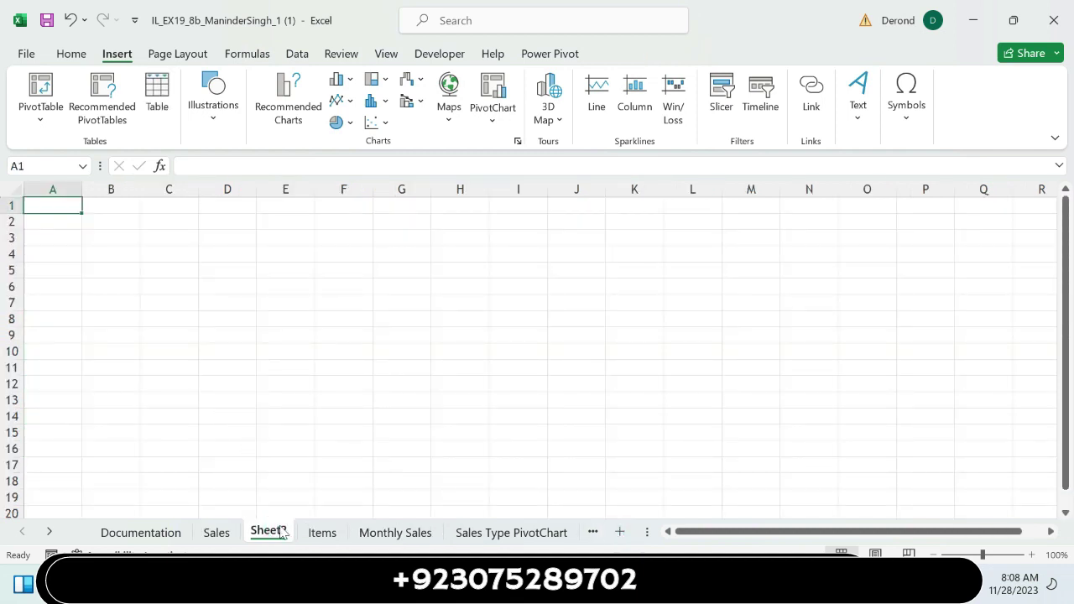
click(38, 118)
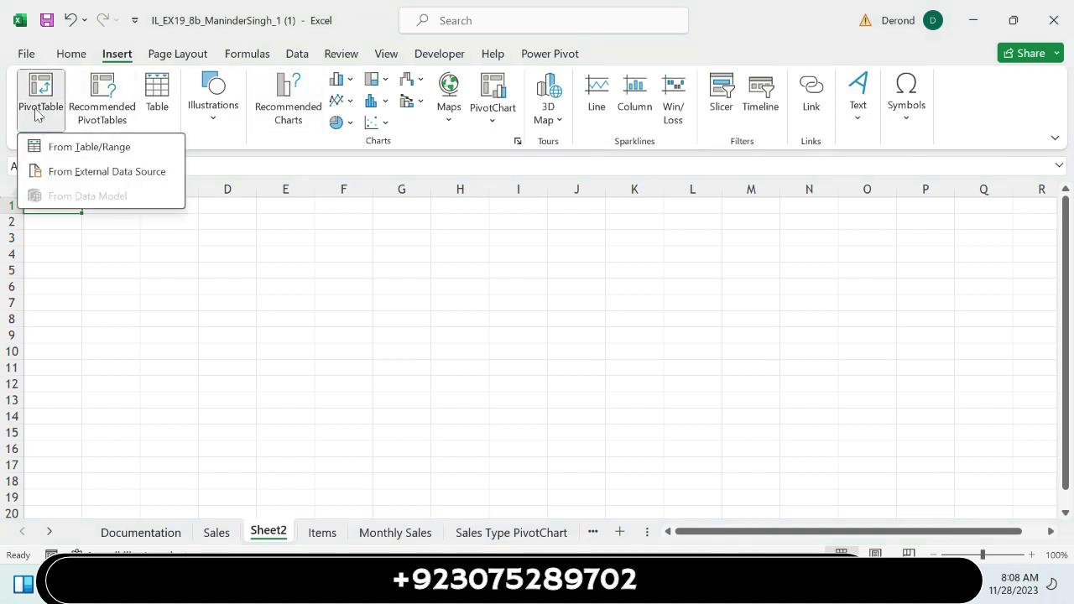
click(59, 147)
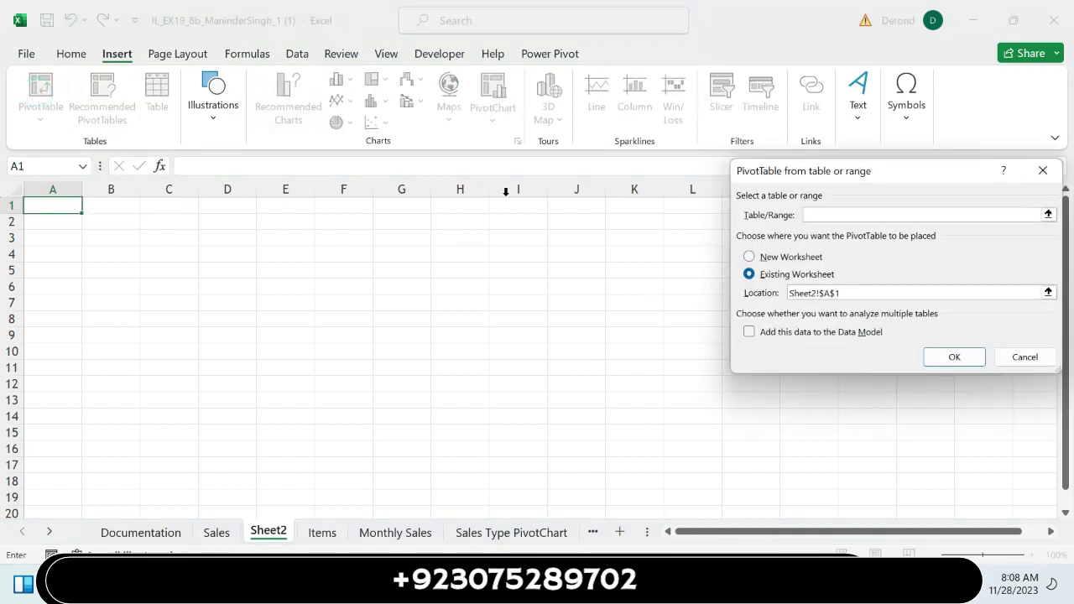
drag(926, 172, 722, 196)
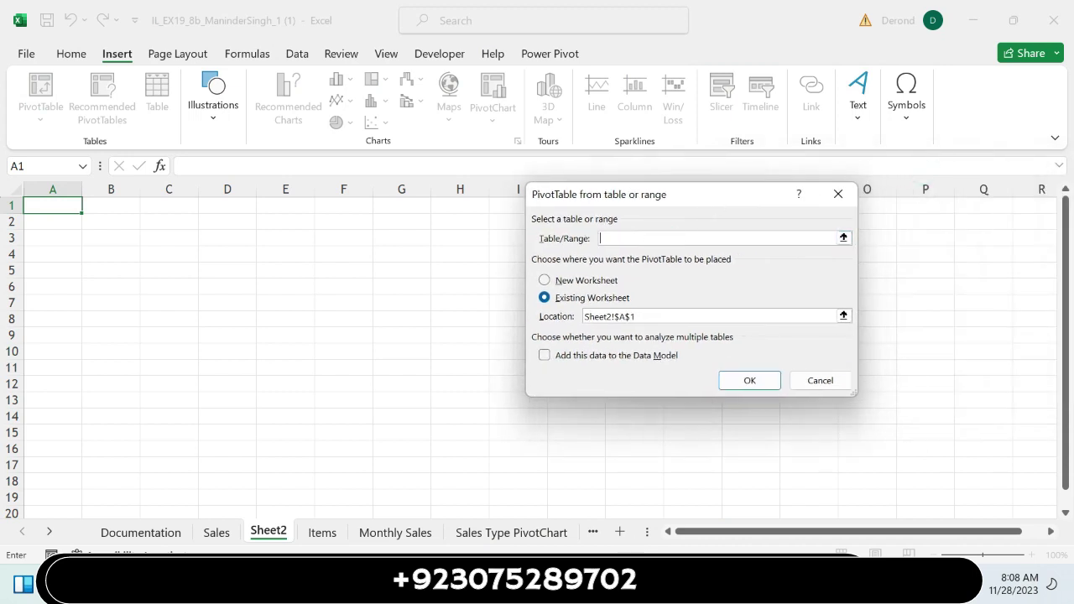
- Point the PivotTable source at the Sales sheet, then switch to Word
mouse_move(742, 588)
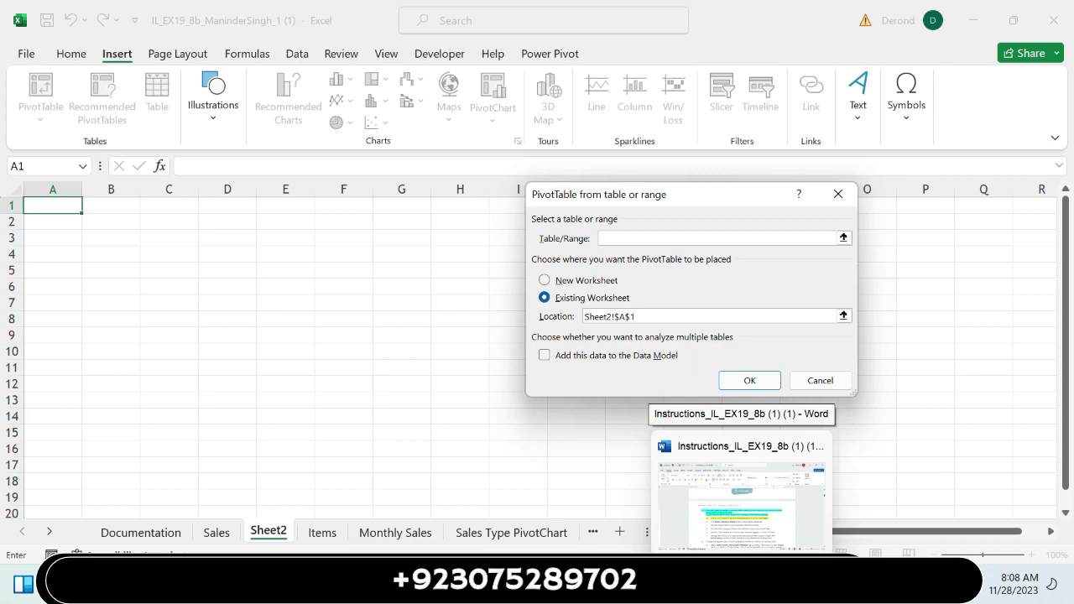
click(218, 536)
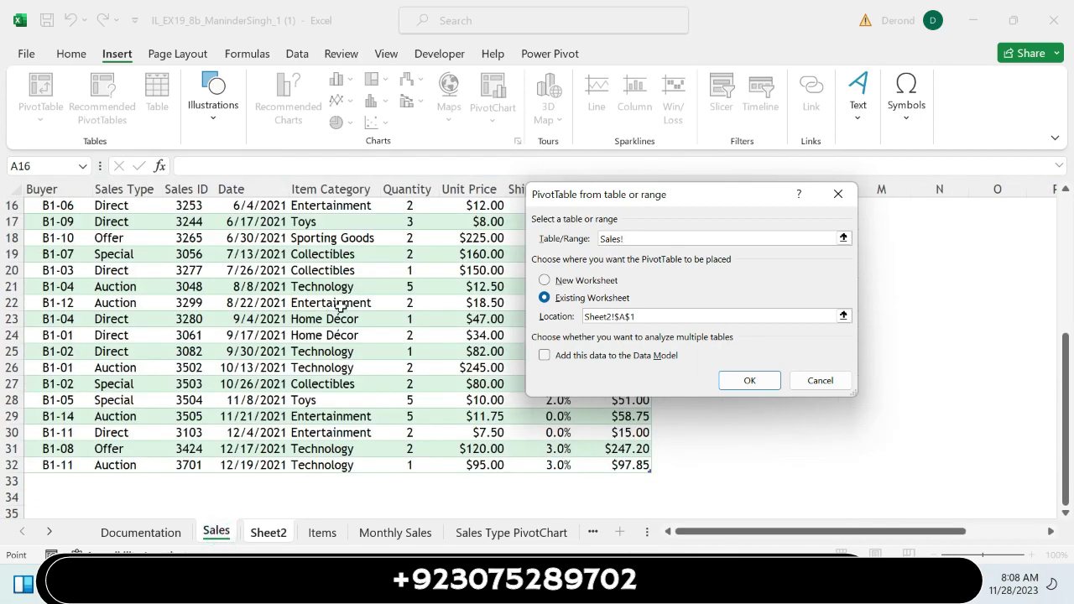
drag(693, 196, 774, 175)
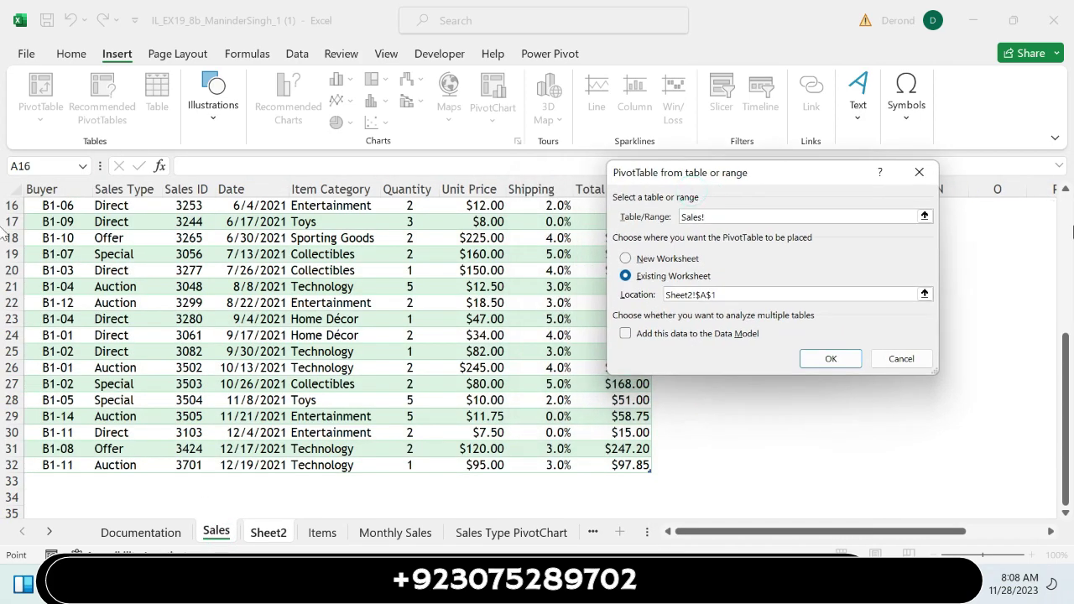
click(1064, 214)
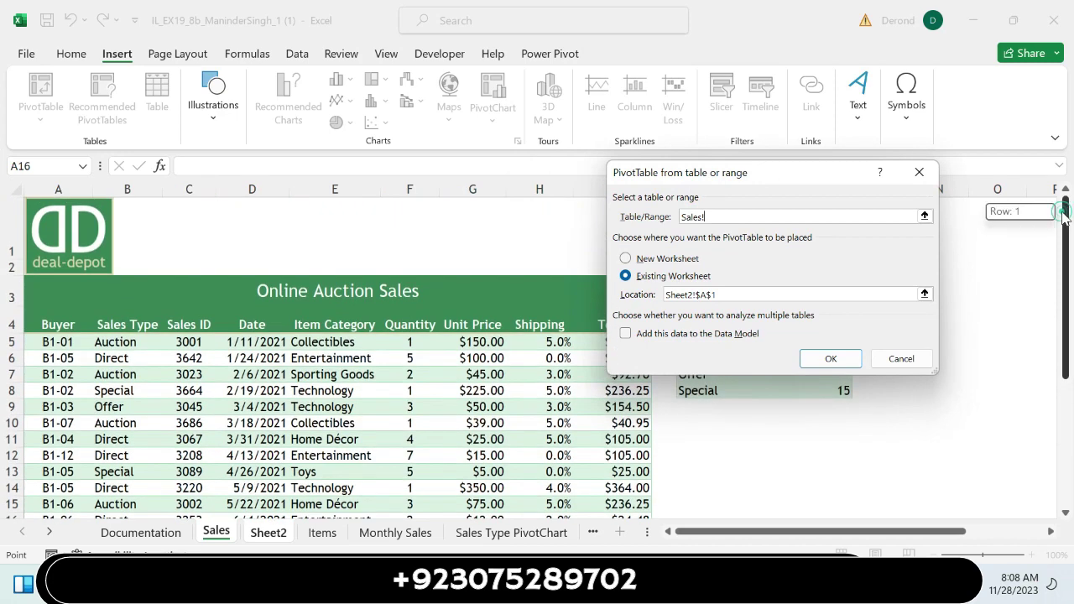
drag(818, 178, 814, 35)
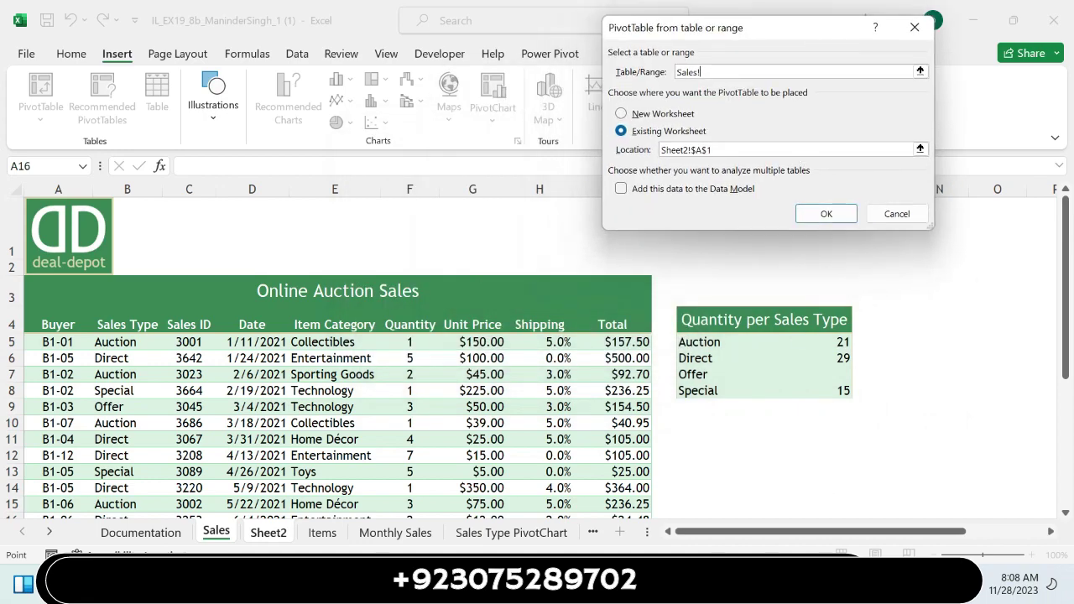
key(alt+Tab)
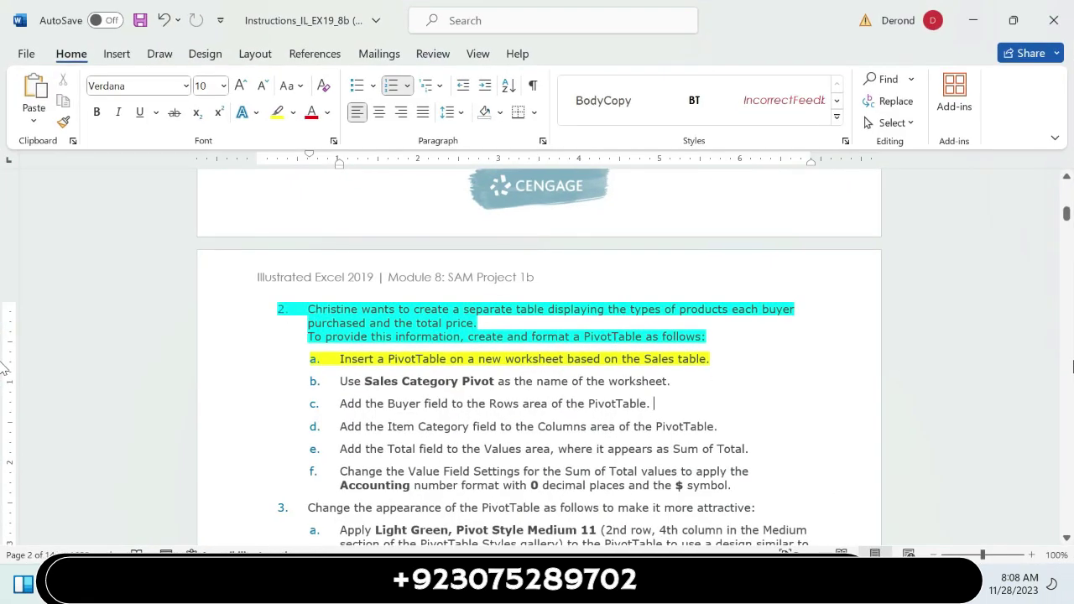
- Scroll to Final Figure 1, back up to step 2, then return to Excel
scroll(1071, 352, down, 10)
scroll(1071, 352, down, 10)
scroll(1071, 352, down, 10)
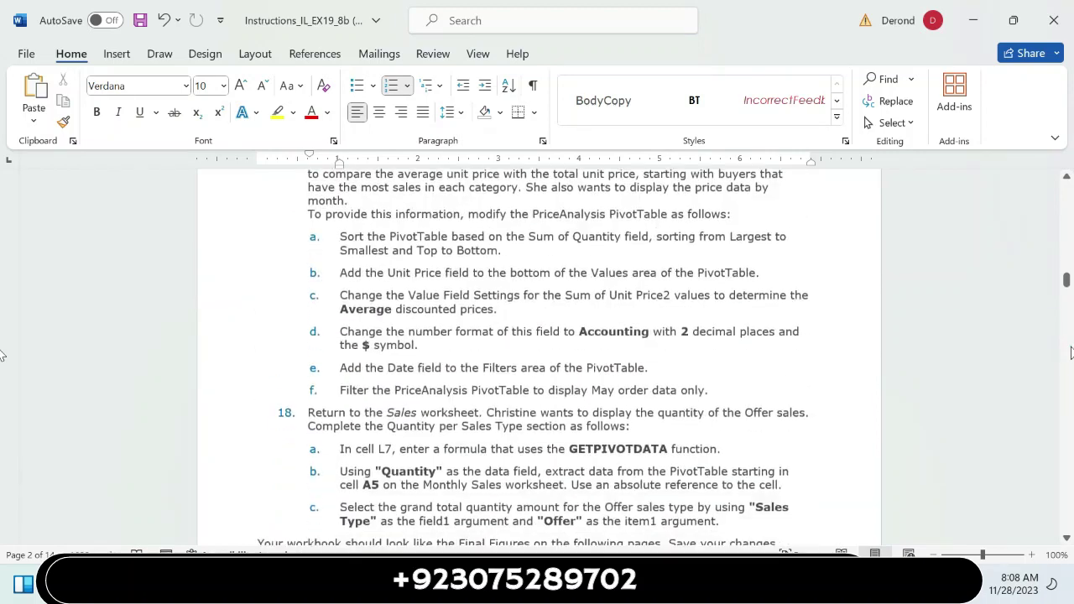
scroll(1071, 352, down, 10)
scroll(1071, 353, down, 2)
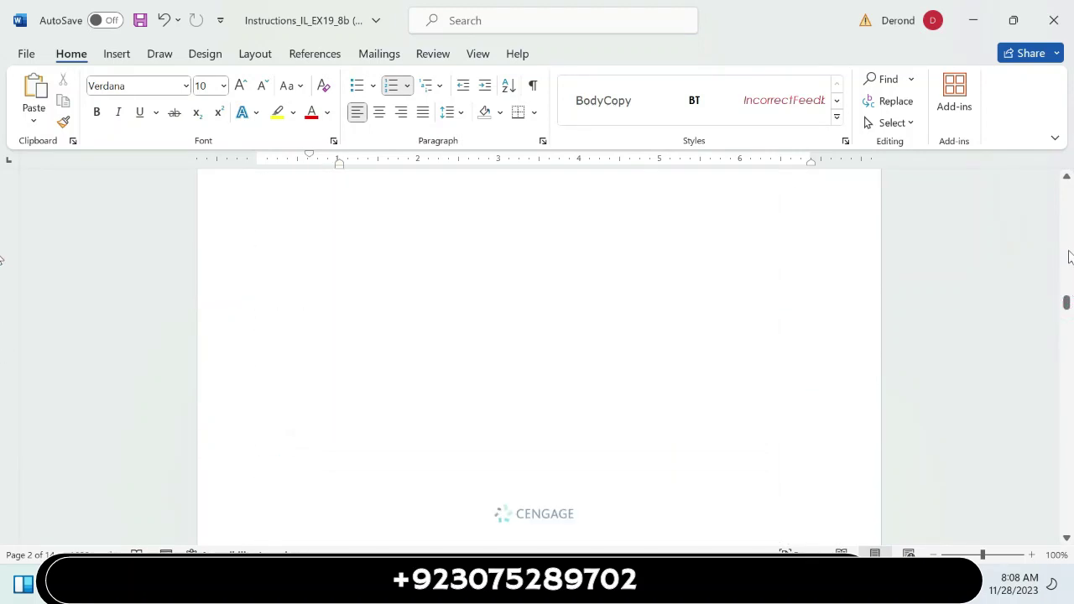
drag(1068, 251, 1070, 217)
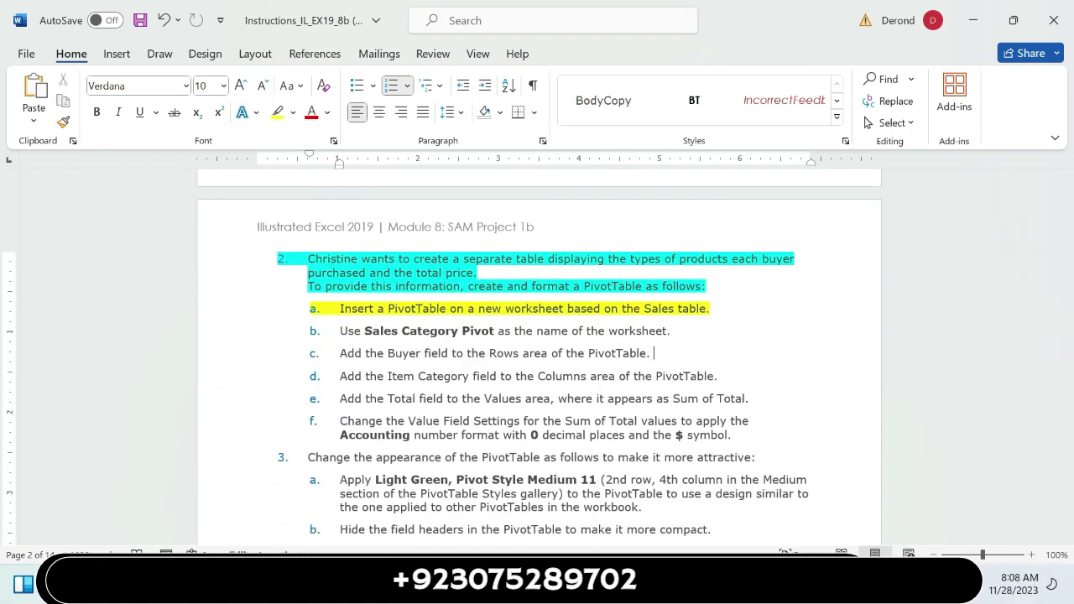
key(alt+Tab)
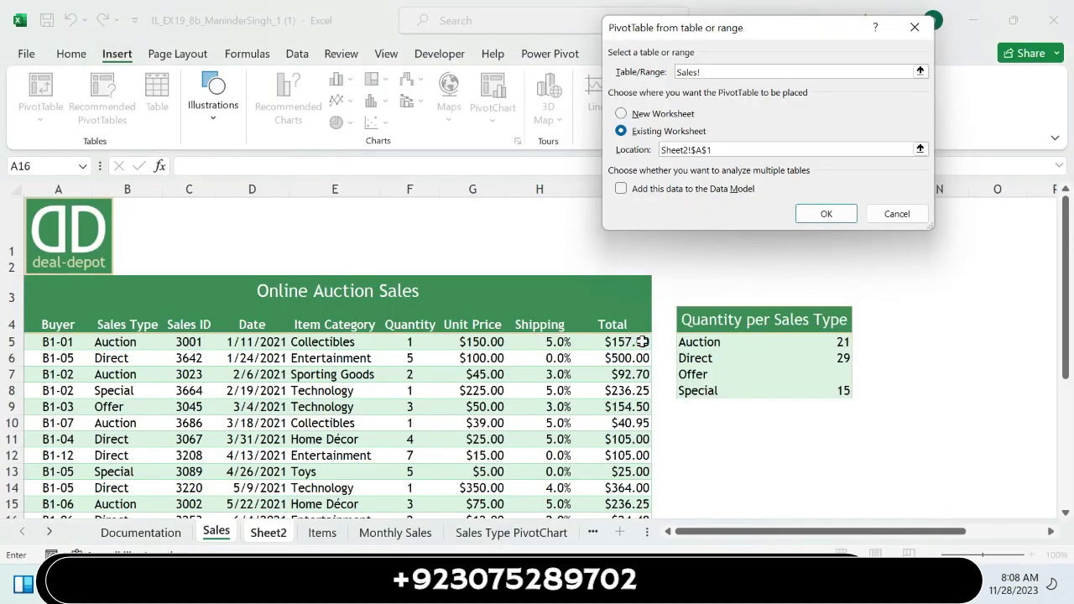
- Create an empty PivotTable on Sheet2 using the Sales table range A4:I32 as its source
drag(735, 526, 640, 538)
mouse_move(46, 324)
mouse_down()
mouse_move(239, 349)
mouse_move(604, 473)
mouse_move(608, 544)
mouse_up()
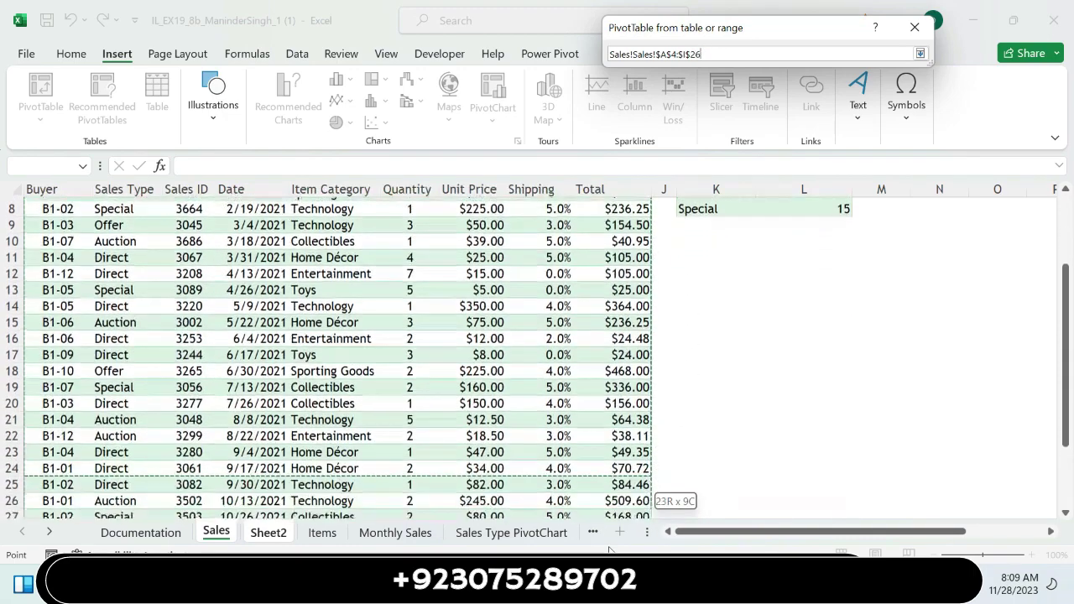
mouse_move(608, 544)
mouse_down()
mouse_move(604, 443)
mouse_move(605, 480)
mouse_up()
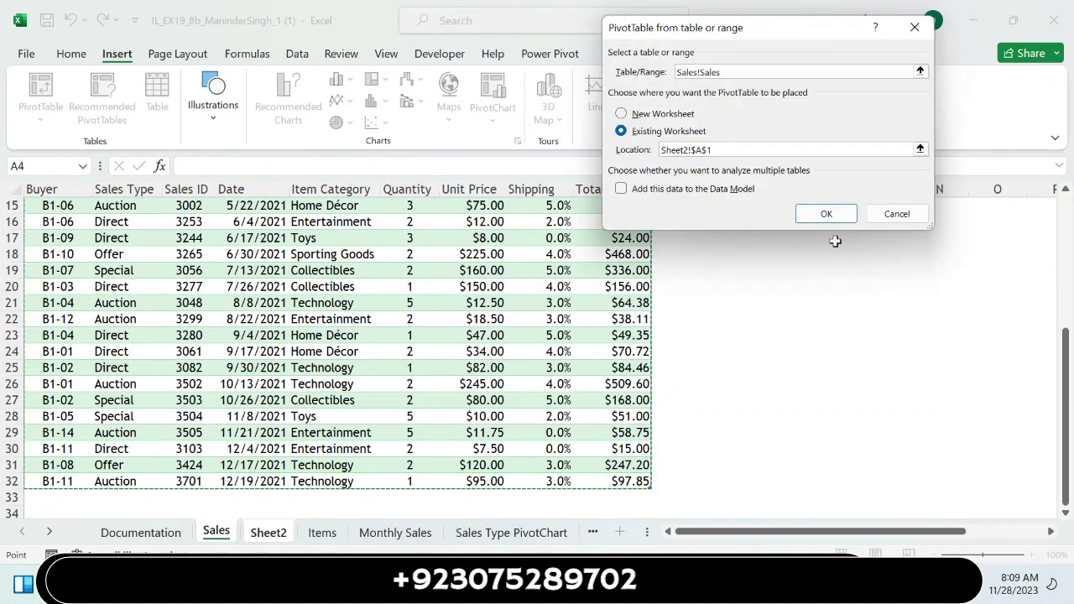
click(827, 214)
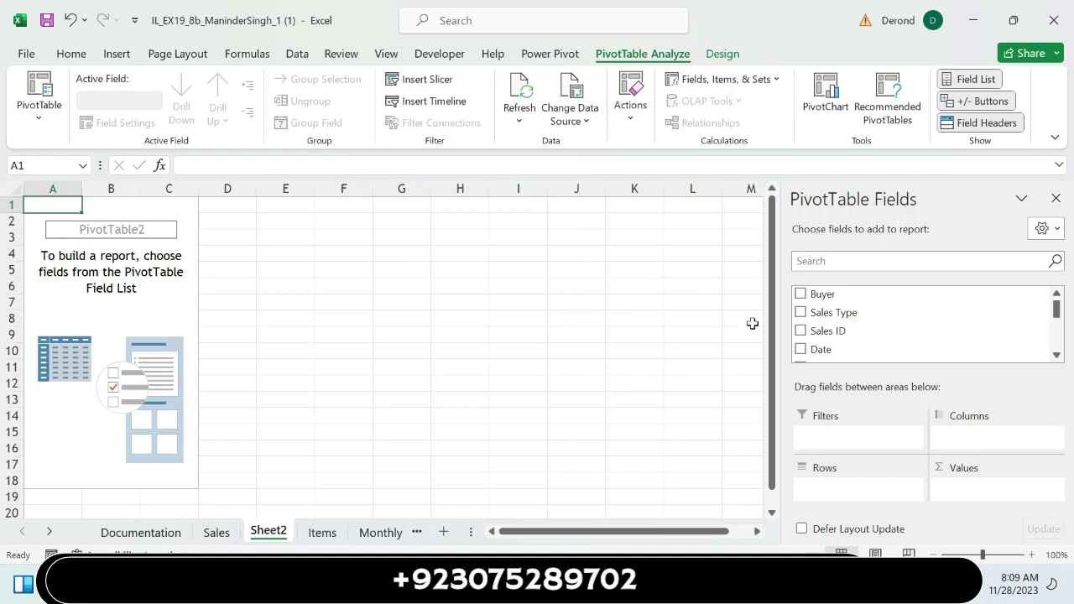
- Highlight sub-step b of the Word instructions in yellow
key(alt+Tab)
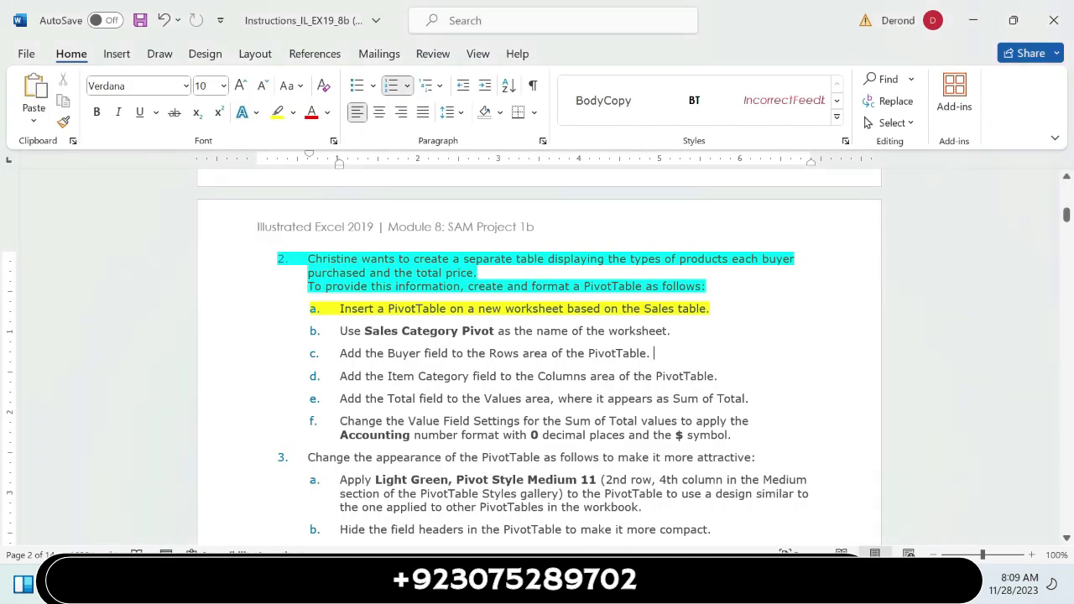
drag(339, 331, 671, 332)
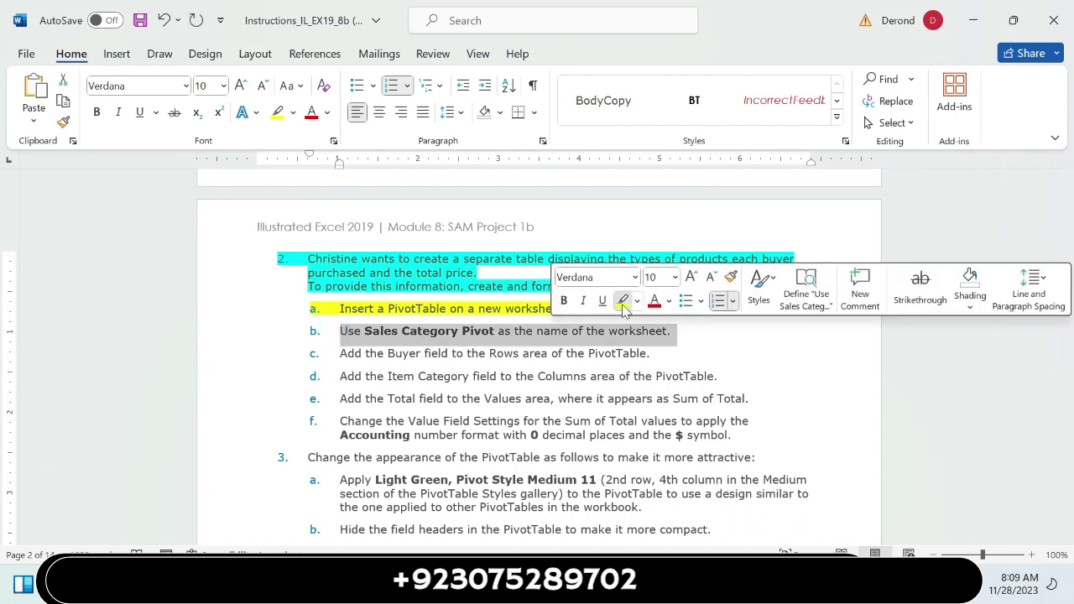
click(623, 301)
click(715, 352)
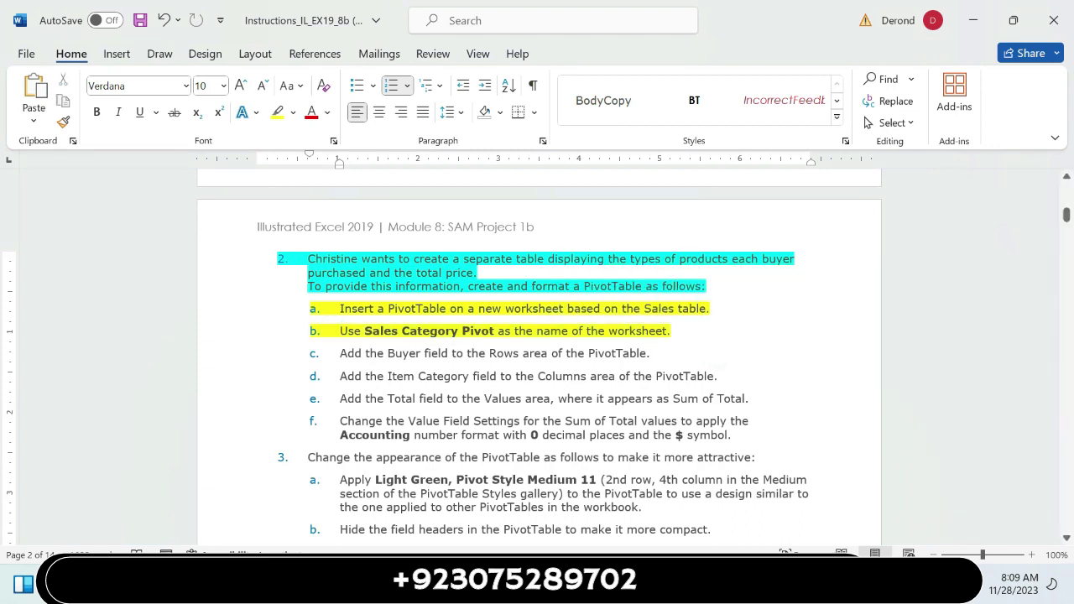
- Select the name 'Sales Category Pivot' in Word and clear the Sheet2 tab name in Excel
drag(496, 331, 364, 331)
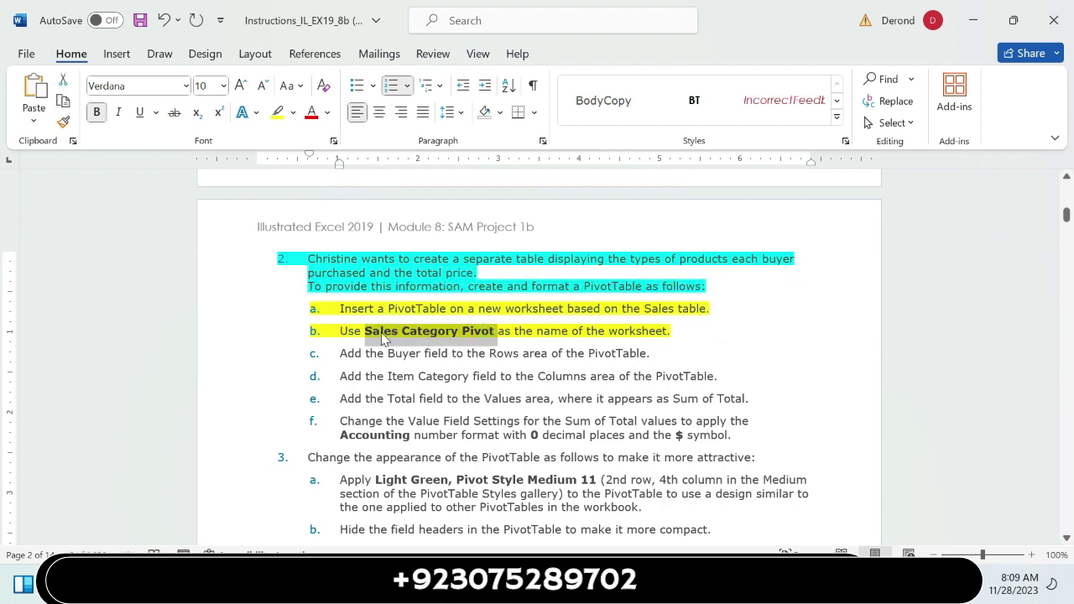
key(alt+Tab)
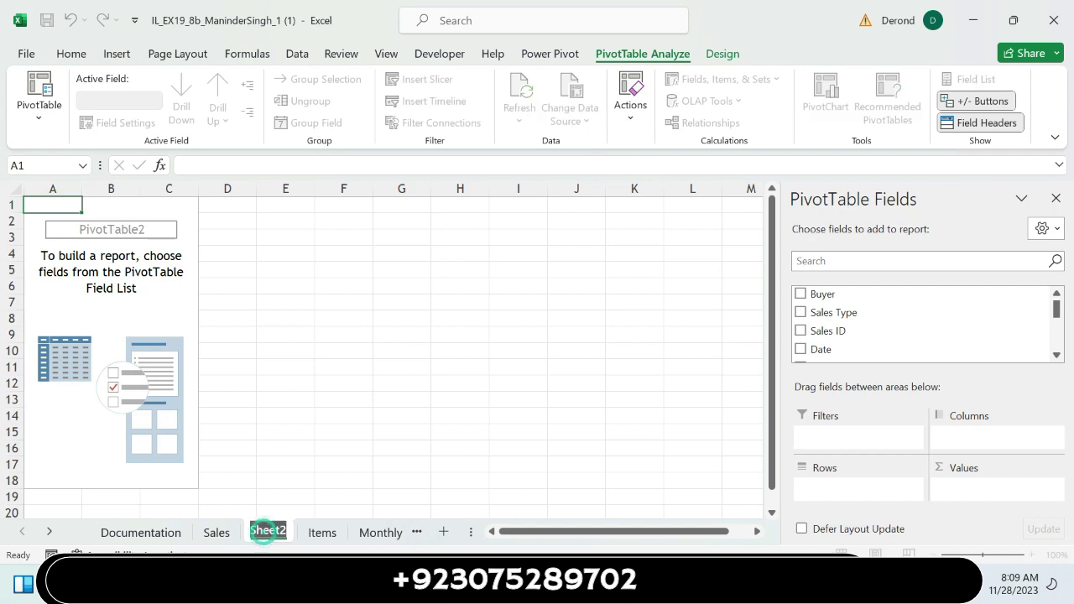
key(BackSpace)
- Name the sheet 'Sales Category Pivot' and reselect PivotTable2 so its field list shows
text(Sales Category Pivot)
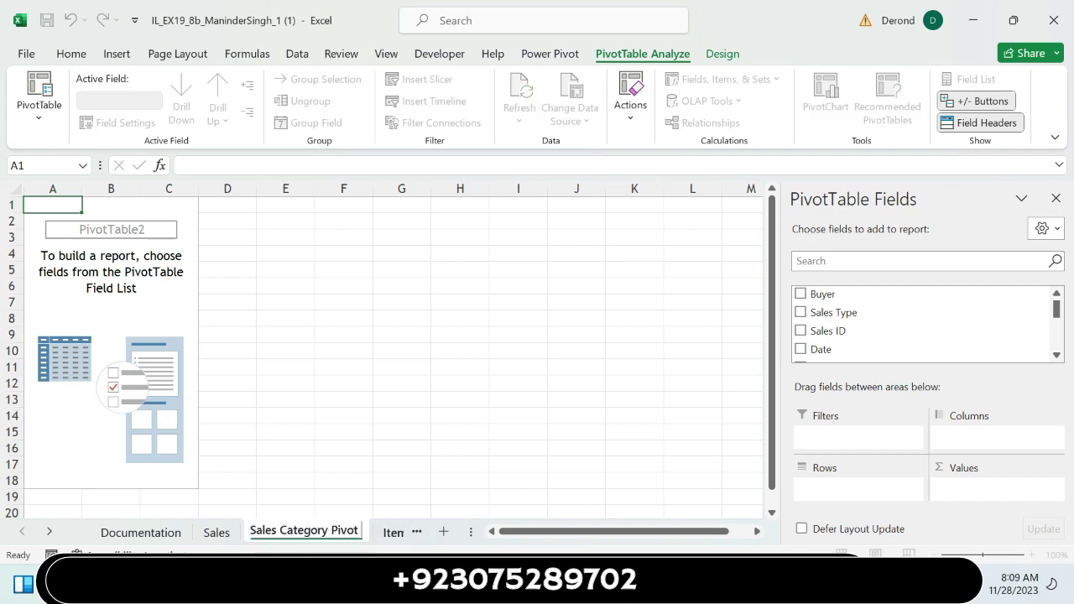
click(341, 496)
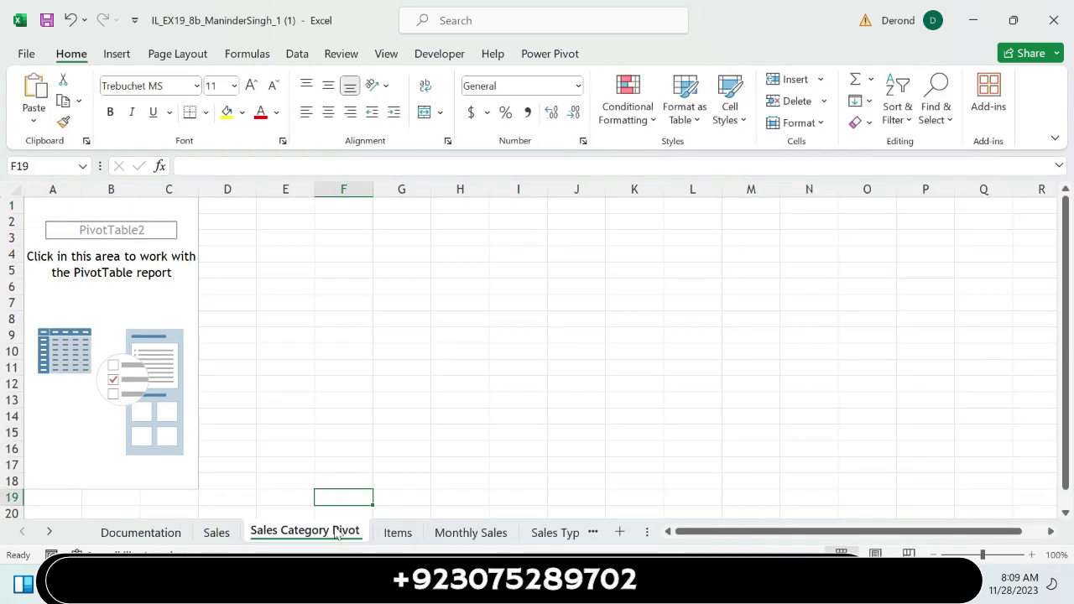
click(84, 430)
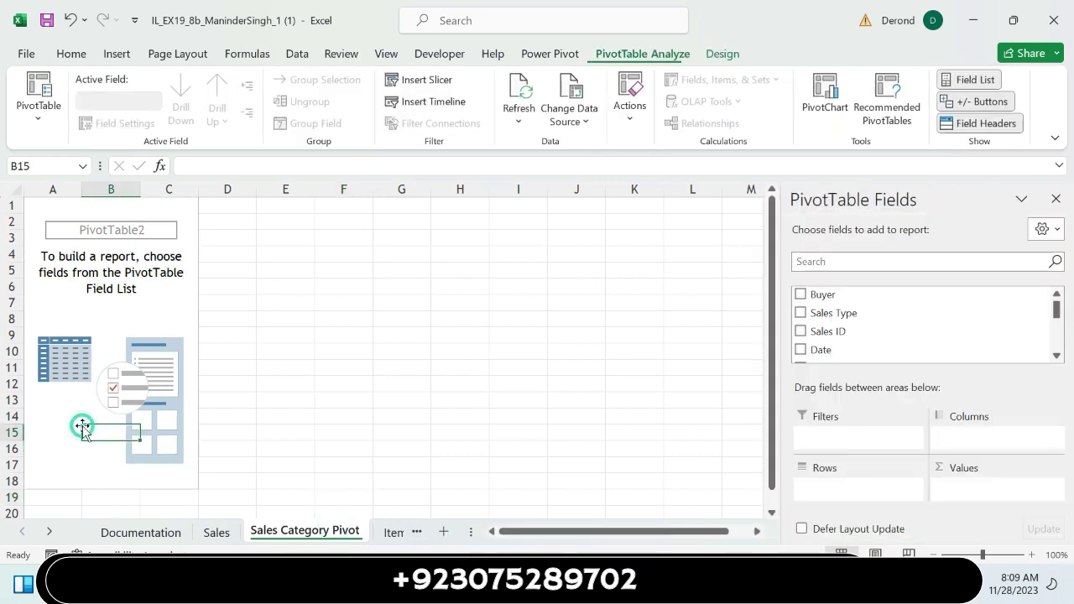
click(508, 432)
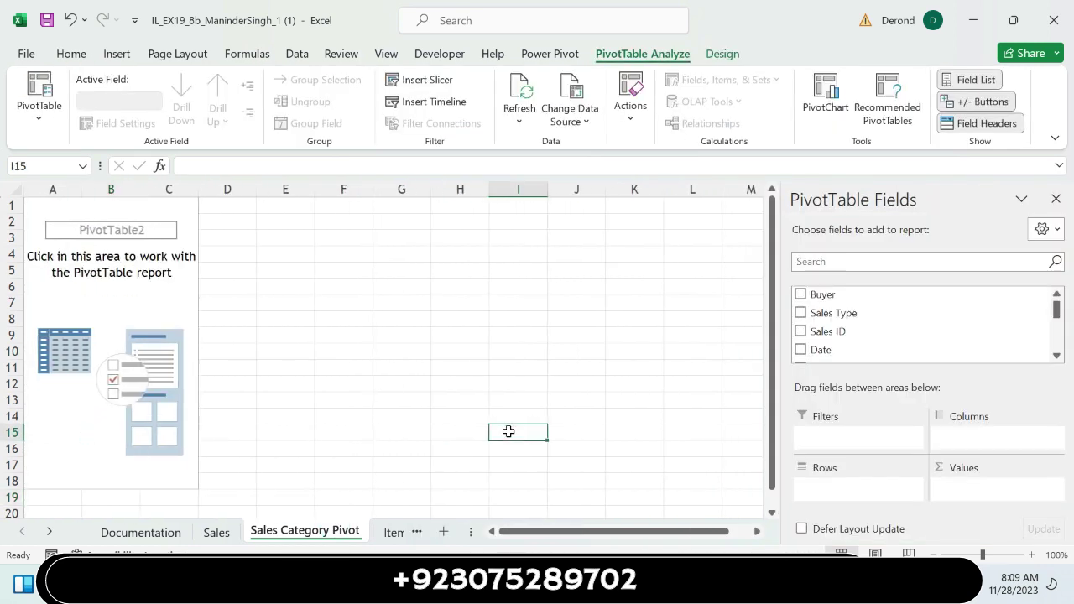
click(48, 449)
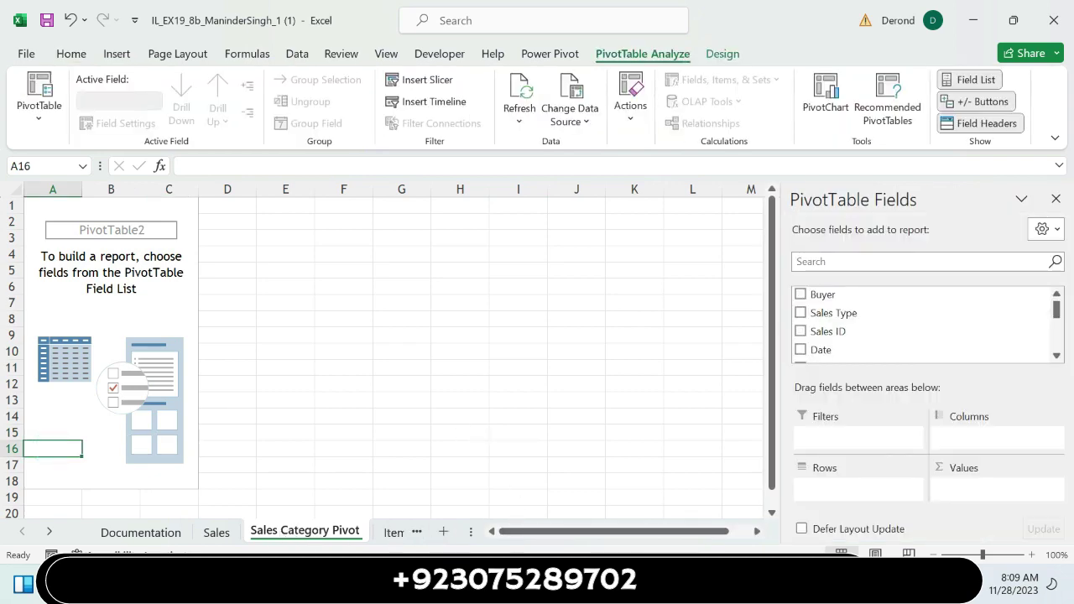
key(alt+Tab)
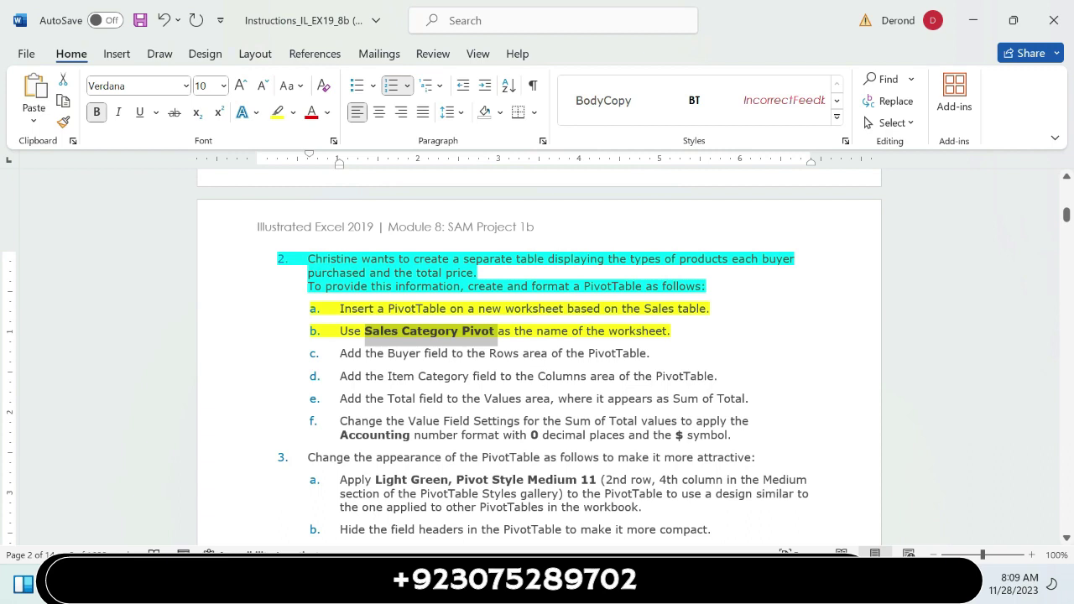
- Highlight the step c line yellow, then its words 'Buyer field' and 'Rows area' turquoise
drag(340, 353, 651, 354)
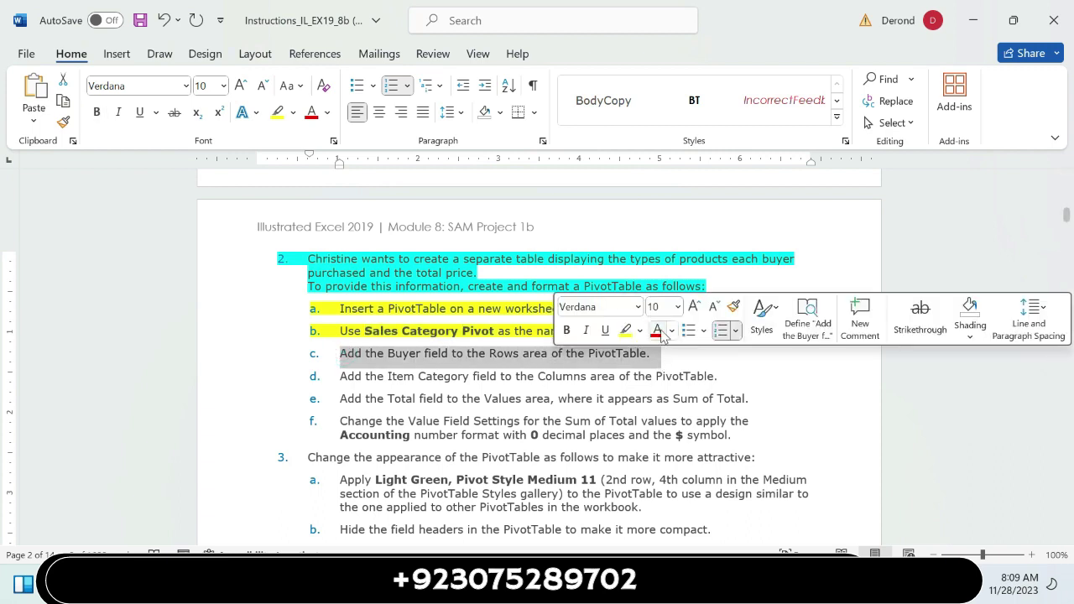
click(629, 332)
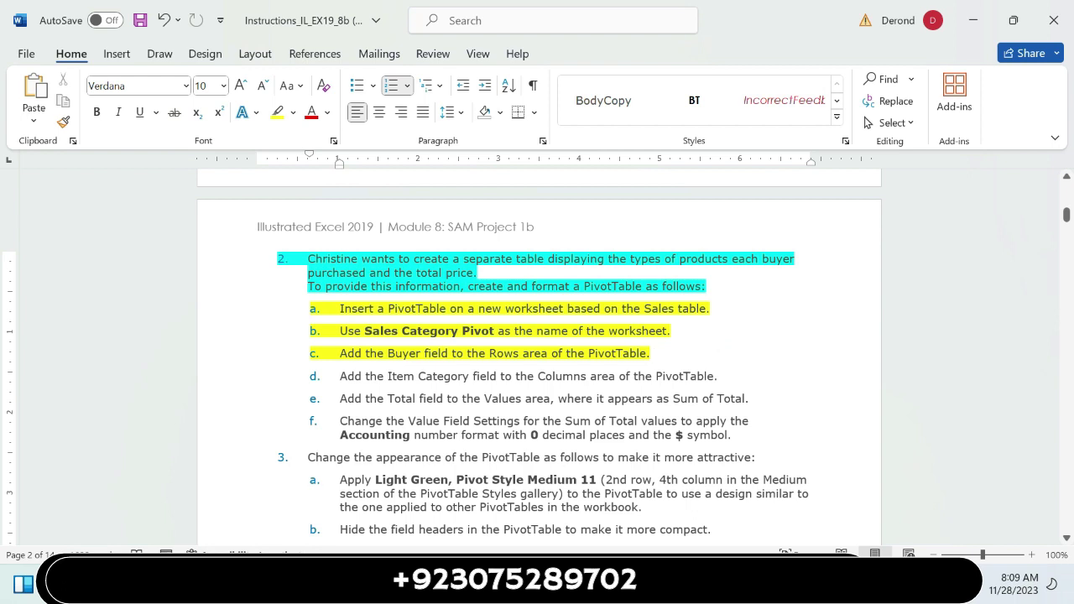
drag(388, 353, 452, 353)
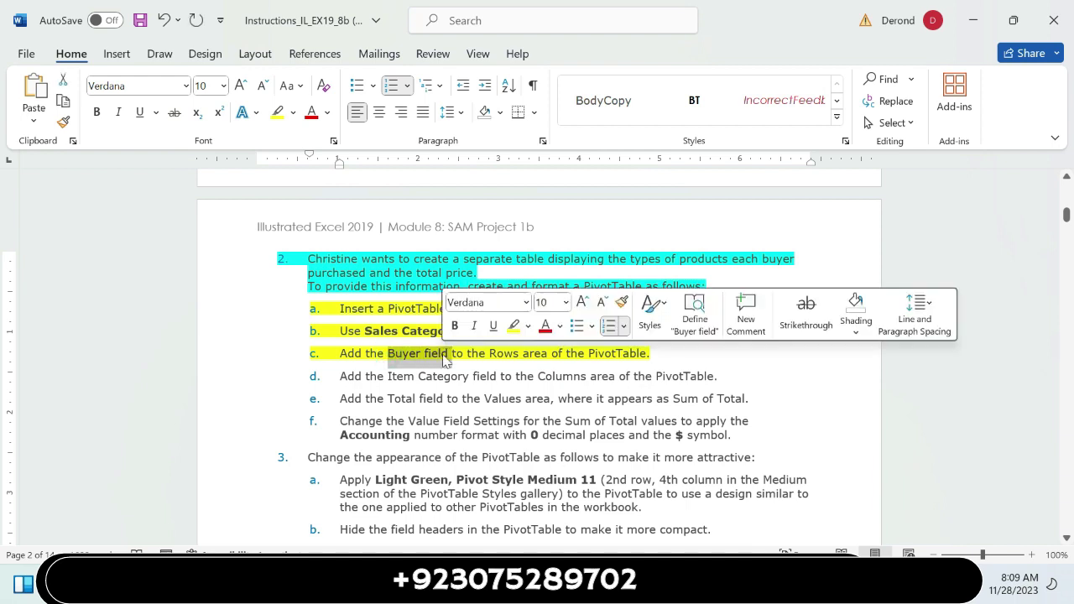
click(528, 330)
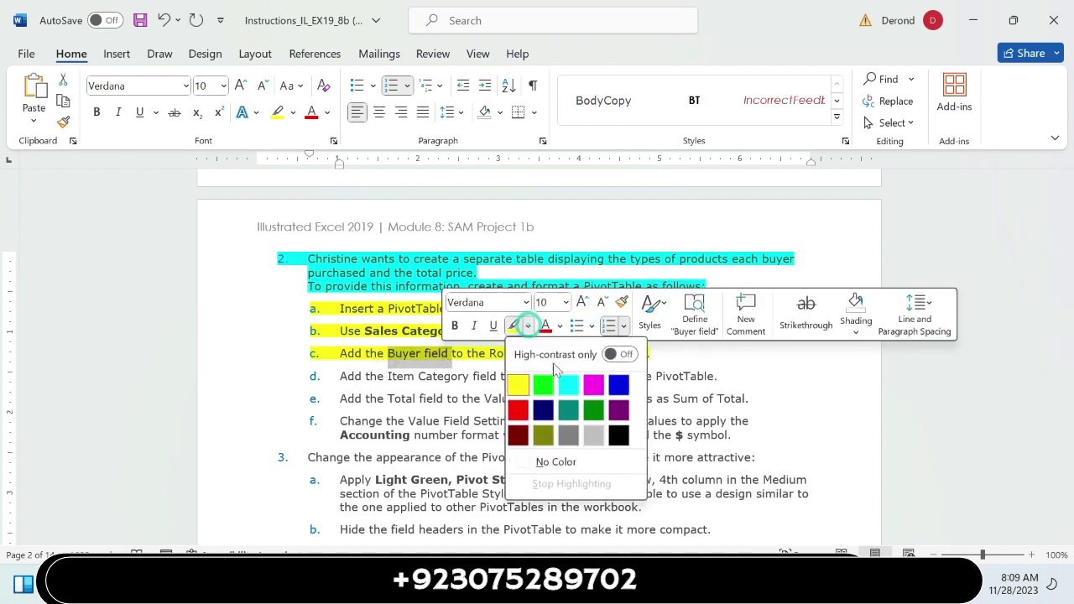
click(559, 379)
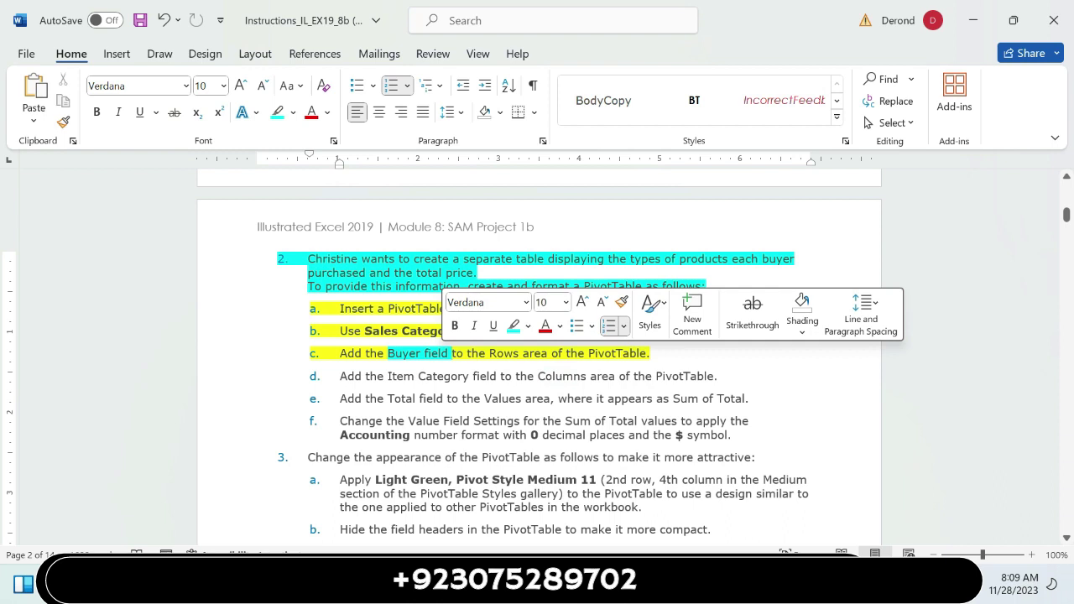
drag(489, 353, 550, 354)
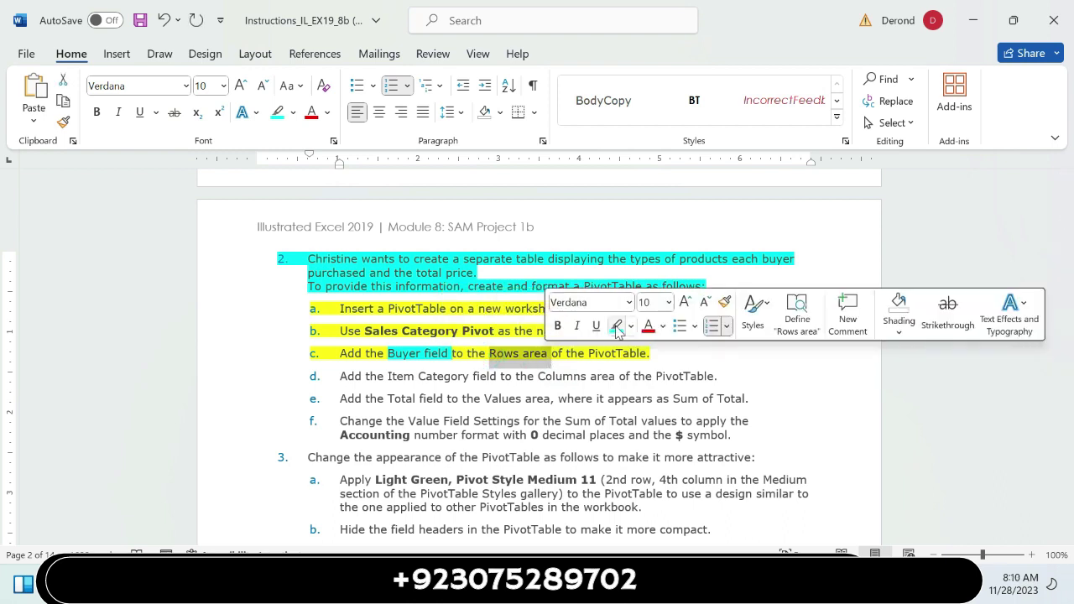
click(617, 327)
click(674, 354)
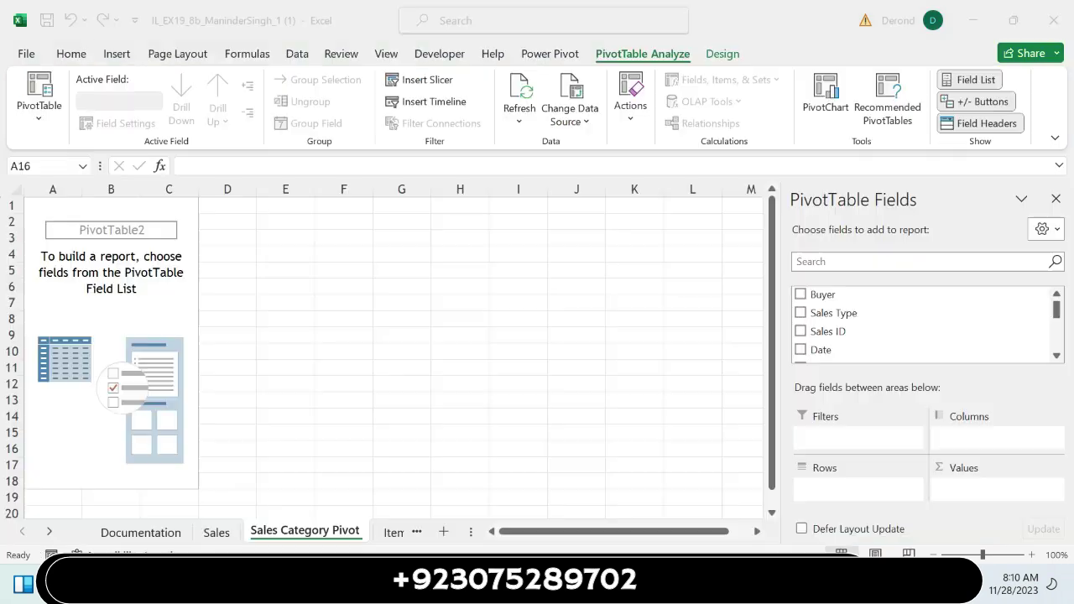
- Drag the Buyer field into the PivotTable's Rows area to list buyers B1-1 to B1-9
key(alt+Tab)
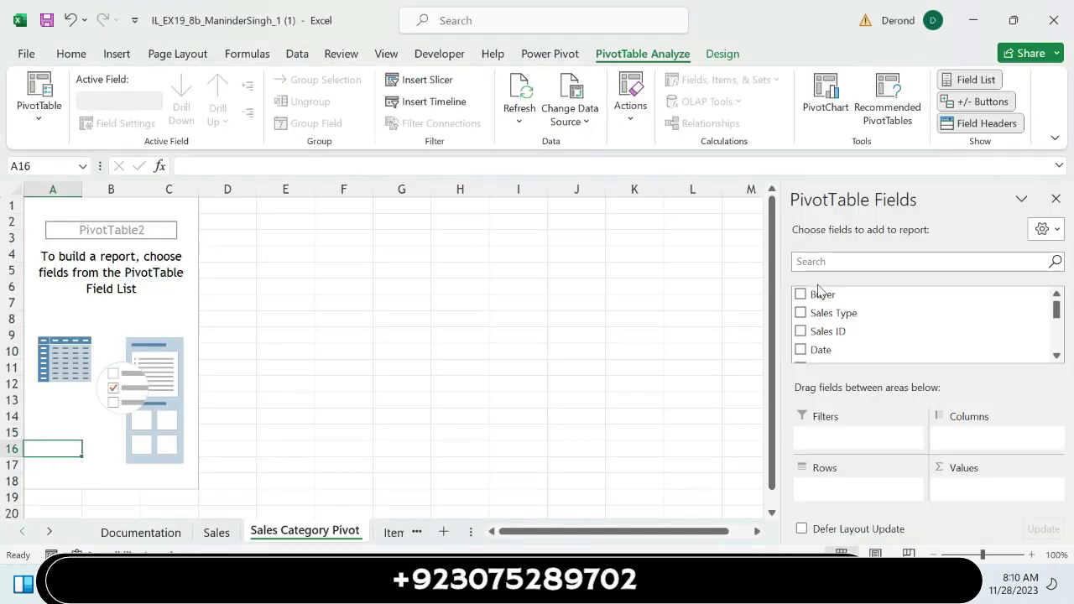
drag(816, 293, 833, 495)
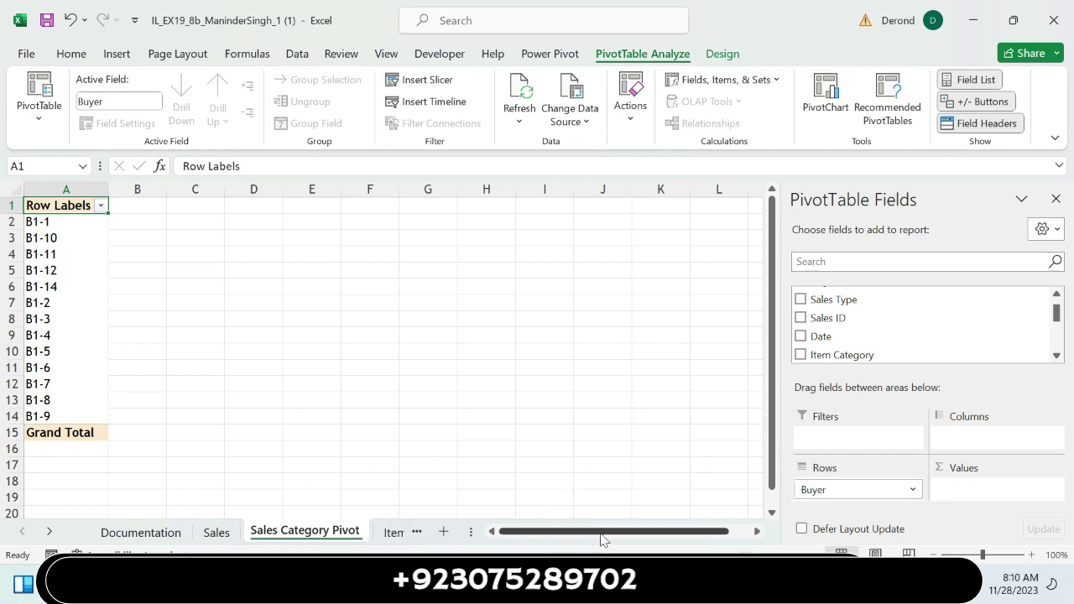
key(alt+Tab)
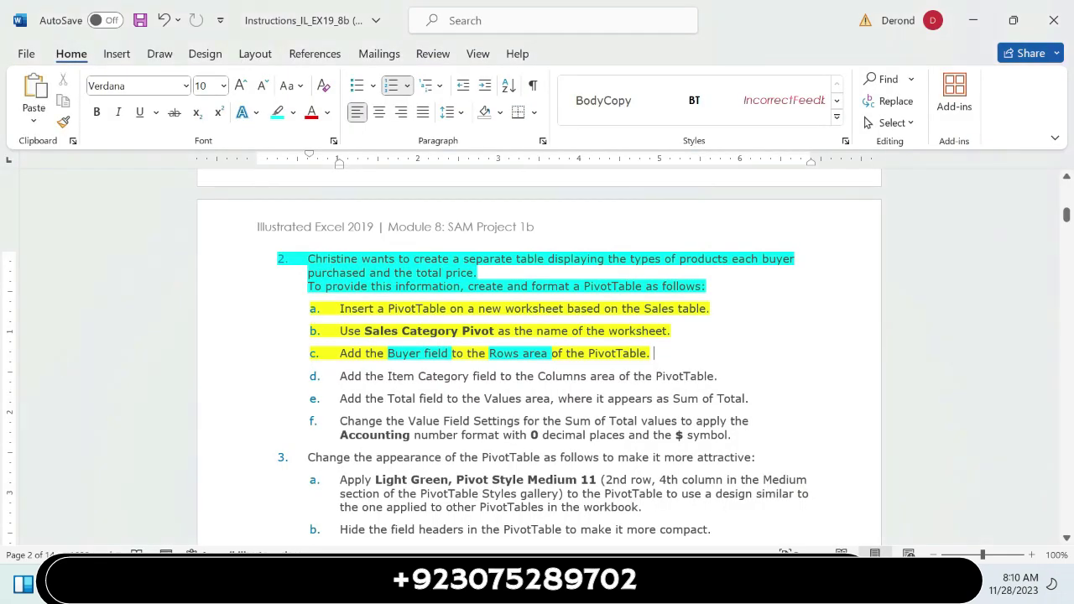
- Highlight the step d instruction line in yellow
drag(339, 376, 716, 376)
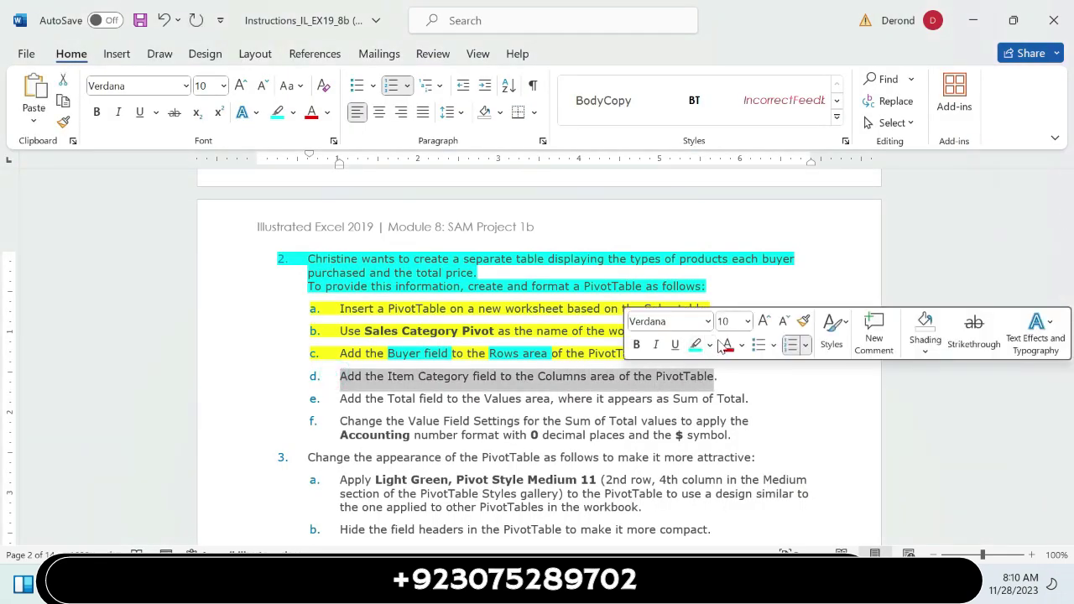
click(710, 345)
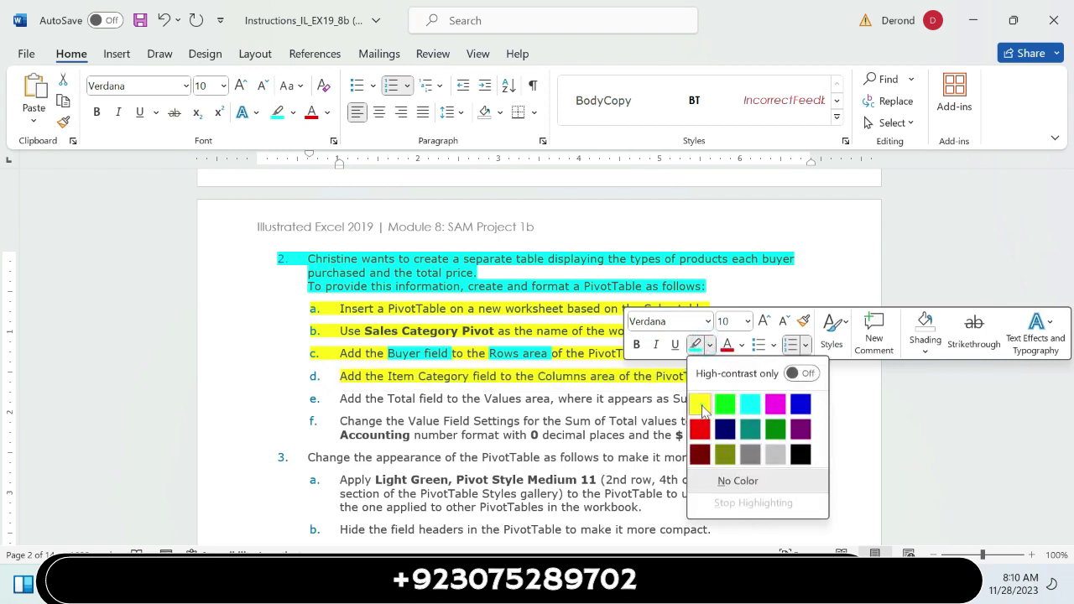
click(705, 407)
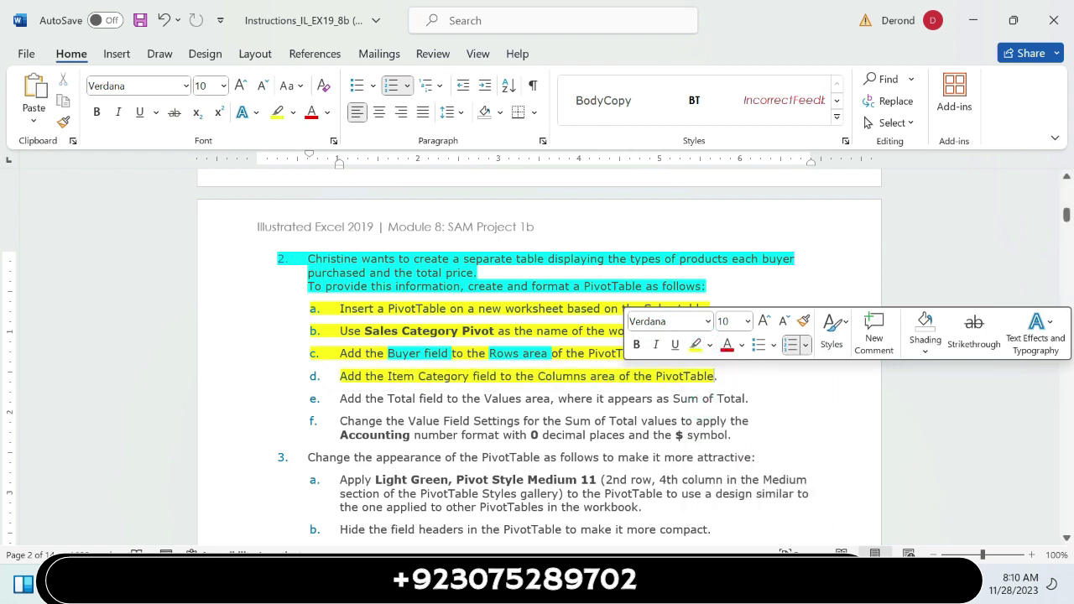
- Highlight 'Item Category' and 'Columns area' in step d turquoise
drag(388, 376, 469, 376)
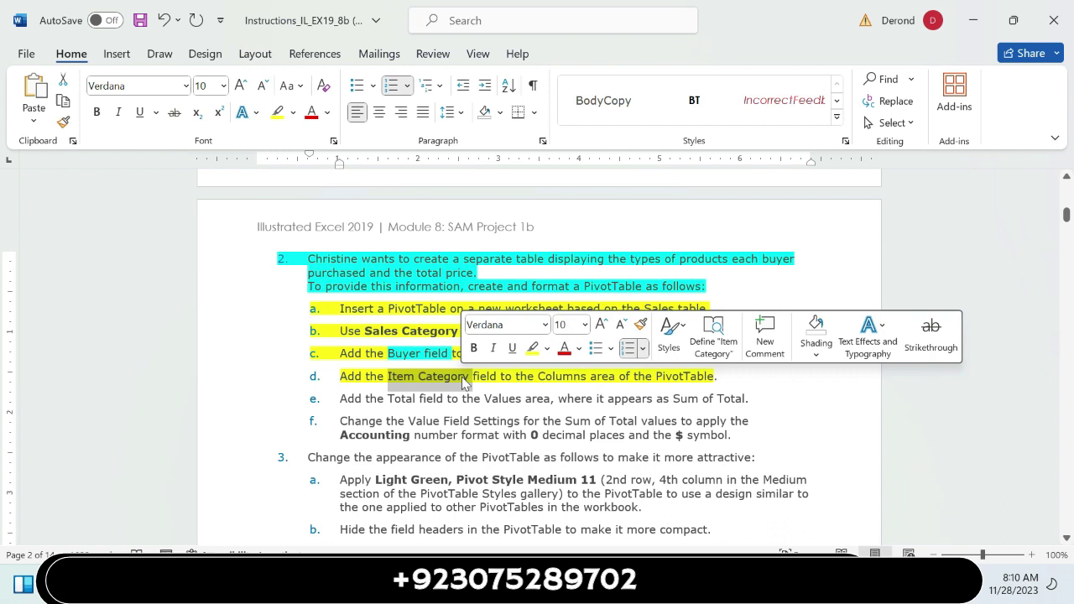
click(547, 348)
click(583, 405)
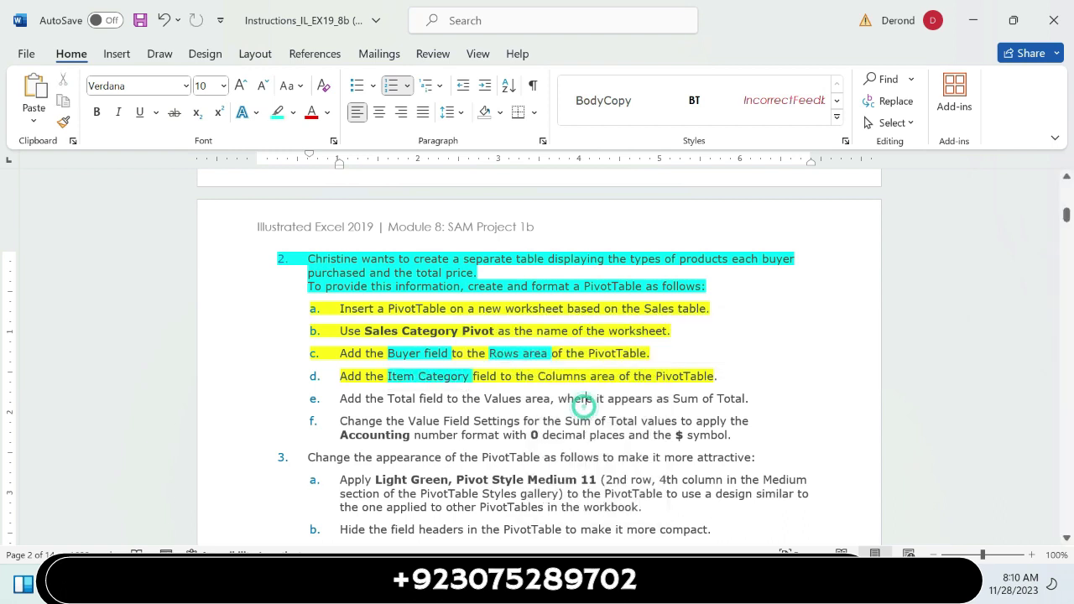
drag(538, 376, 618, 376)
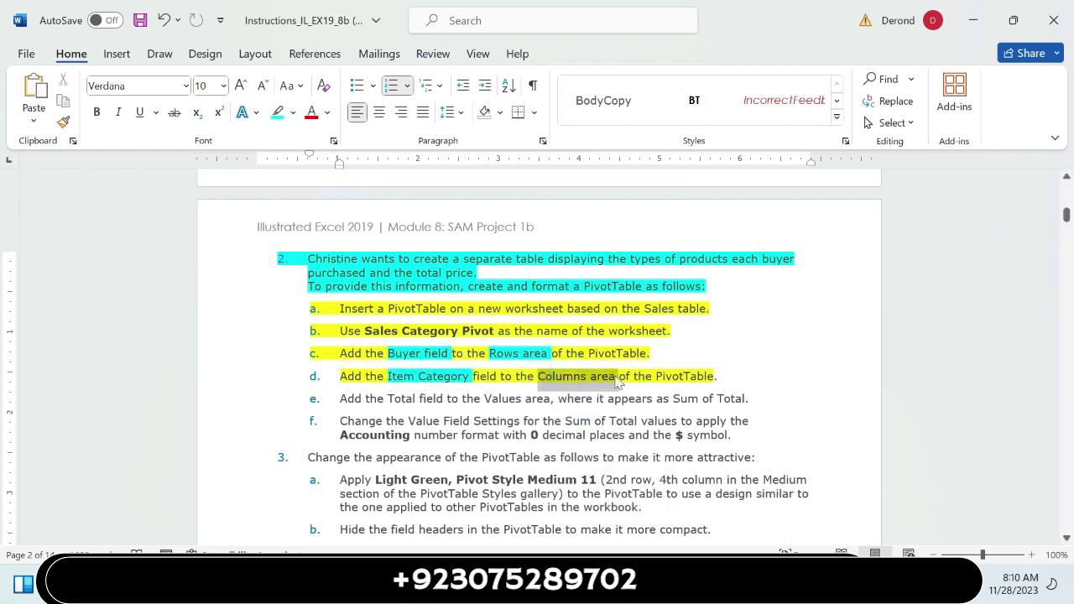
click(631, 349)
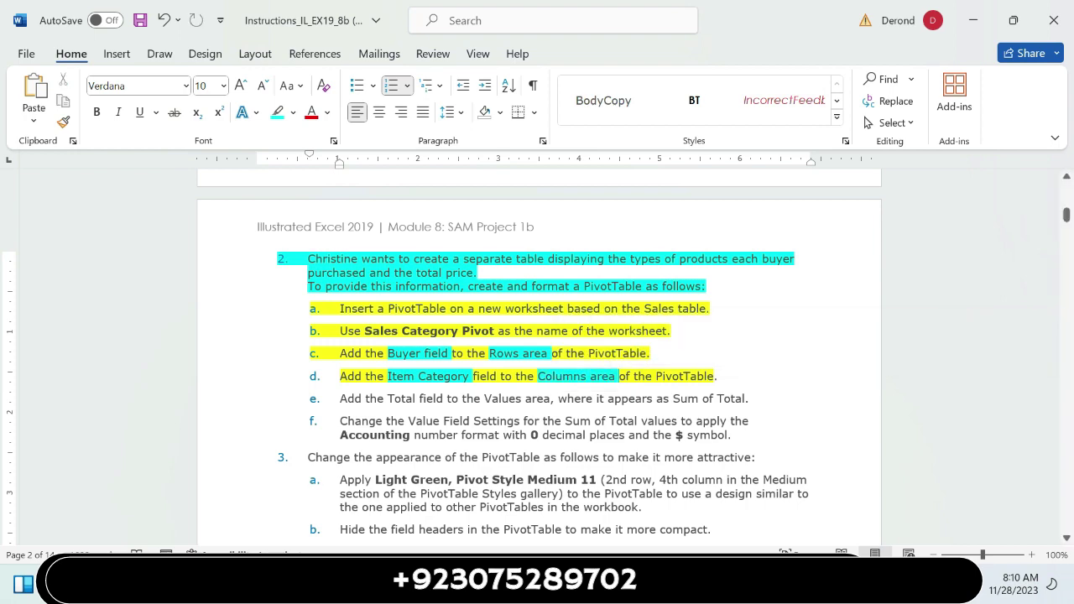
click(689, 398)
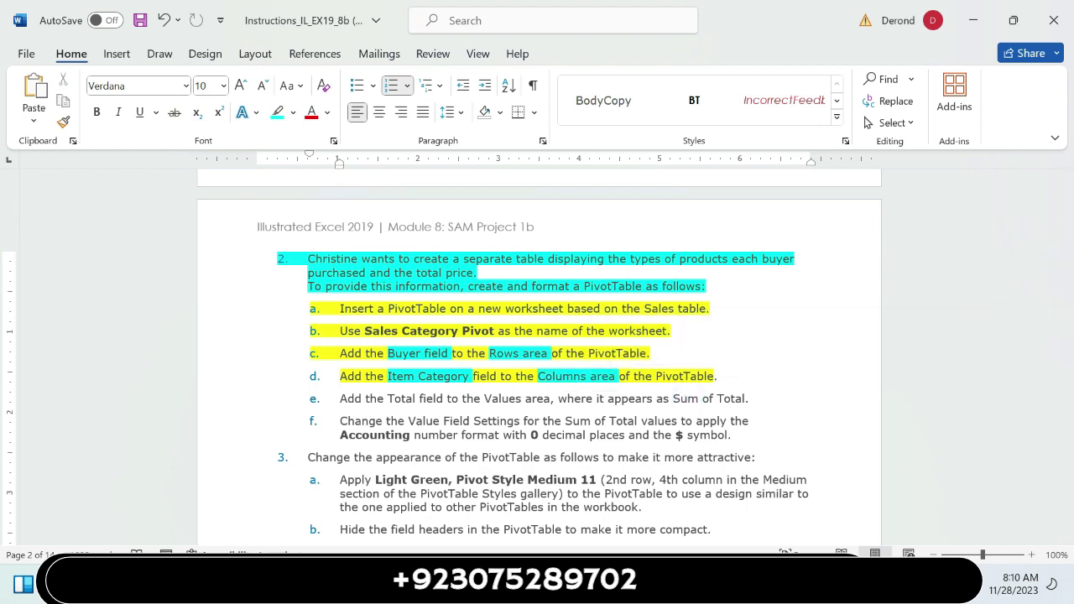
key(alt+Tab)
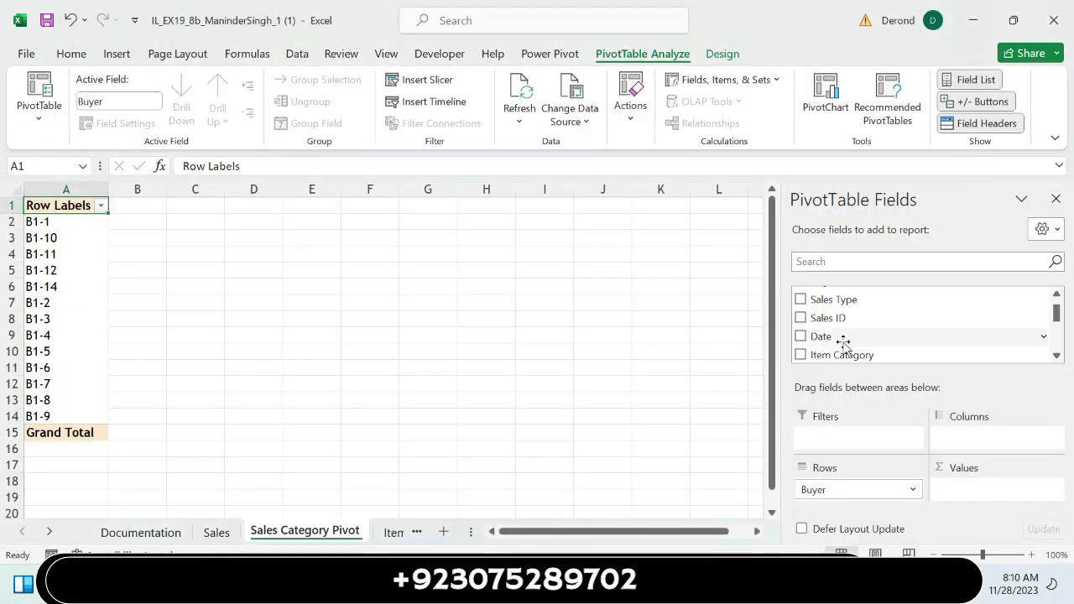
- Add Item Category to the PivotTable's Columns area, giving Toys through Technology columns
mouse_move(843, 355)
mouse_down()
mouse_move(974, 425)
mouse_move(972, 439)
mouse_up()
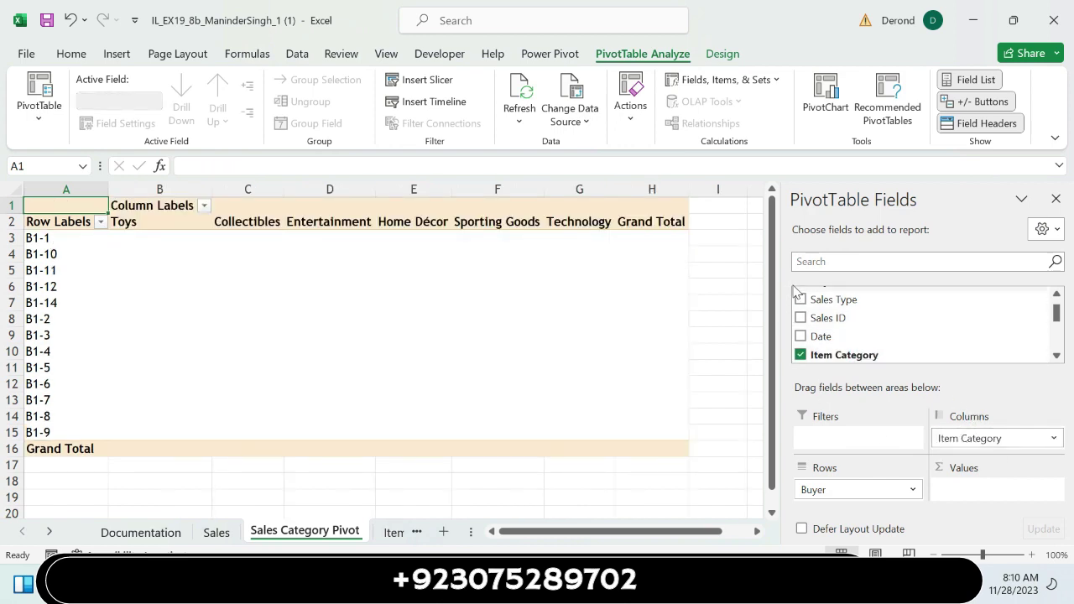
click(773, 270)
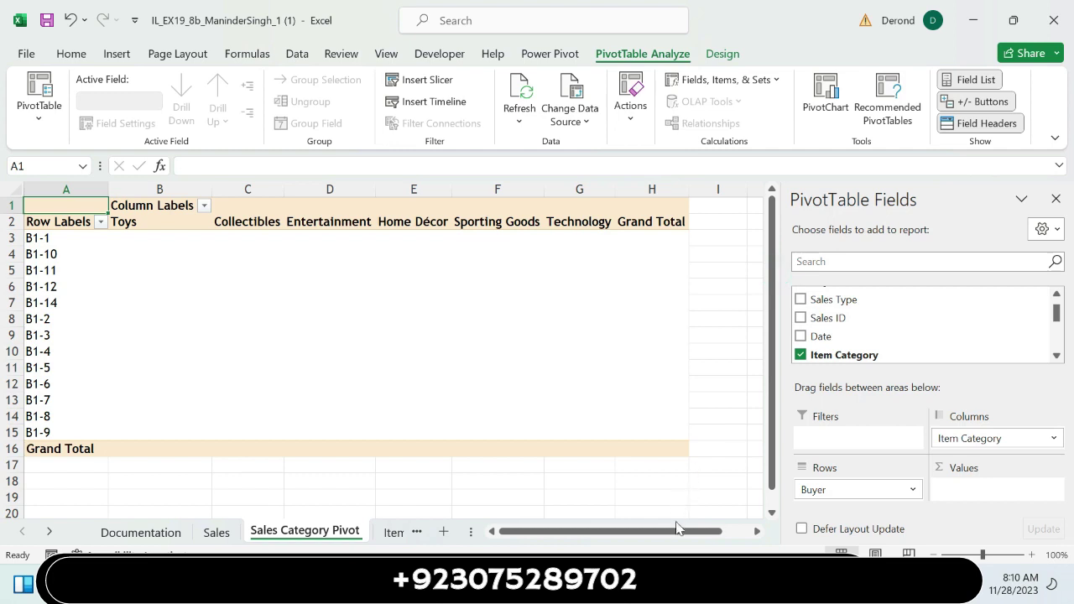
drag(680, 531, 620, 548)
- Highlight the step e instruction line in yellow
key(alt+Tab)
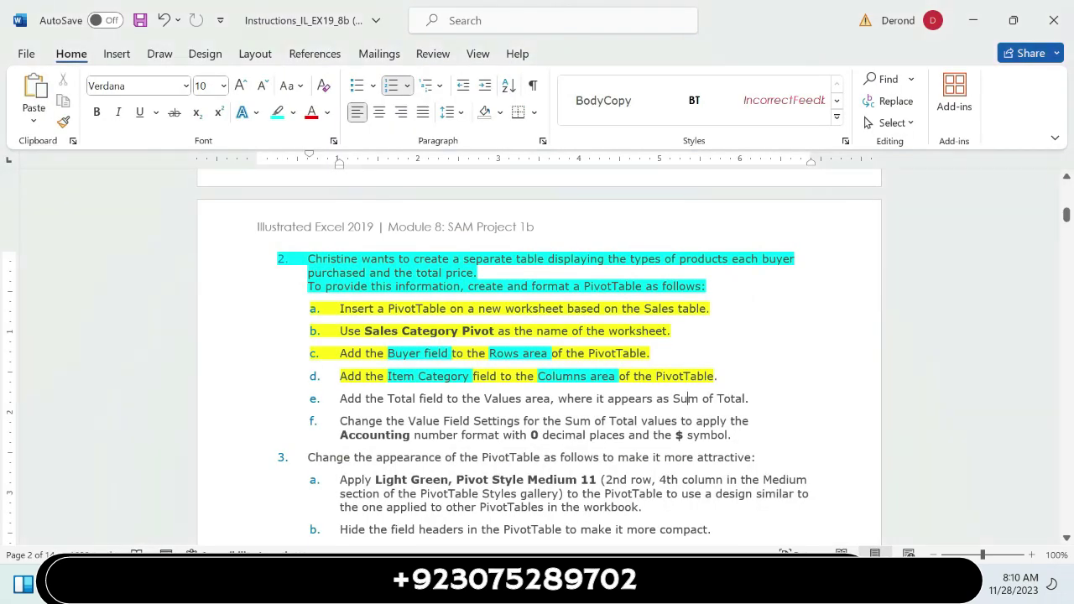
drag(339, 399, 776, 408)
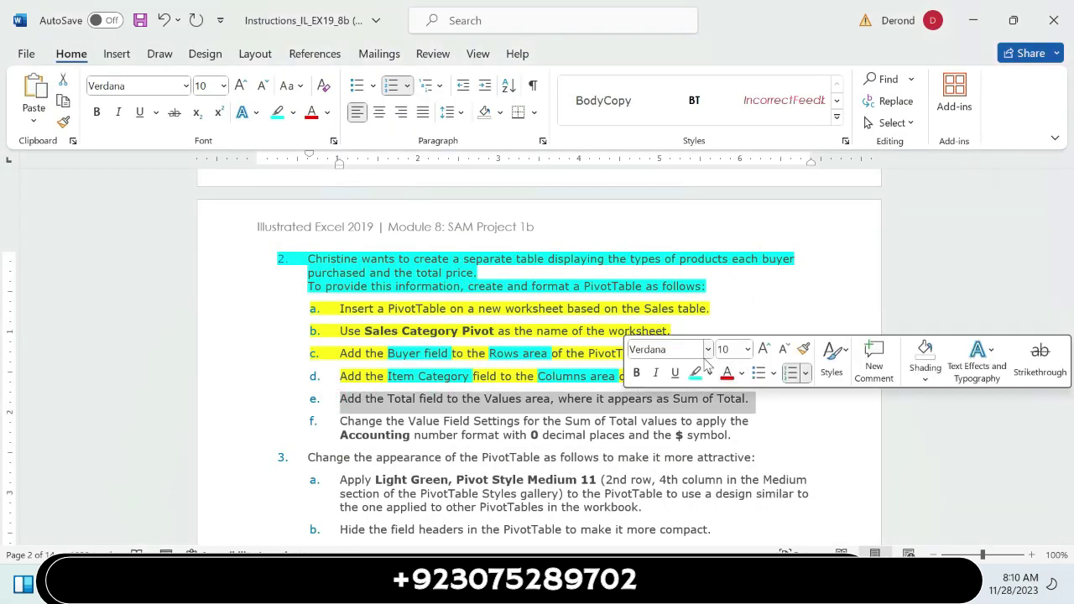
click(710, 372)
click(700, 432)
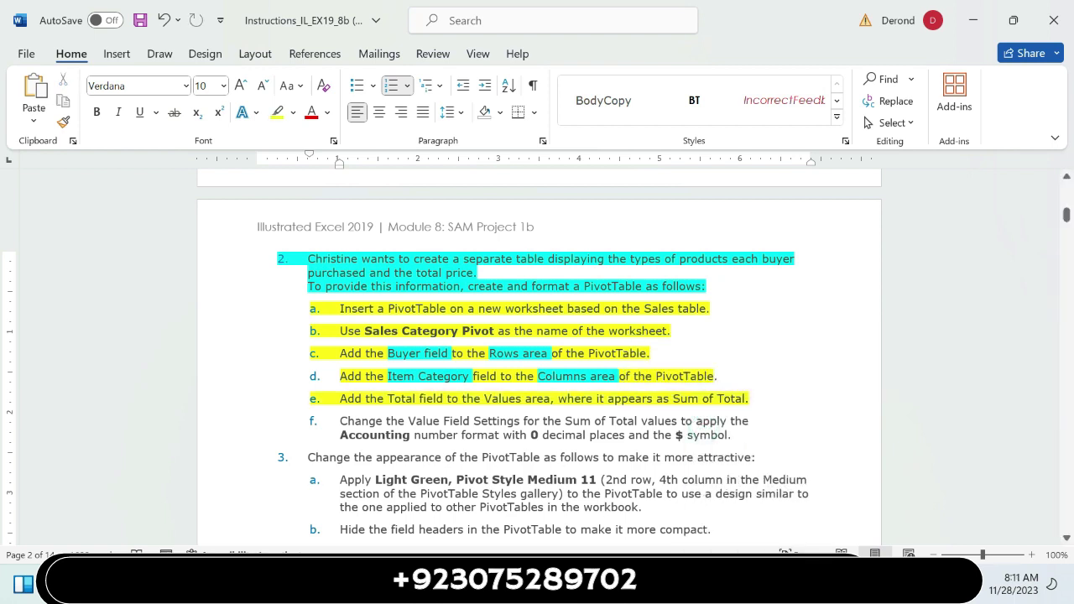
- Highlight 'Total field to' and 'Values area' in step e turquoise
drag(388, 399, 447, 399)
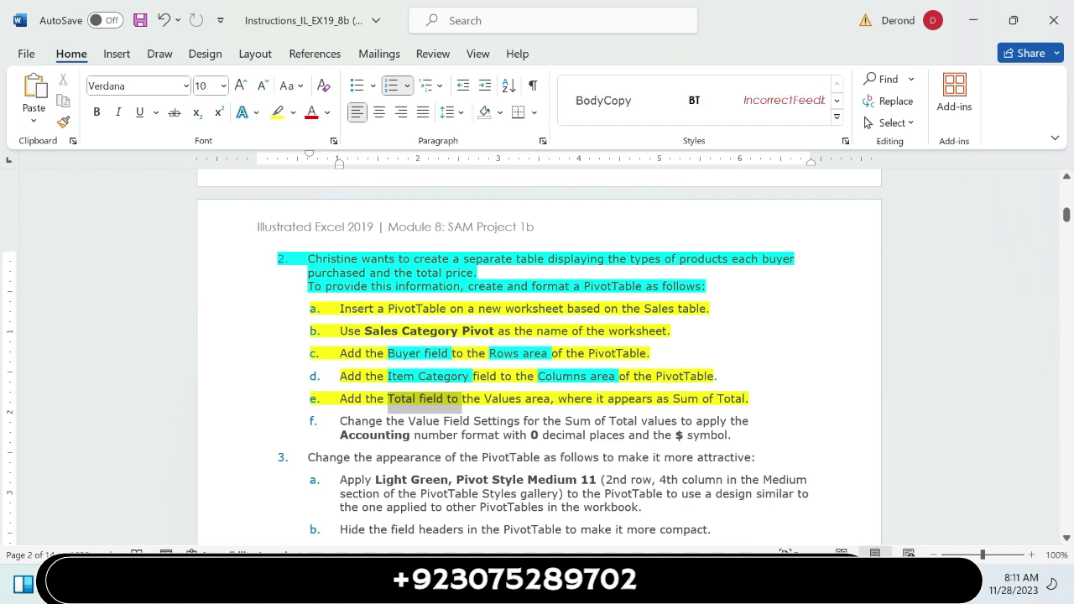
drag(446, 400, 458, 399)
click(537, 378)
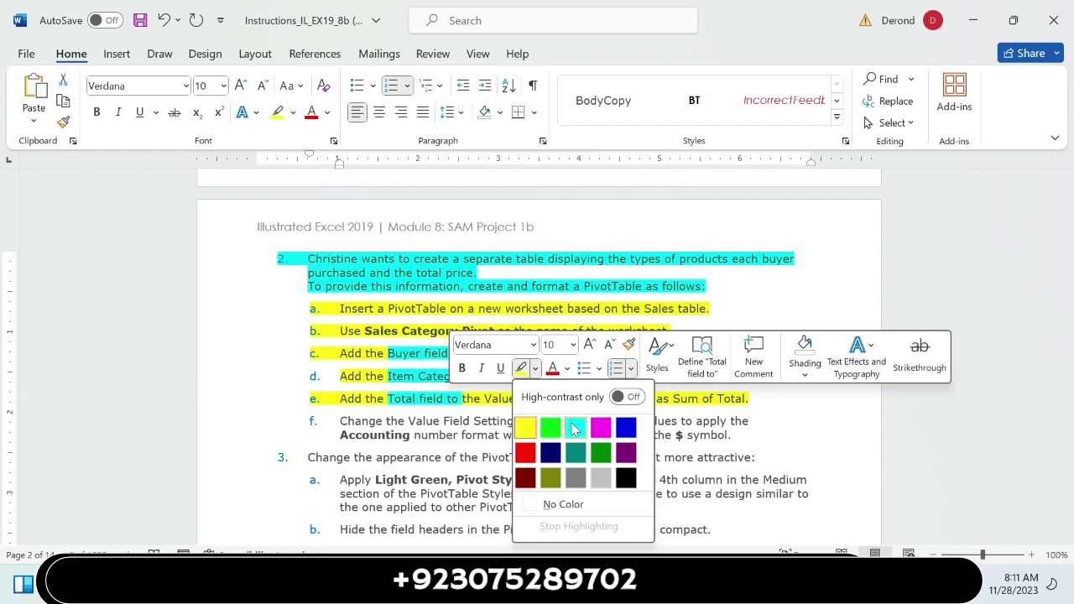
click(575, 429)
click(532, 433)
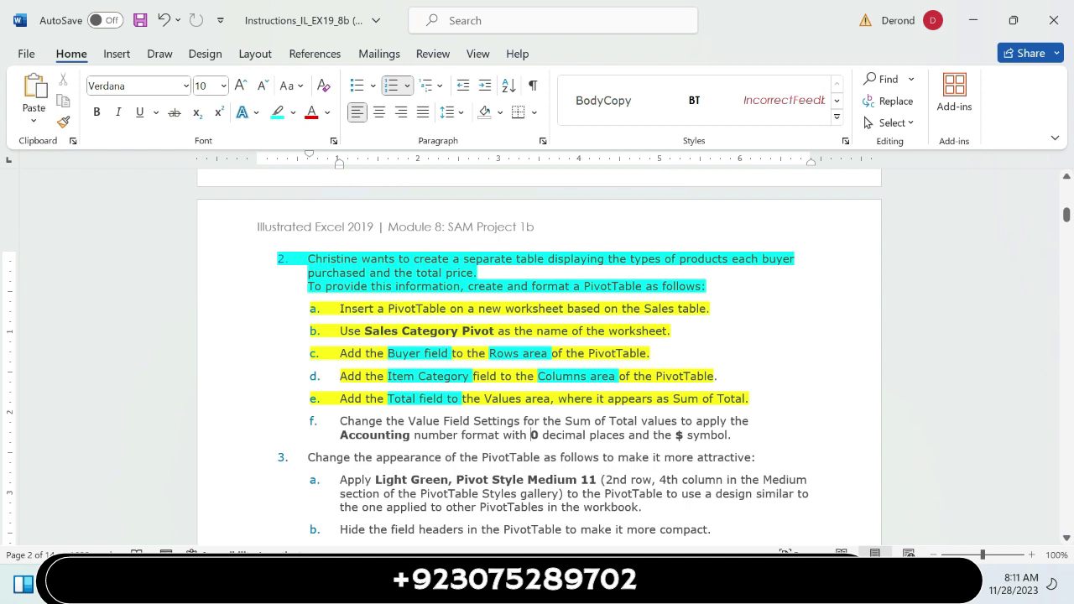
drag(484, 399, 550, 399)
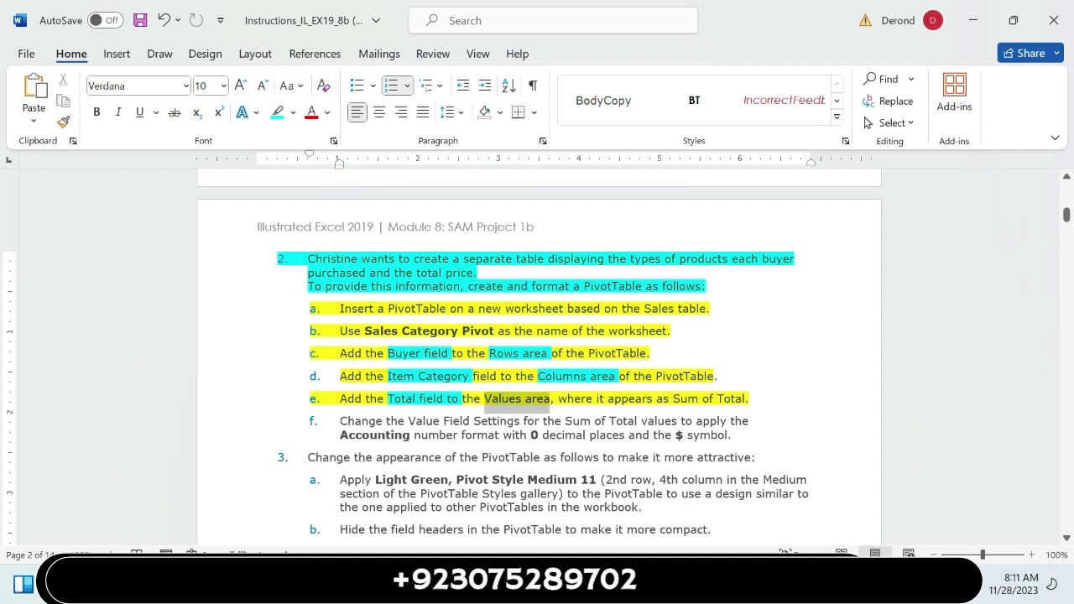
click(619, 371)
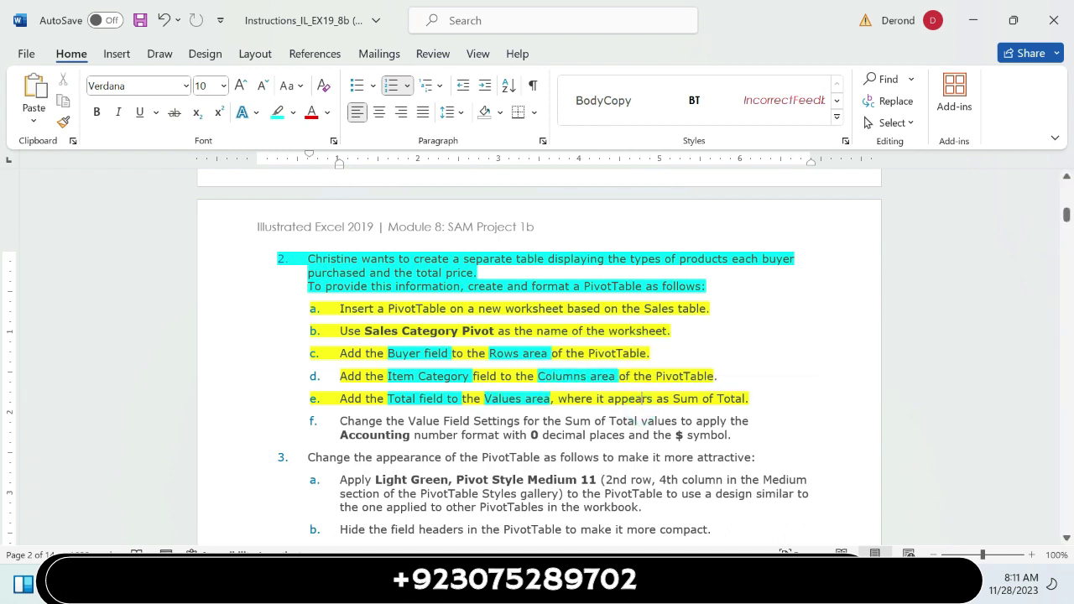
mouse_move(779, 587)
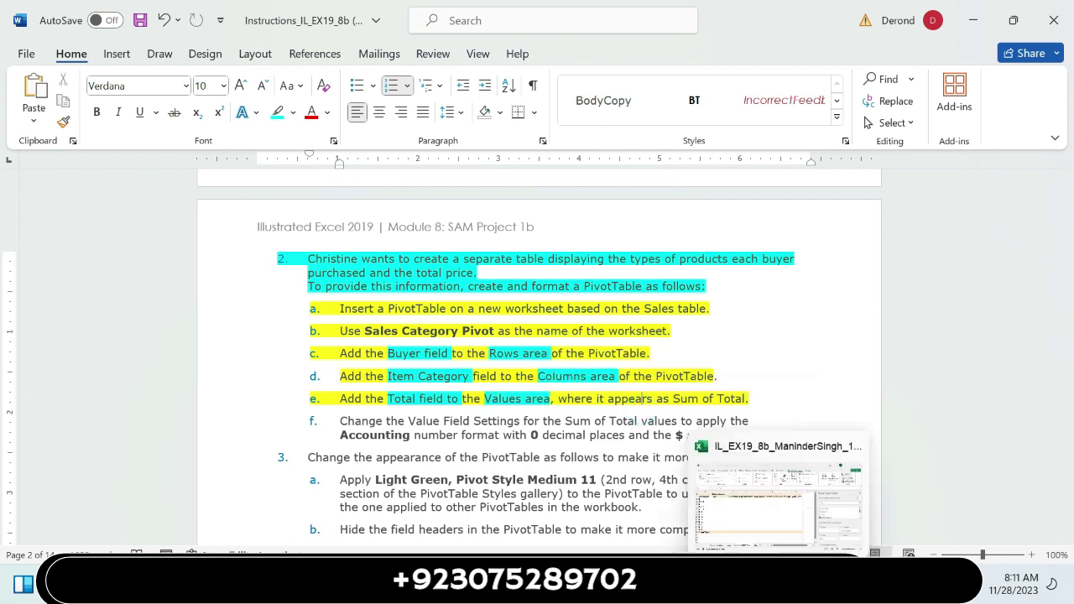
click(779, 496)
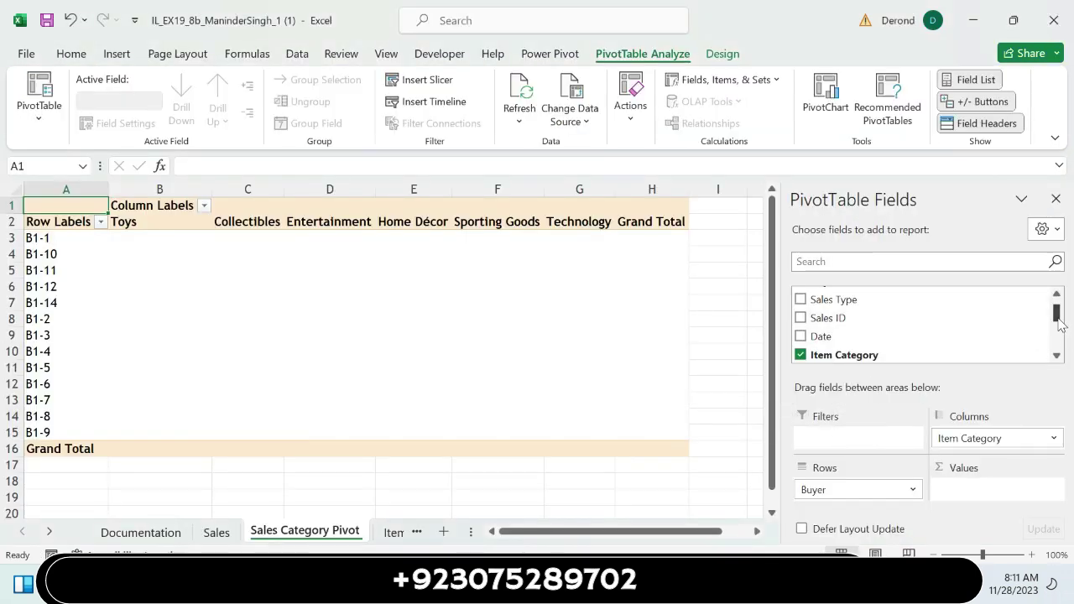
- Add the Total field to the Values area, showing Sum of Total with grand total 4382.195
drag(1060, 324, 1060, 356)
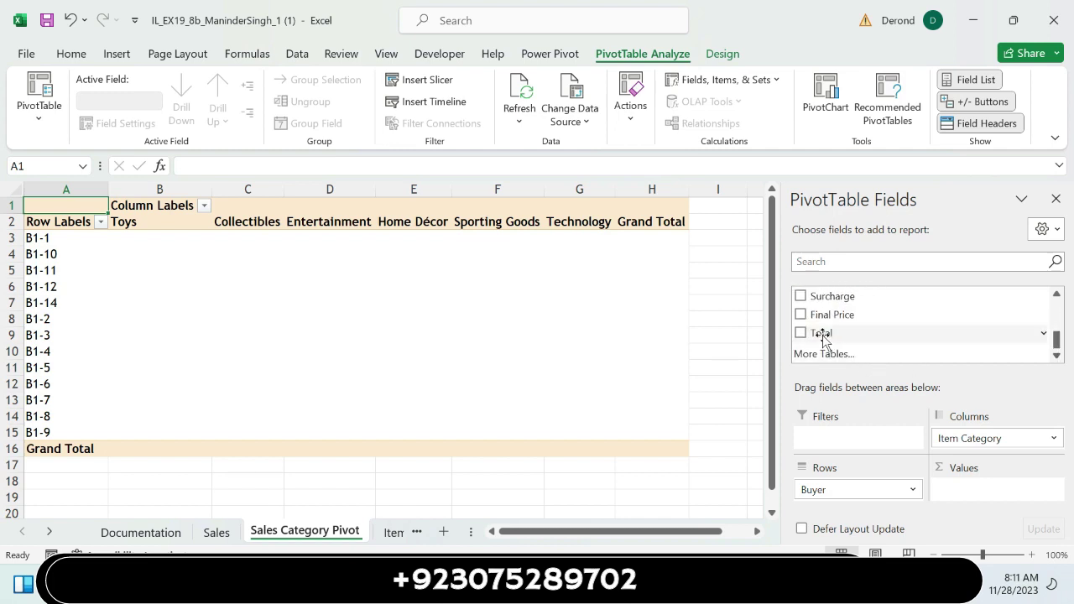
mouse_move(824, 336)
mouse_down()
mouse_move(925, 413)
mouse_move(981, 497)
mouse_up()
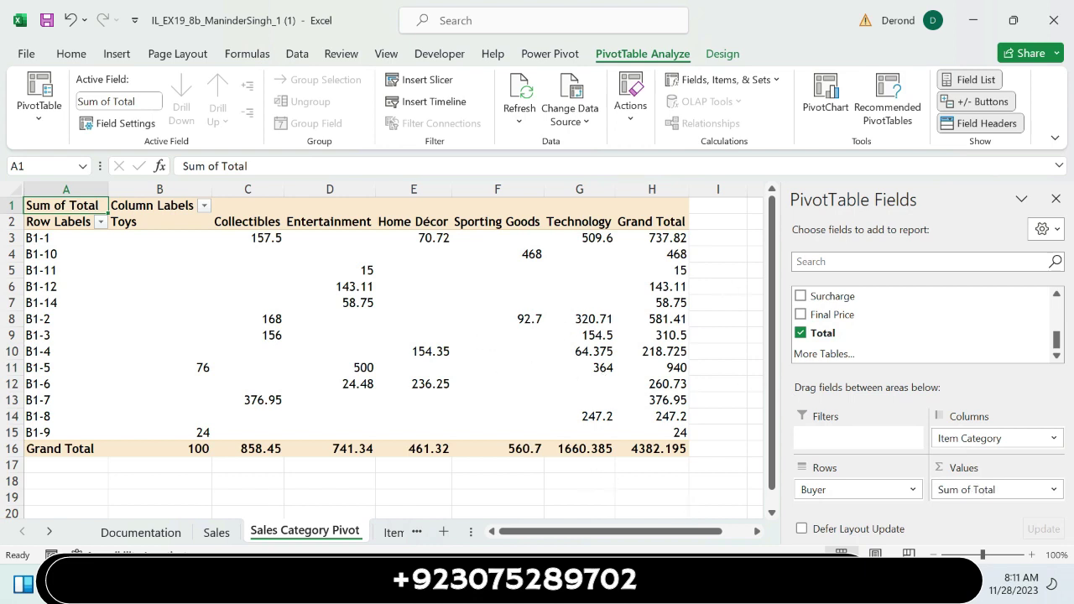
key(alt+Tab)
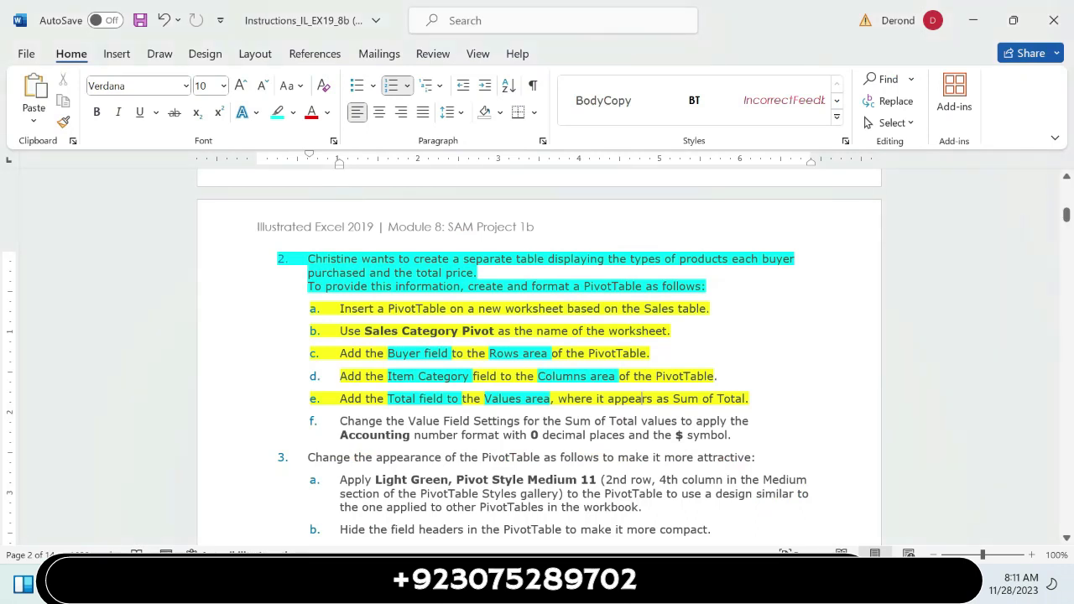
- Highlight sub-step f's Value Field Settings instruction in yellow
drag(338, 421, 736, 436)
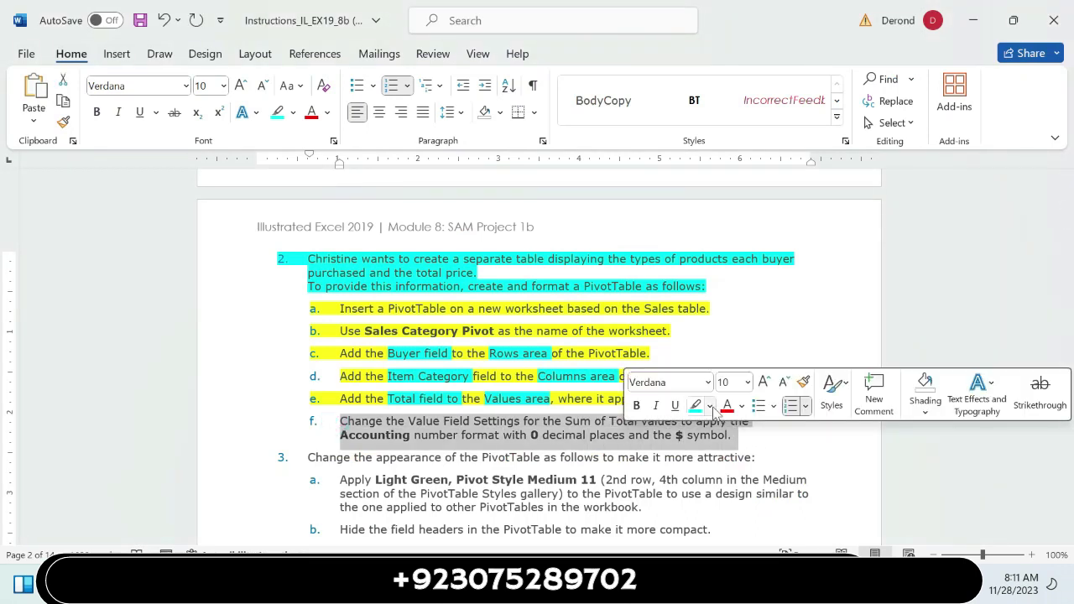
click(709, 407)
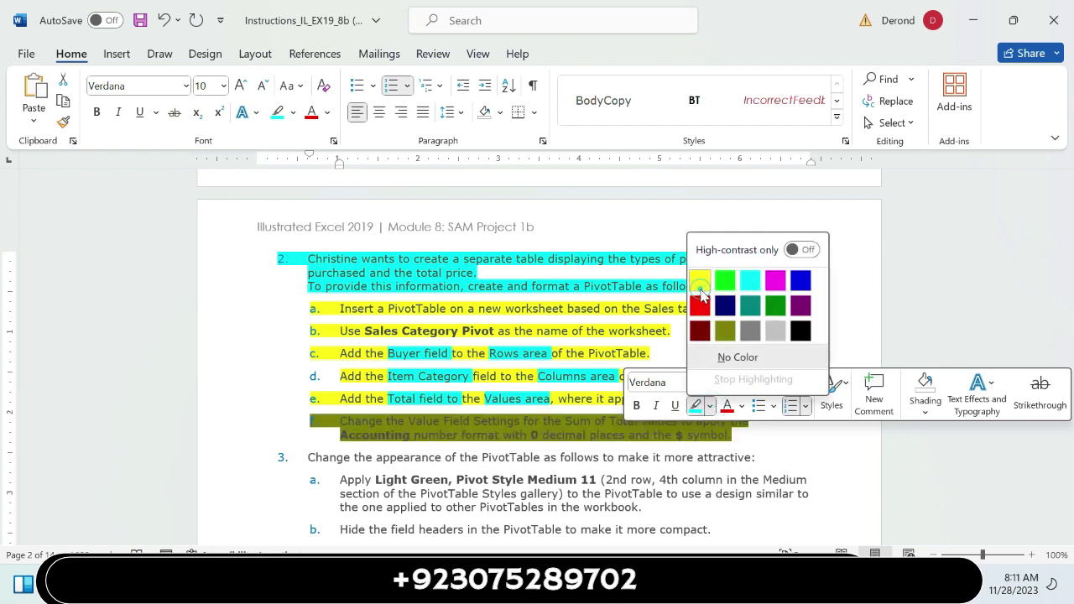
click(701, 282)
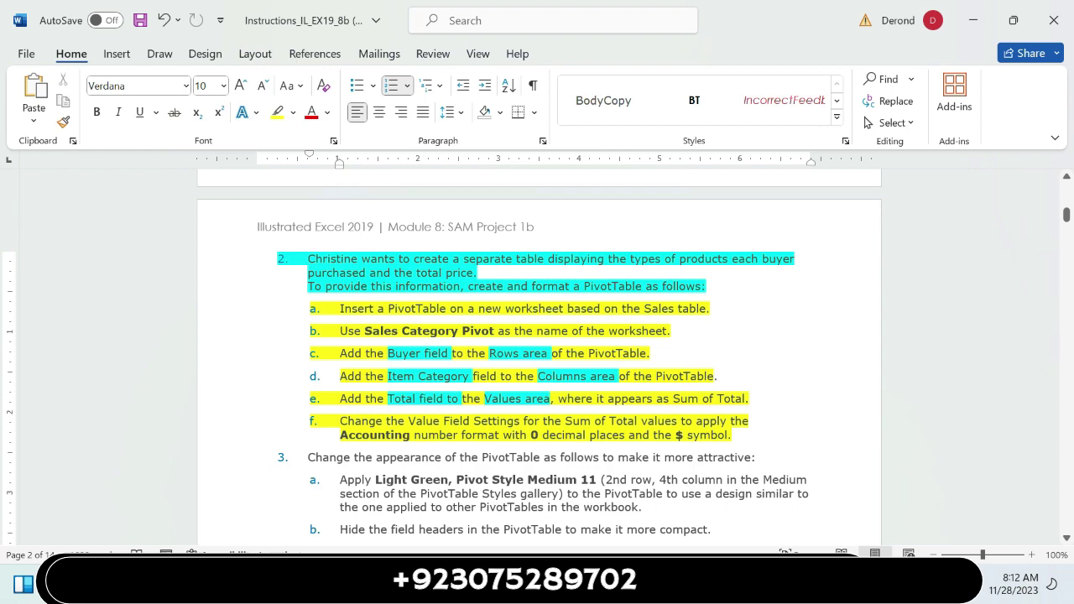
key(alt+Tab)
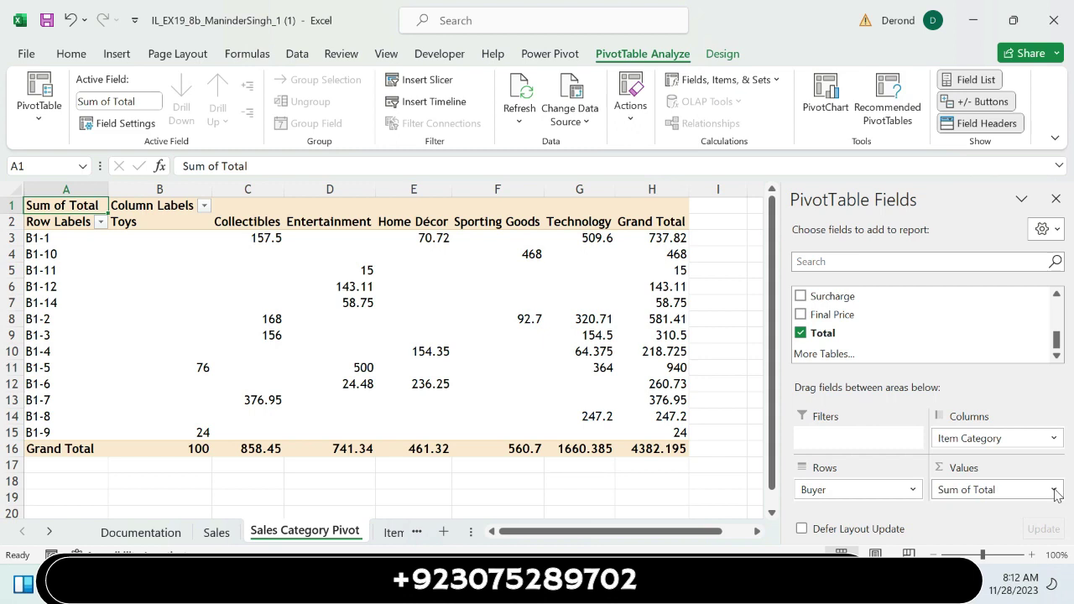
- Open the Sum of Total field's Value Field Settings and go to its Number Format dialog
click(1055, 491)
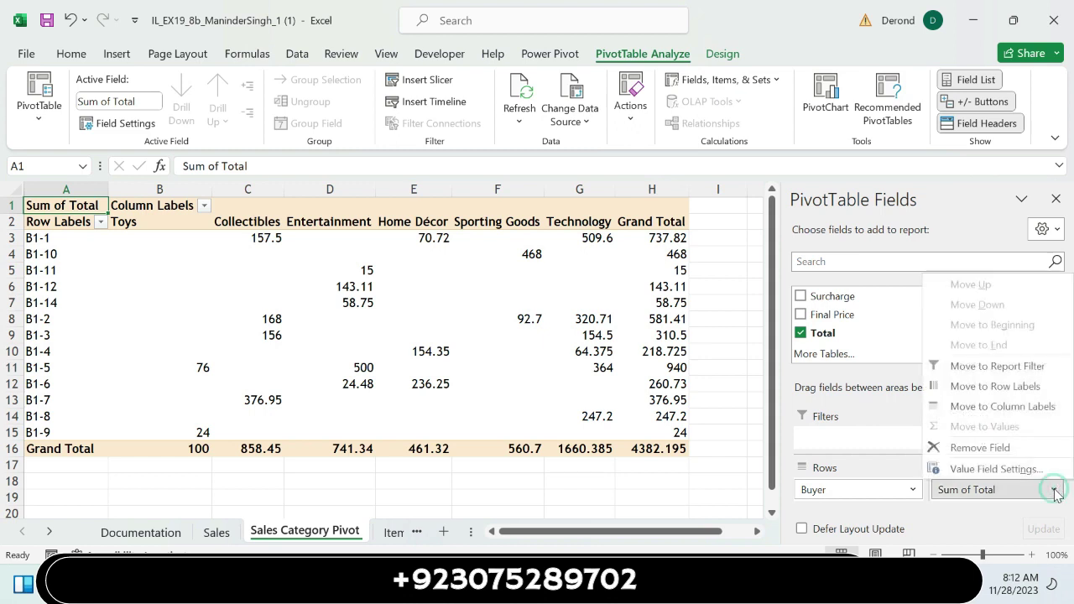
click(1043, 469)
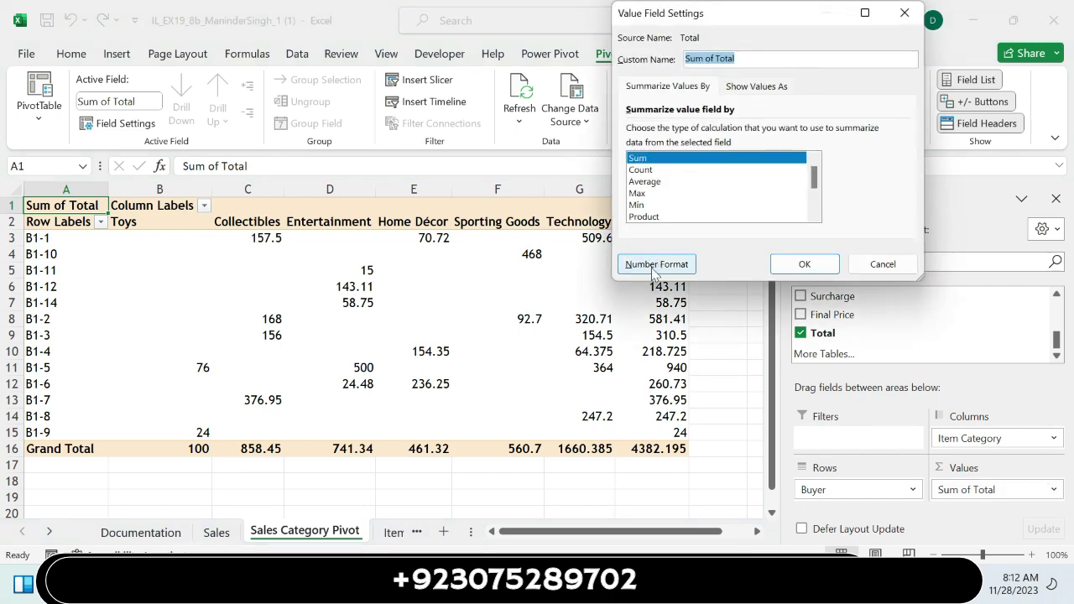
key(alt+Tab)
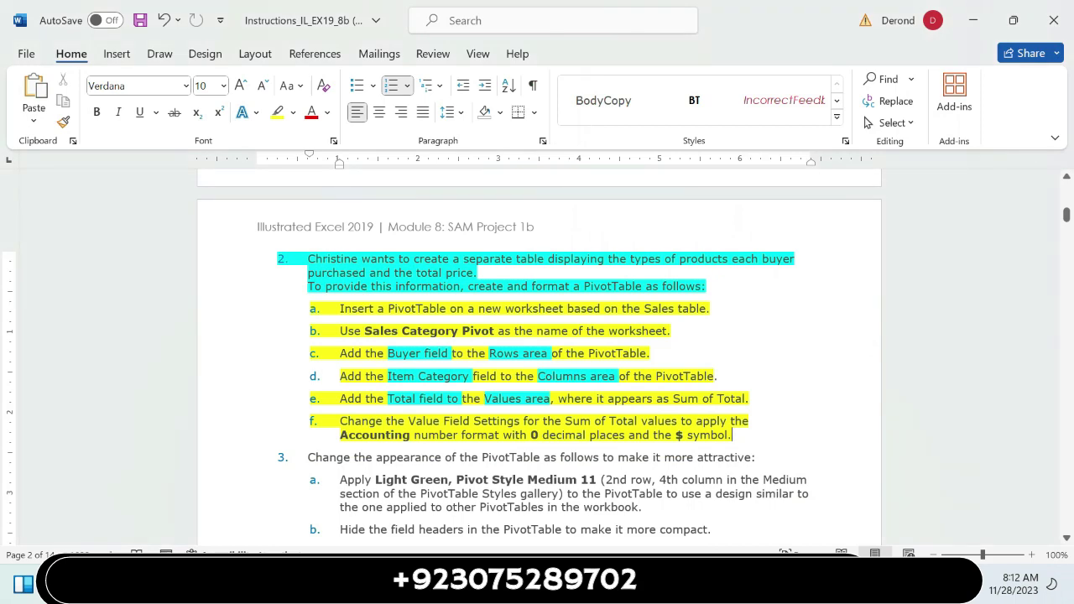
key(alt+Tab)
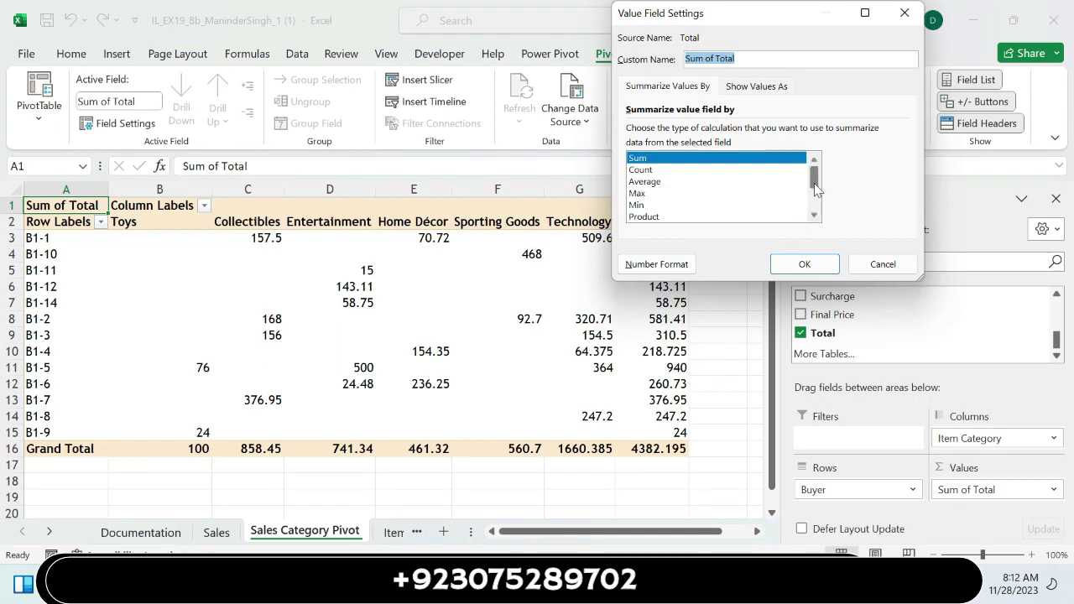
drag(816, 186, 819, 202)
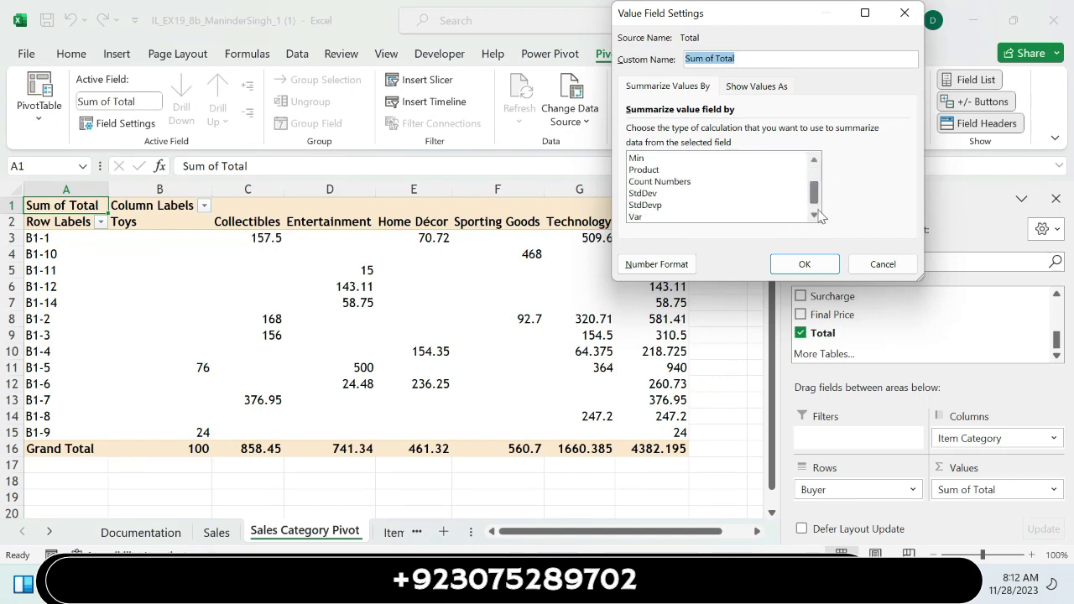
click(818, 217)
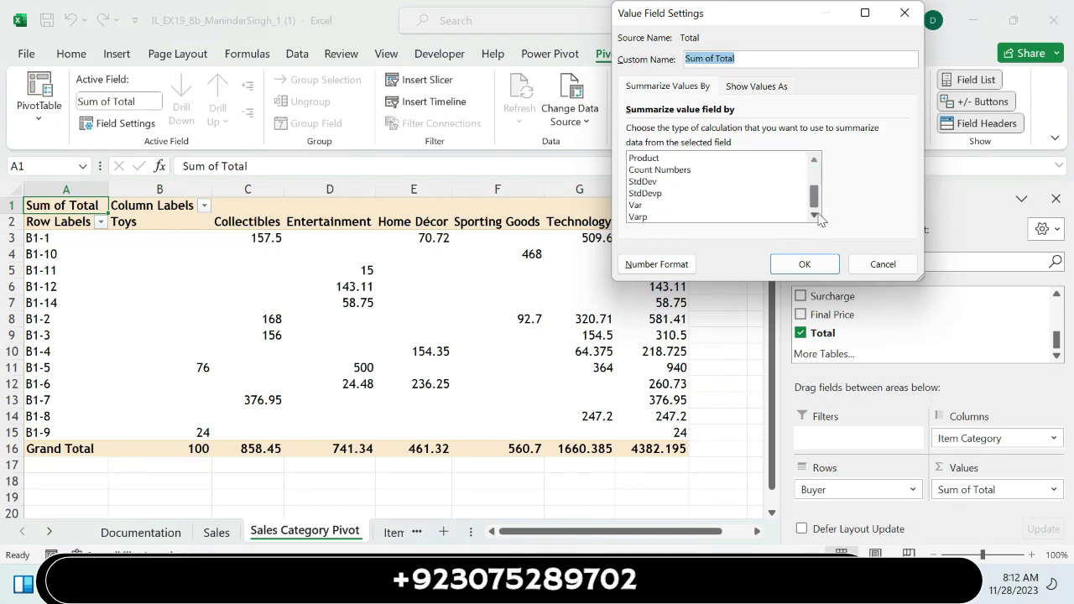
click(813, 159)
click(813, 159)
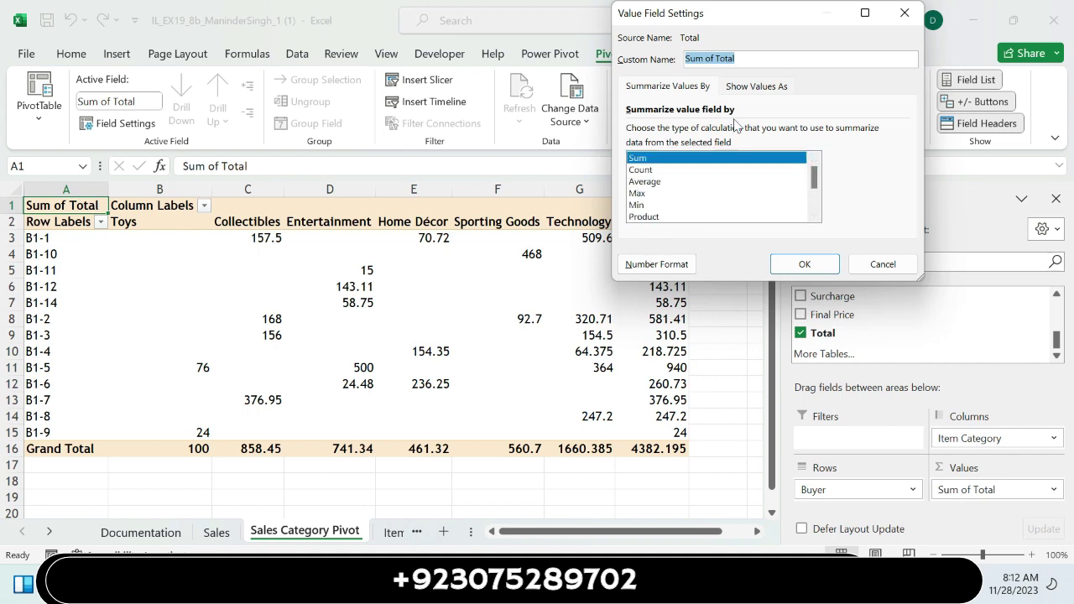
click(759, 88)
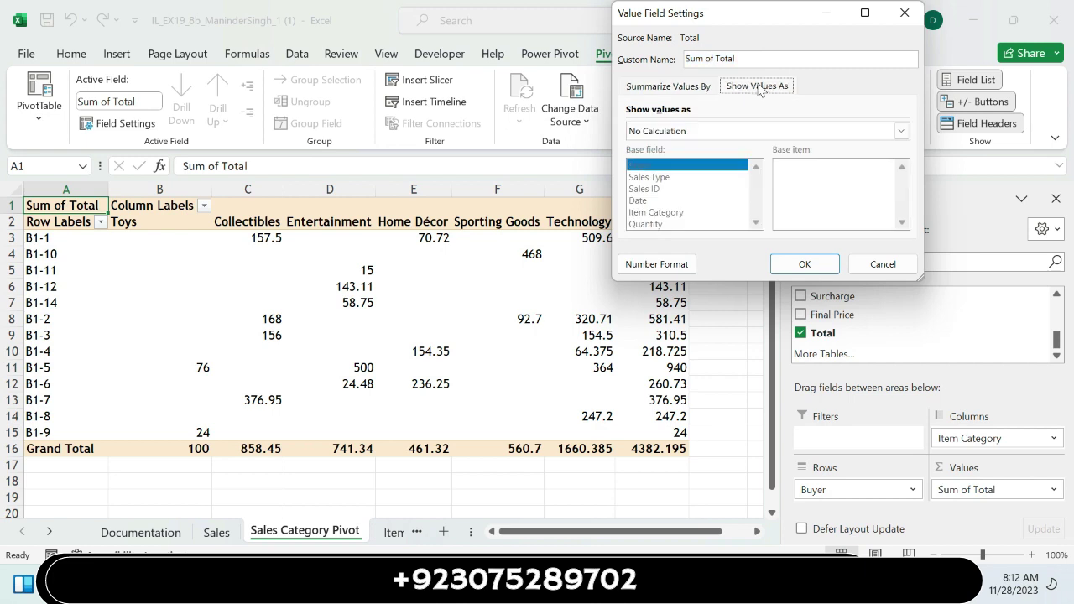
click(692, 87)
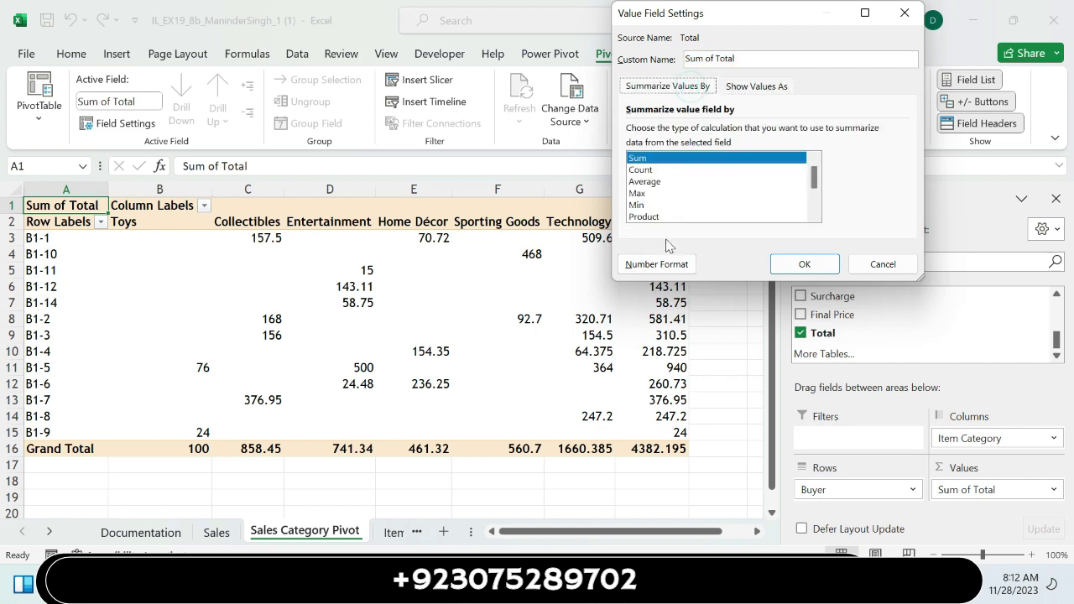
click(663, 265)
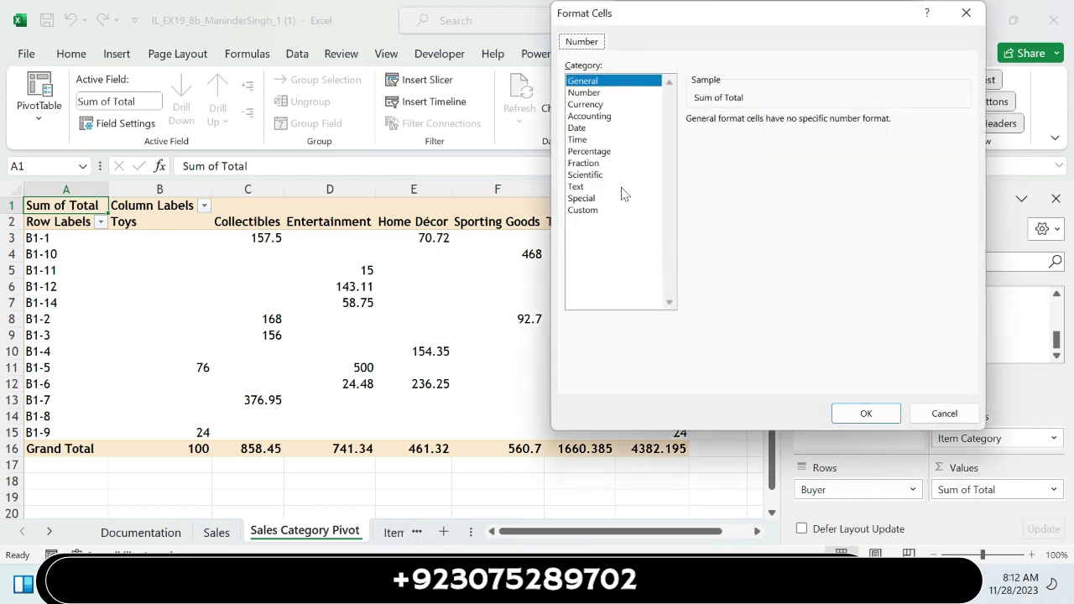
- Choose Accounting format with the $ symbol and 0 decimal places
click(599, 116)
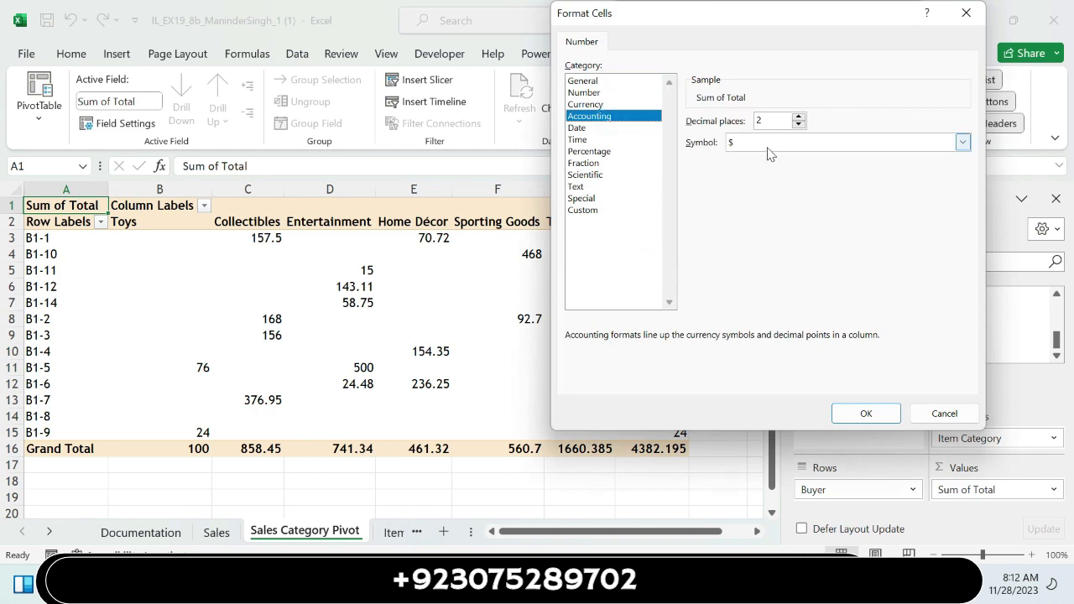
click(963, 142)
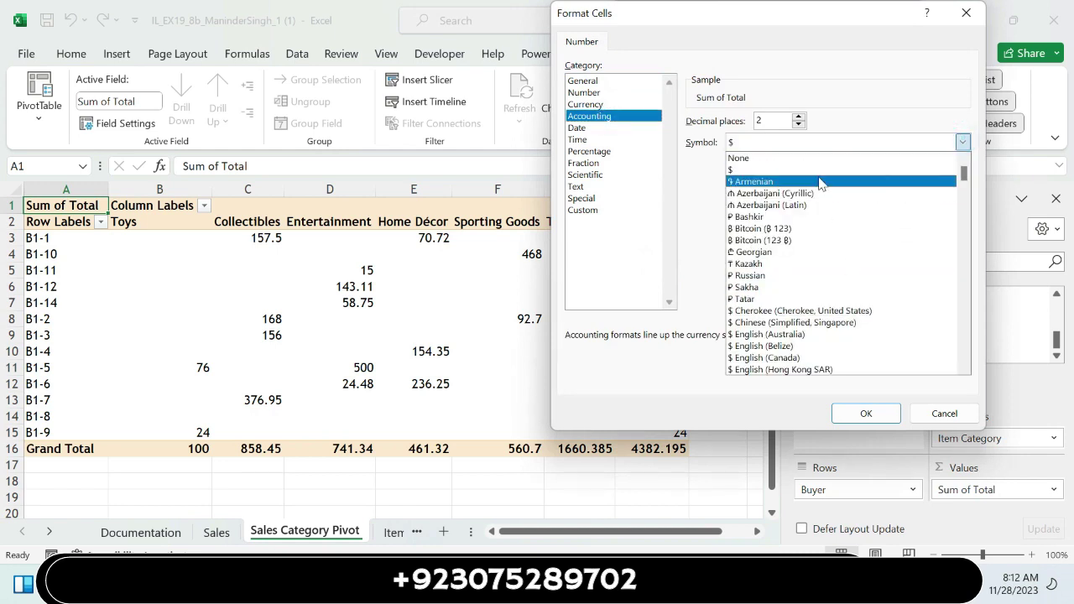
click(781, 170)
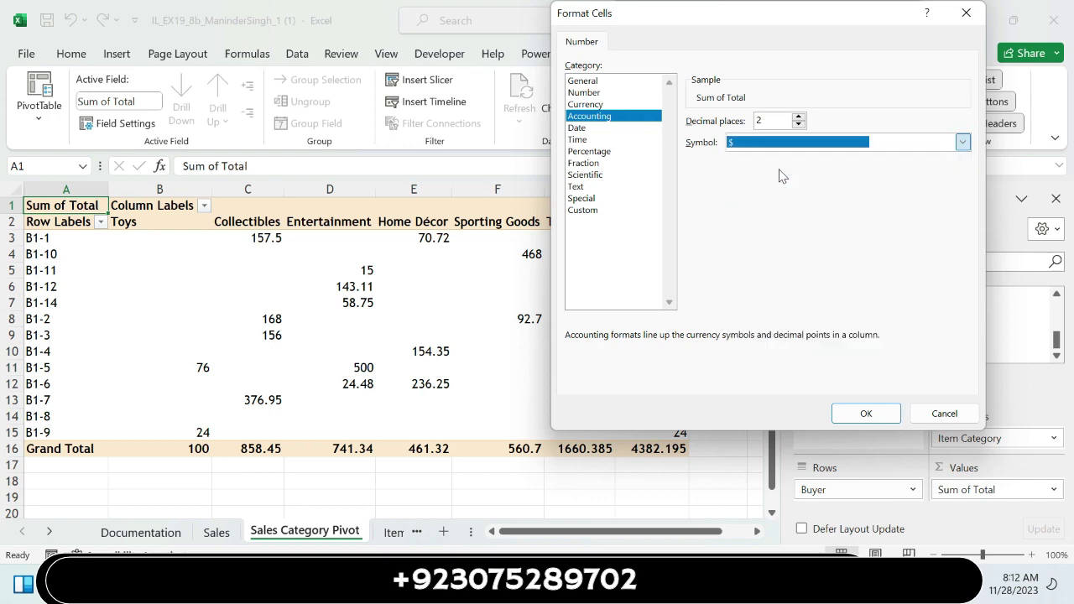
click(799, 124)
click(799, 124)
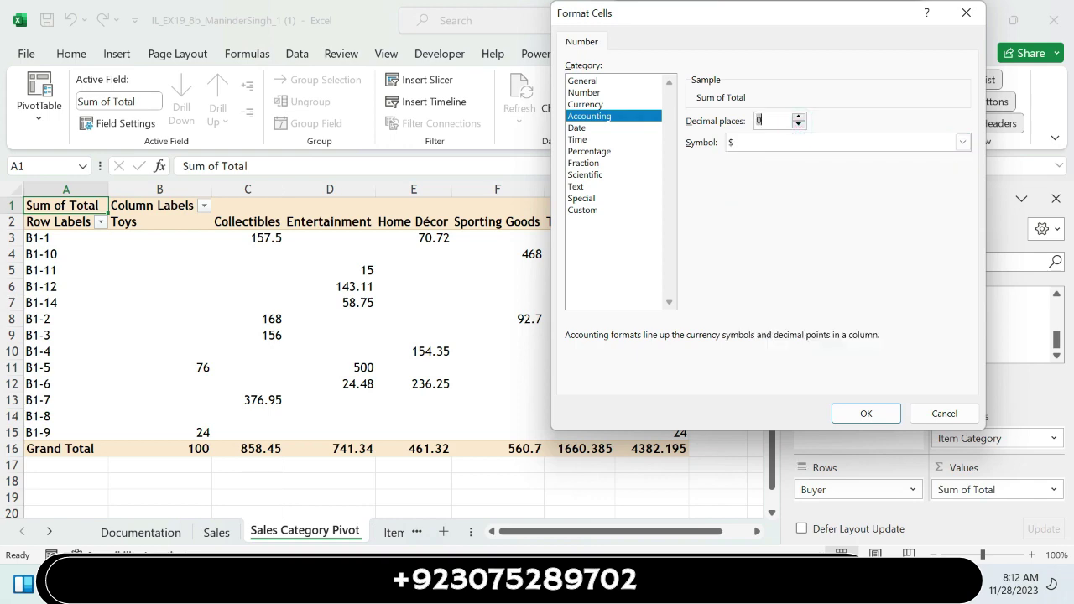
key(alt+Tab)
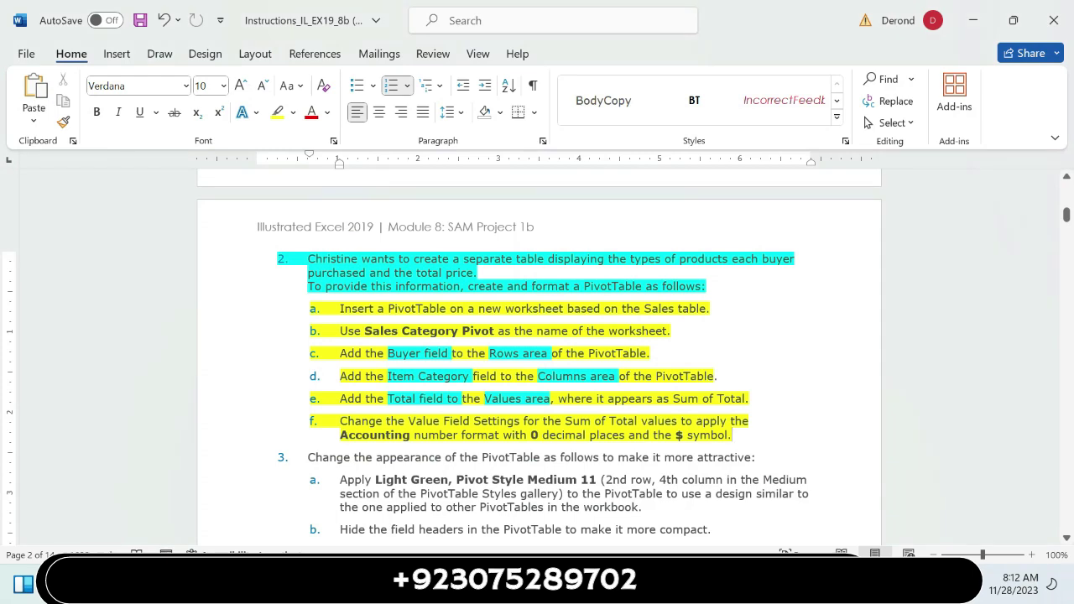
key(alt+Tab)
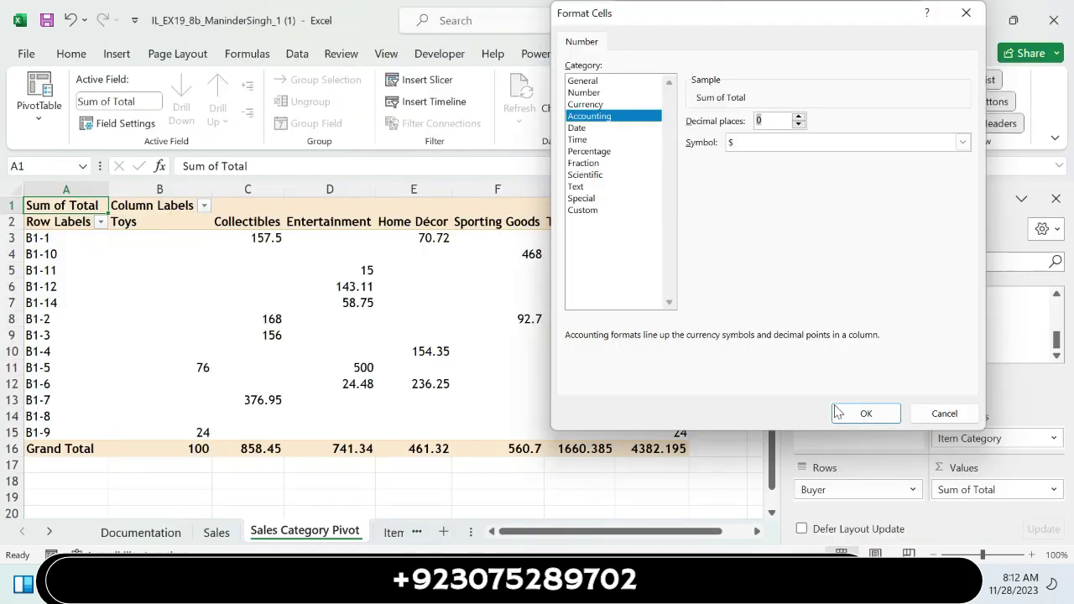
- Confirm both dialogs so Sum of Total shows Accounting values, then return to Word
click(838, 411)
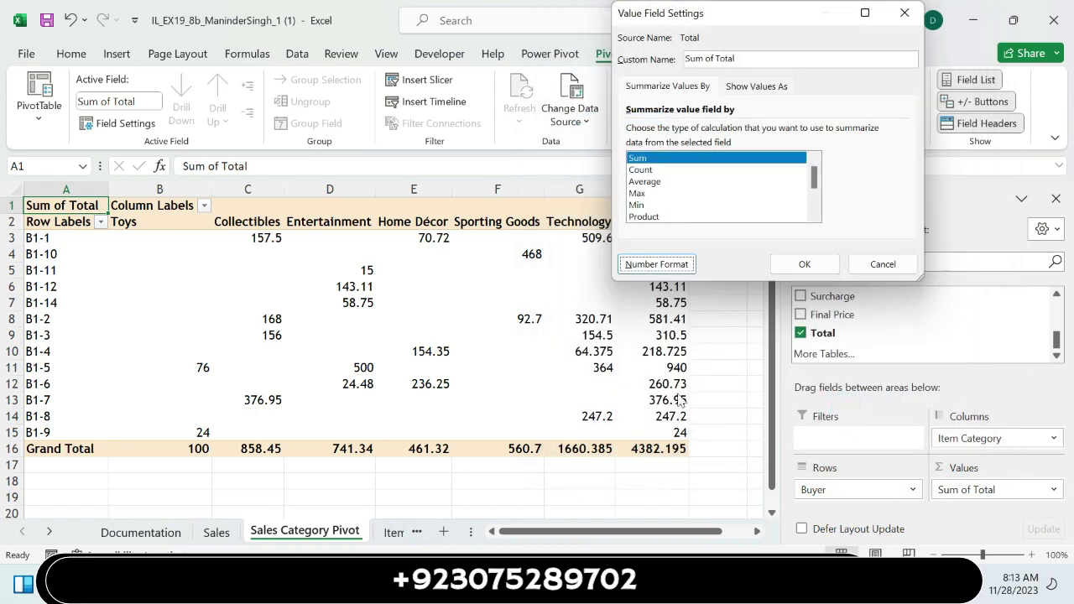
click(806, 266)
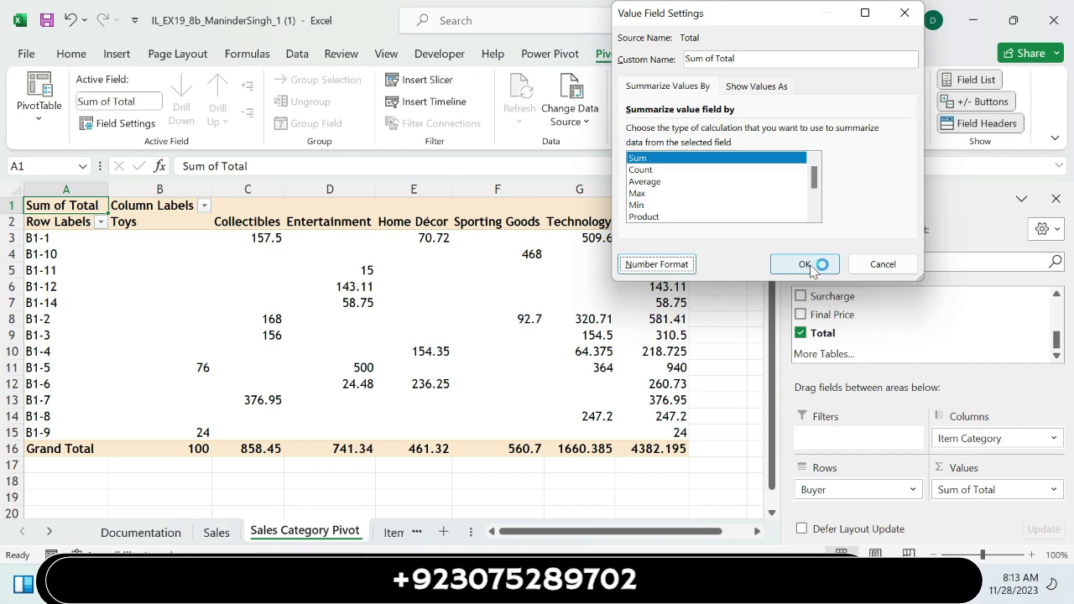
key(alt+Tab)
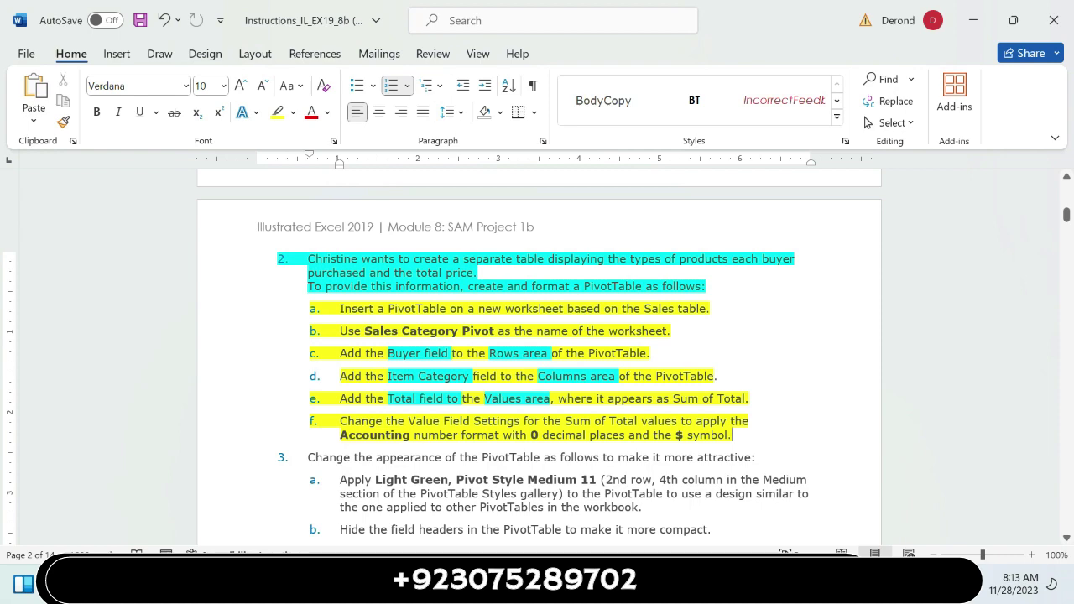
key(alt+Tab)
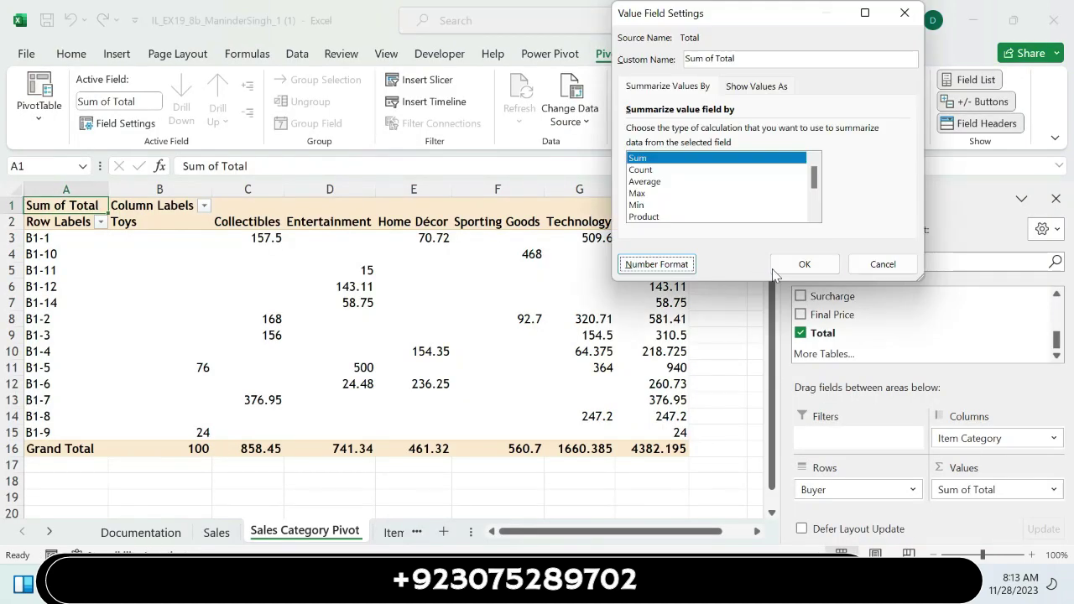
click(781, 264)
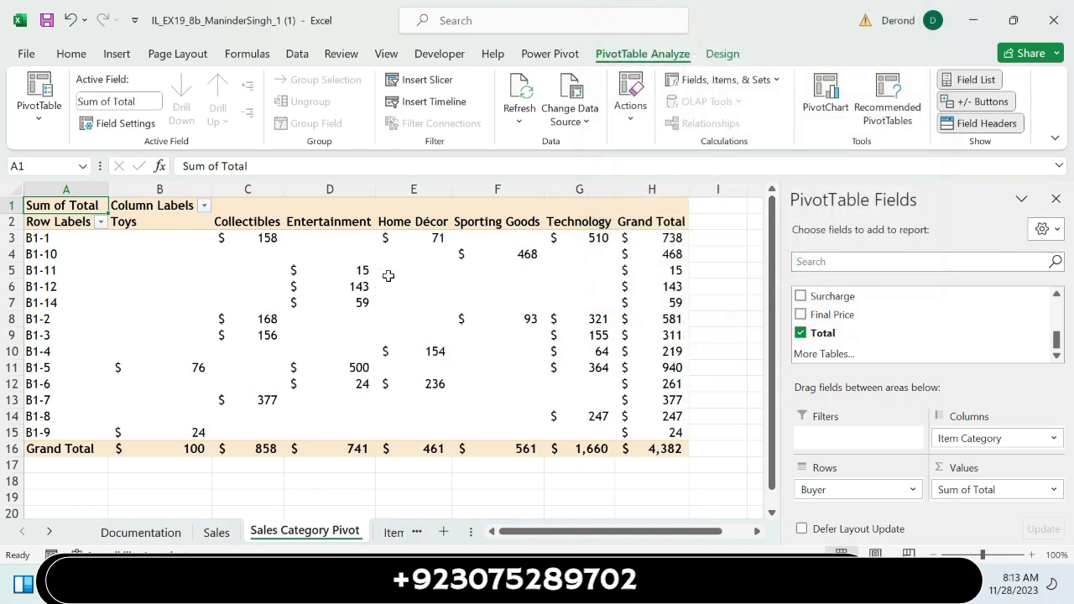
key(alt+Tab)
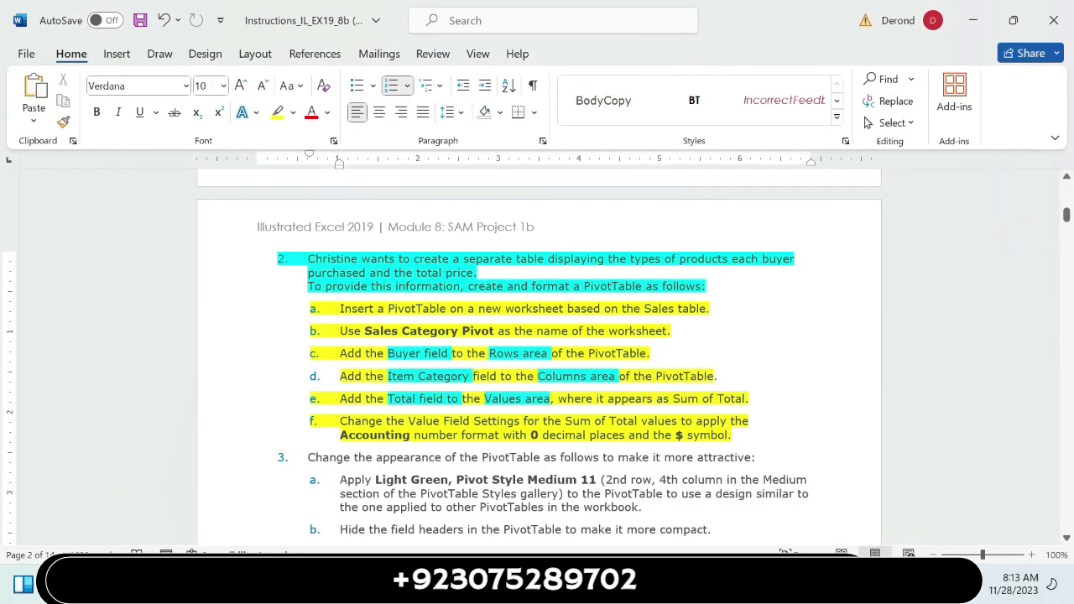
click(1067, 538)
click(1067, 538)
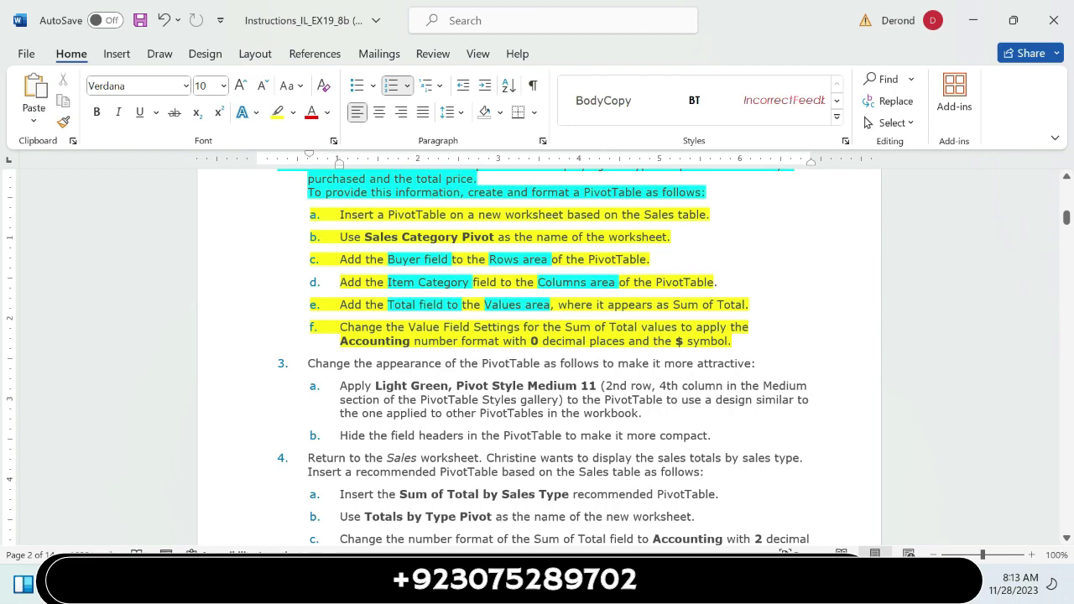
scroll(4, 498, down, 10)
scroll(4, 498, down, 10)
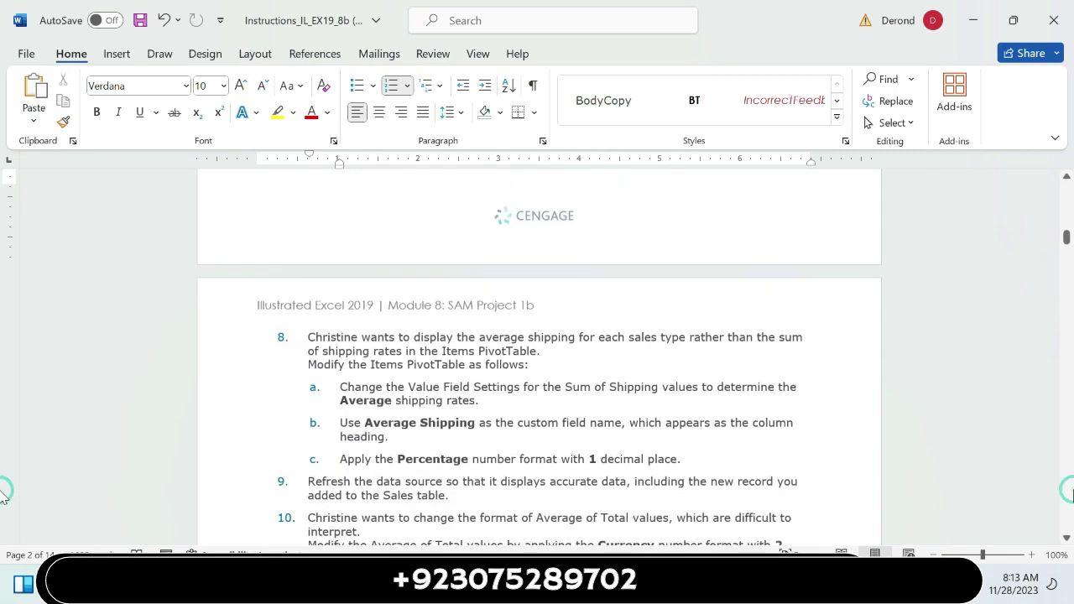
scroll(4, 497, down, 5)
scroll(4, 498, down, 1)
scroll(4, 498, down, 8)
scroll(5, 497, down, 10)
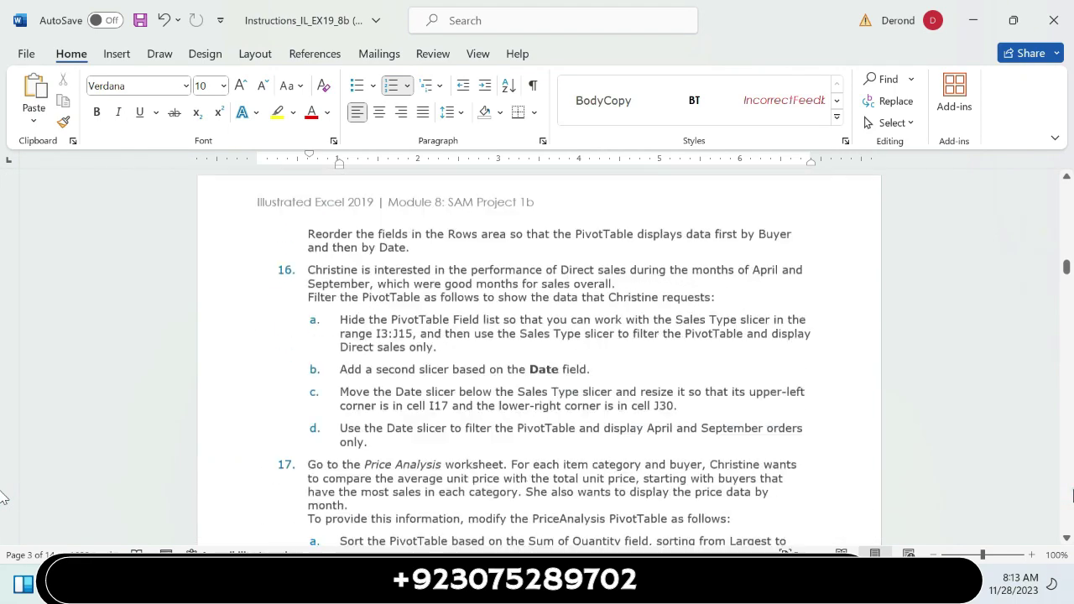
scroll(5, 496, down, 2)
scroll(4, 498, down, 8)
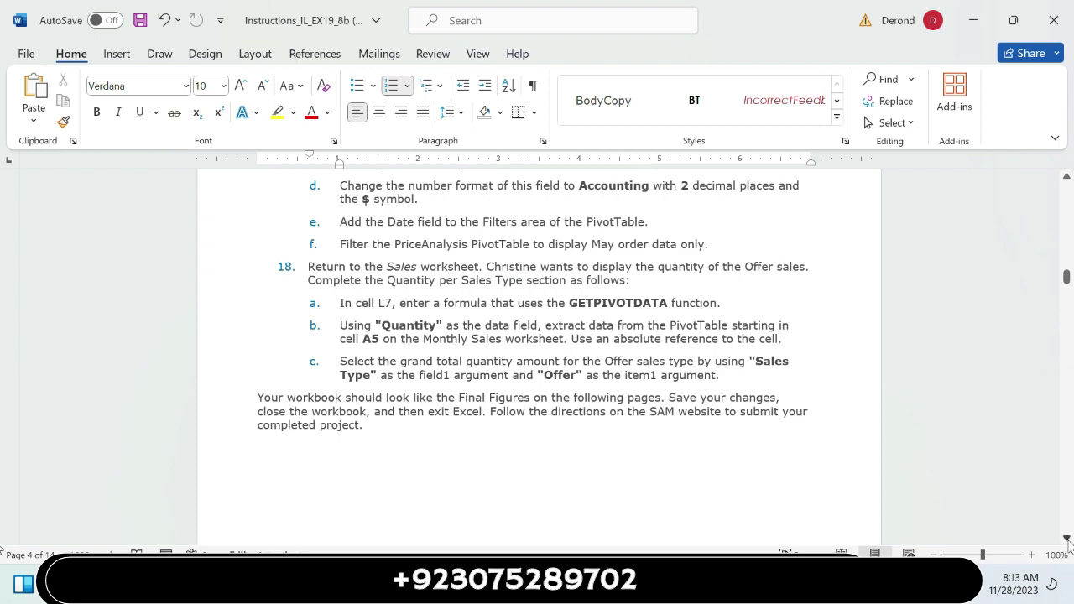
scroll(3, 288, down, 3)
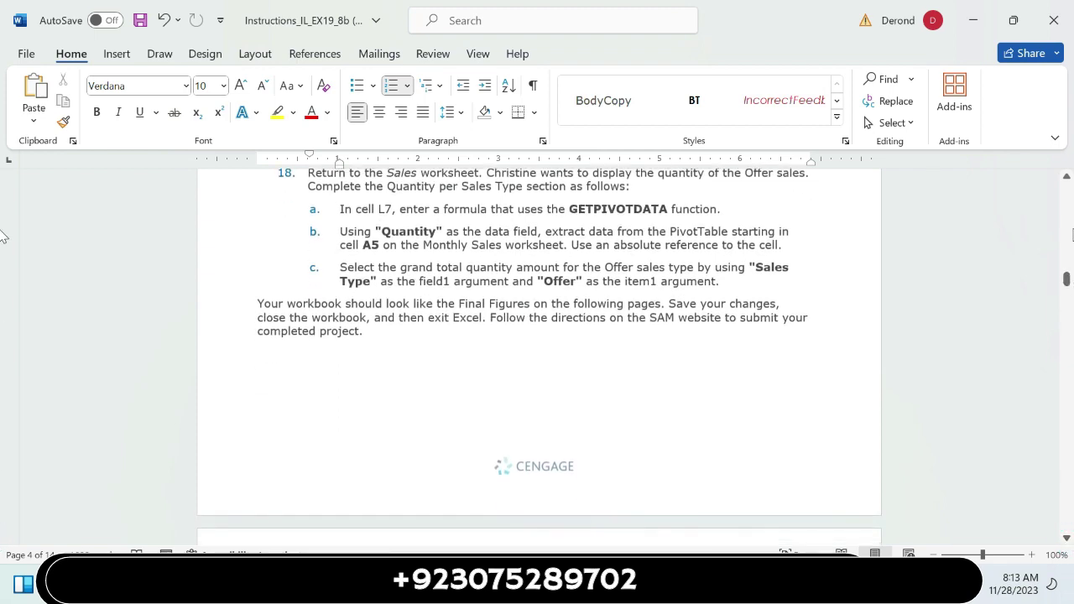
scroll(3, 239, up, 10)
scroll(3, 235, up, 15)
scroll(2, 228, up, 12)
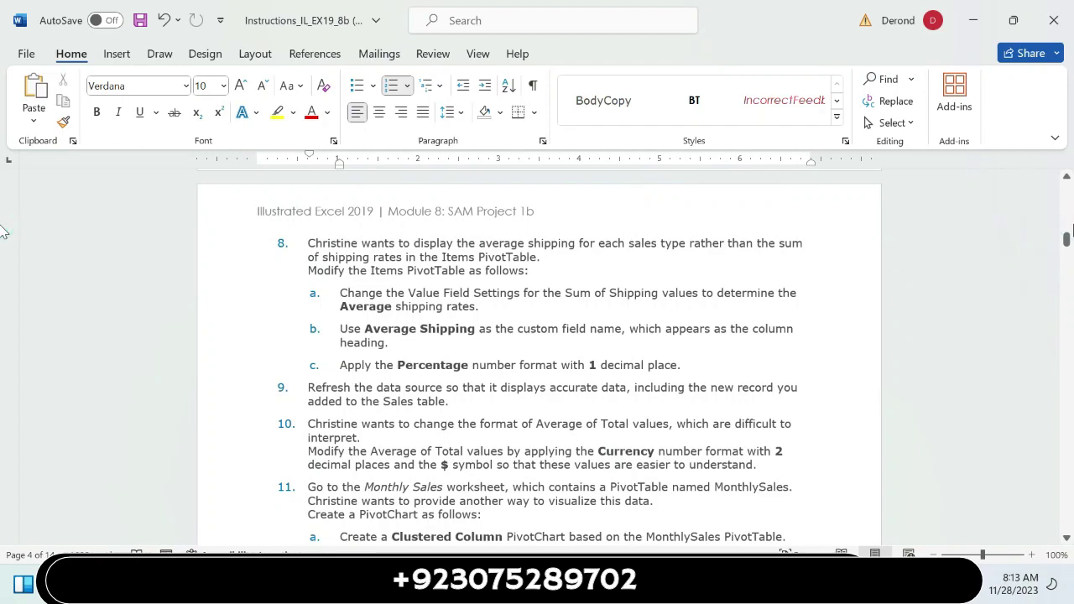
scroll(2, 228, up, 10)
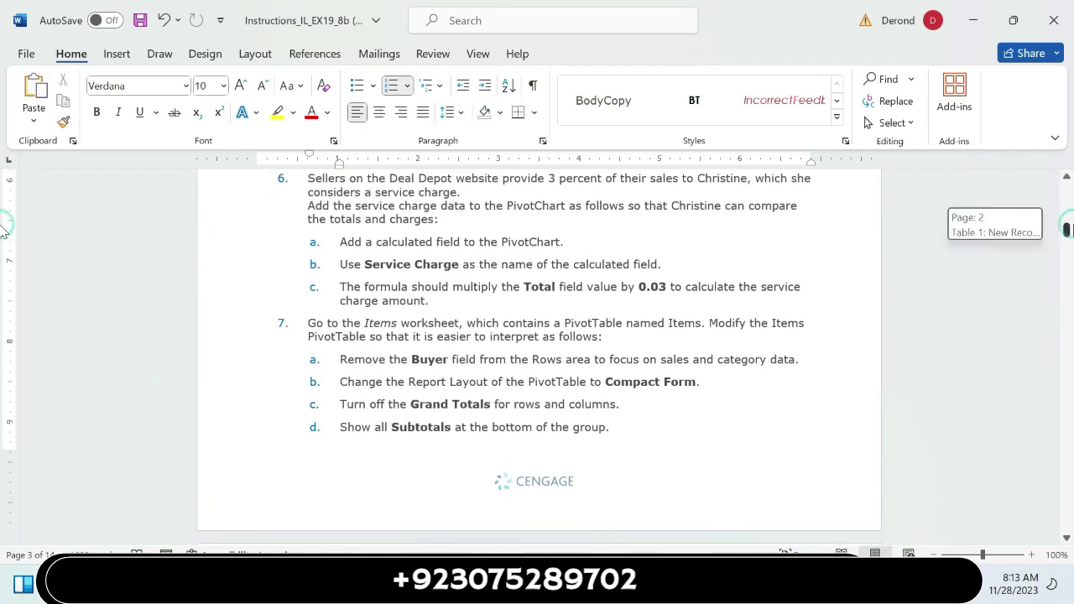
scroll(2, 229, up, 8)
scroll(2, 228, up, 5)
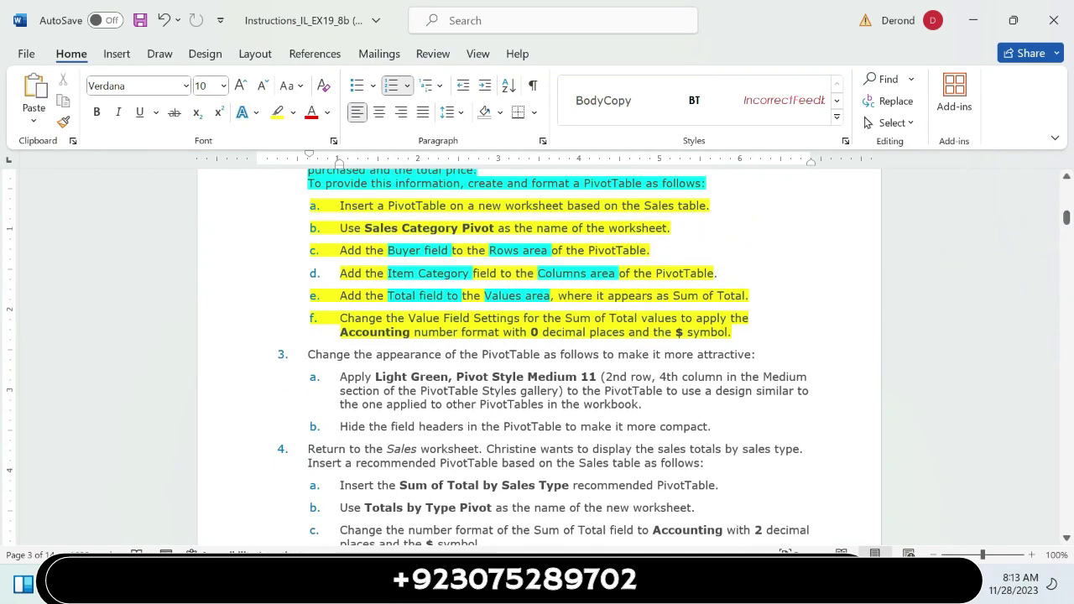
- Highlight the step 3 instruction line in turquoise
drag(305, 355, 755, 355)
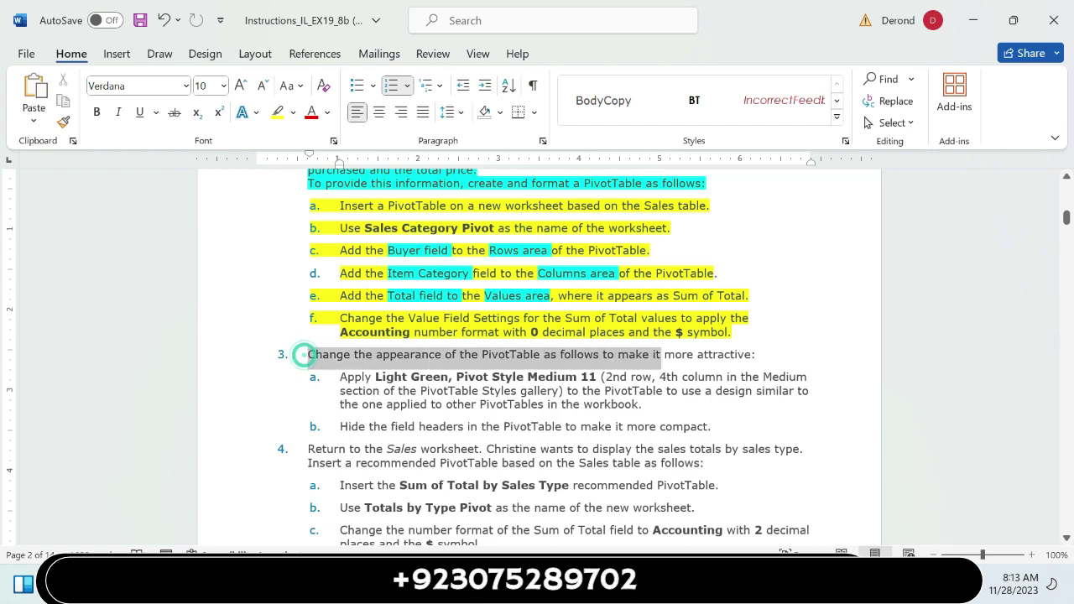
click(709, 320)
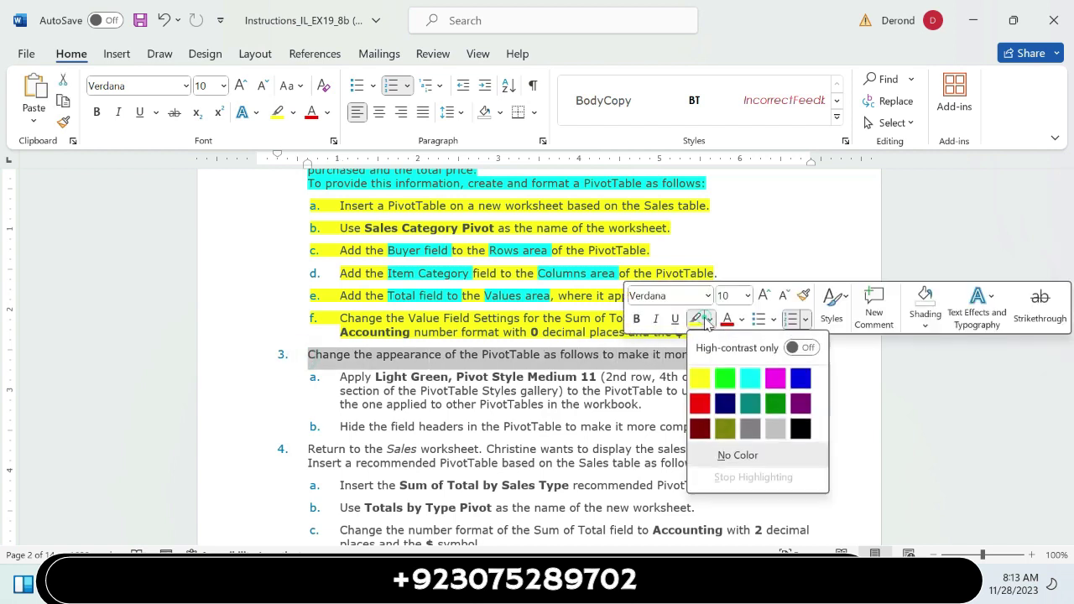
click(758, 382)
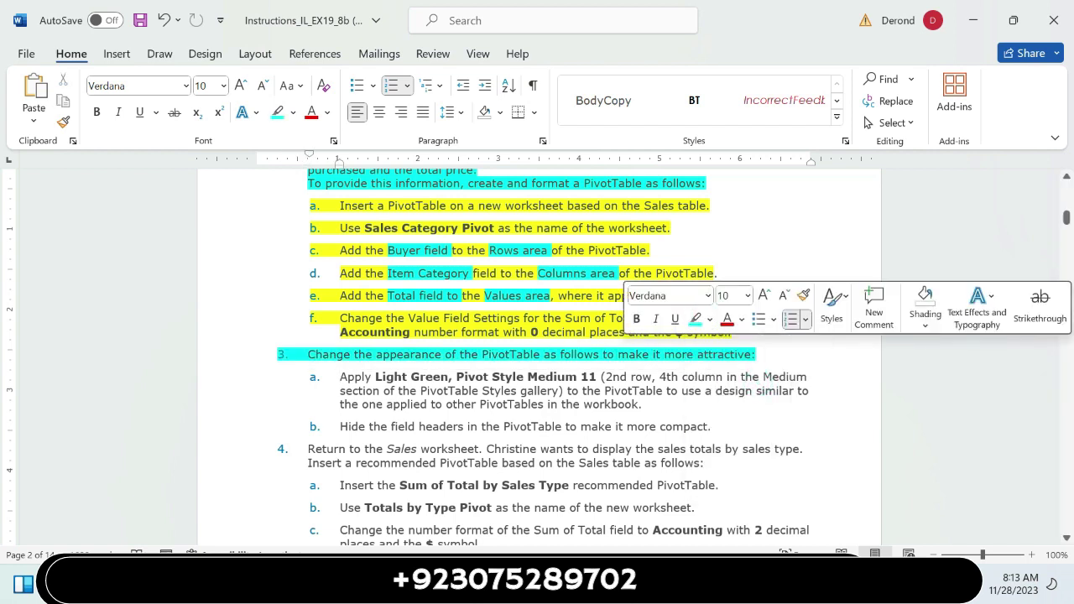
- Highlight the three lines of step 3a in yellow
drag(340, 377, 642, 405)
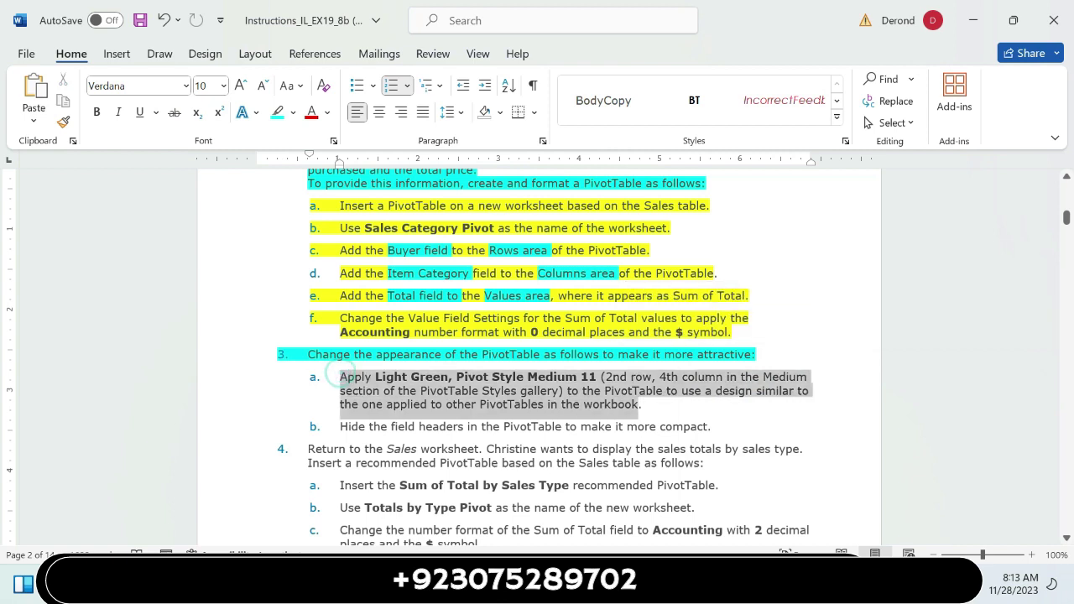
click(709, 375)
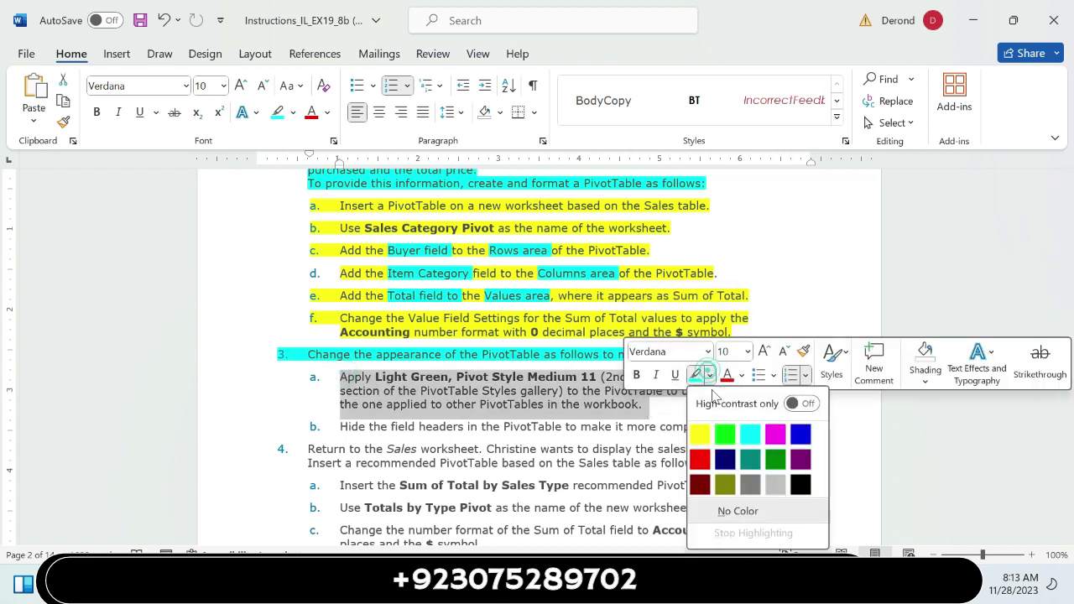
click(703, 430)
click(699, 426)
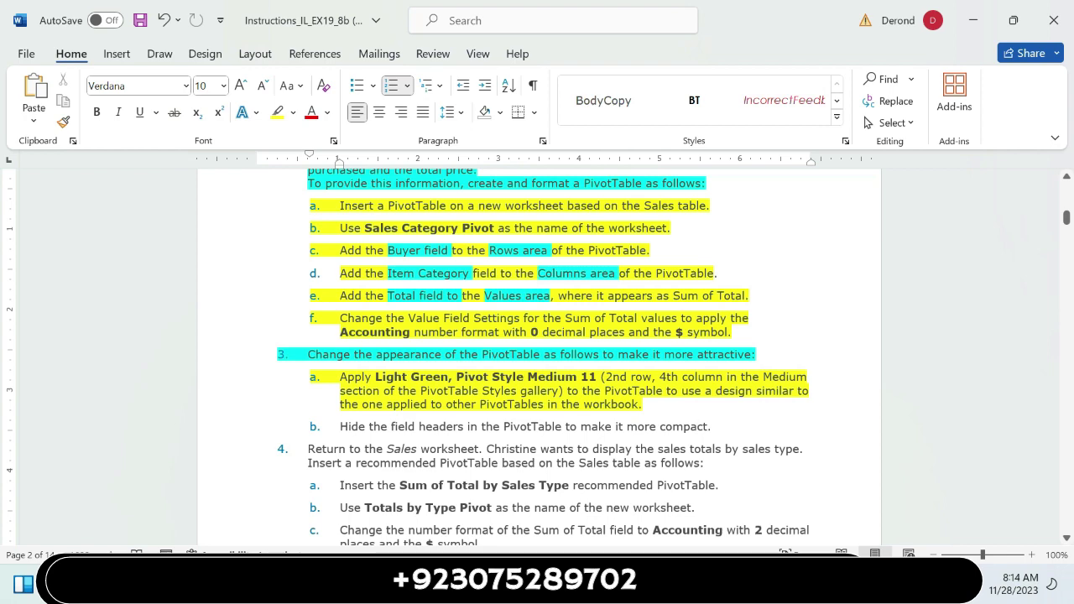
- Expand the PivotTable Styles gallery on PivotTable Design without applying a style, then return to Word
key(alt+Tab)
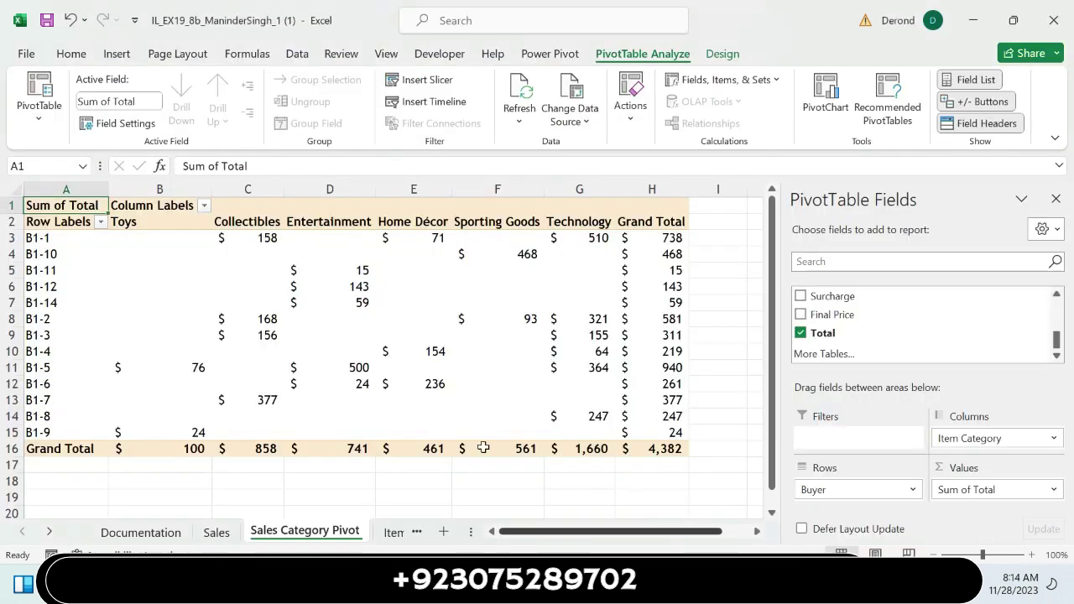
drag(771, 242, 772, 200)
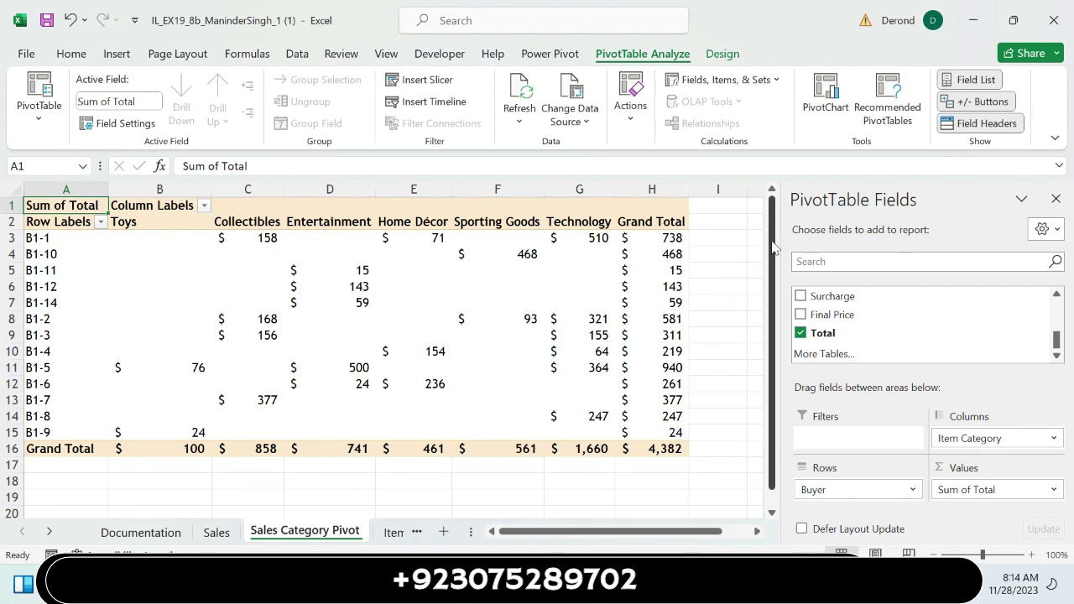
click(724, 54)
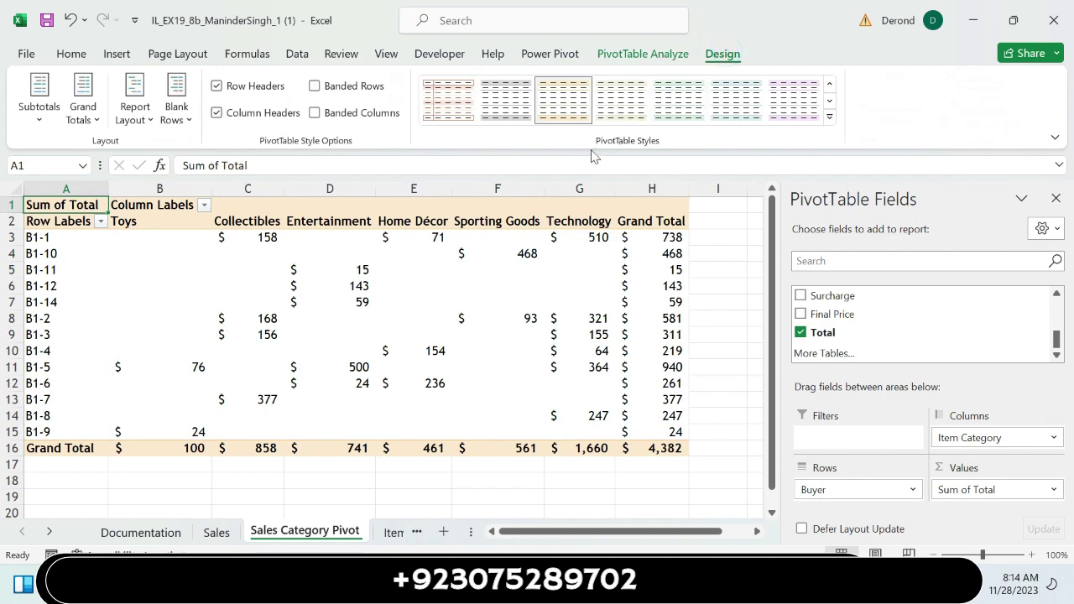
click(830, 117)
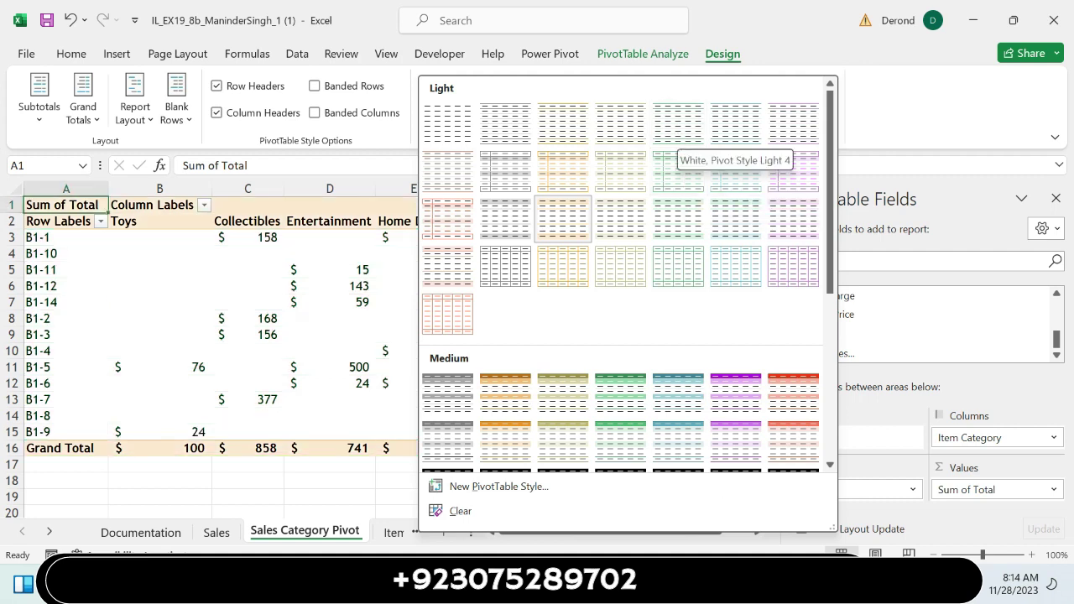
click(739, 587)
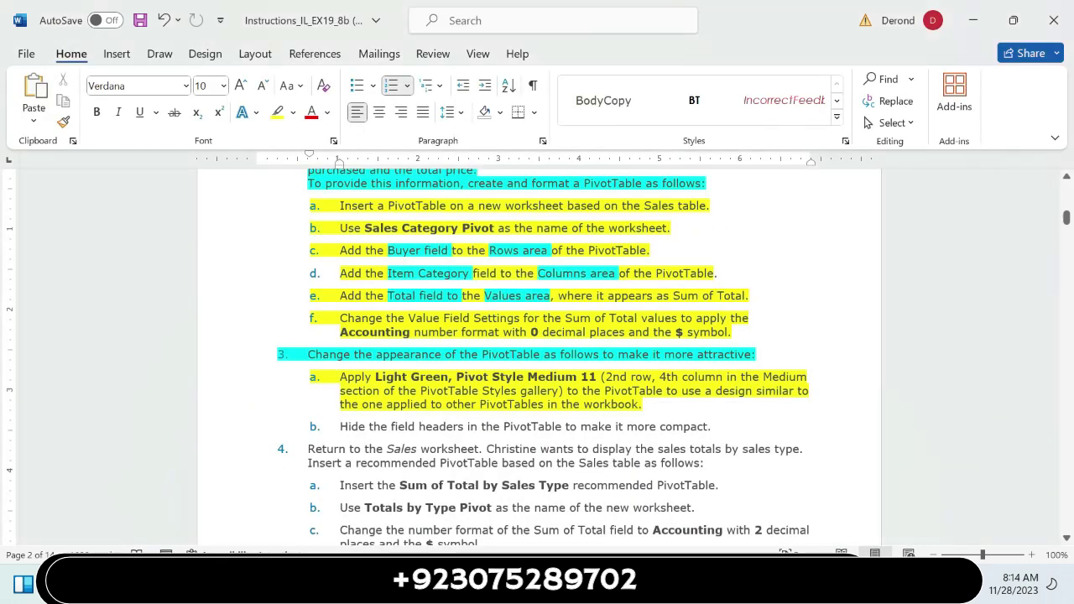
- Highlight the style name 'Light Green, Pivot Style Medium 11' in step 3a turquoise
drag(597, 377, 375, 377)
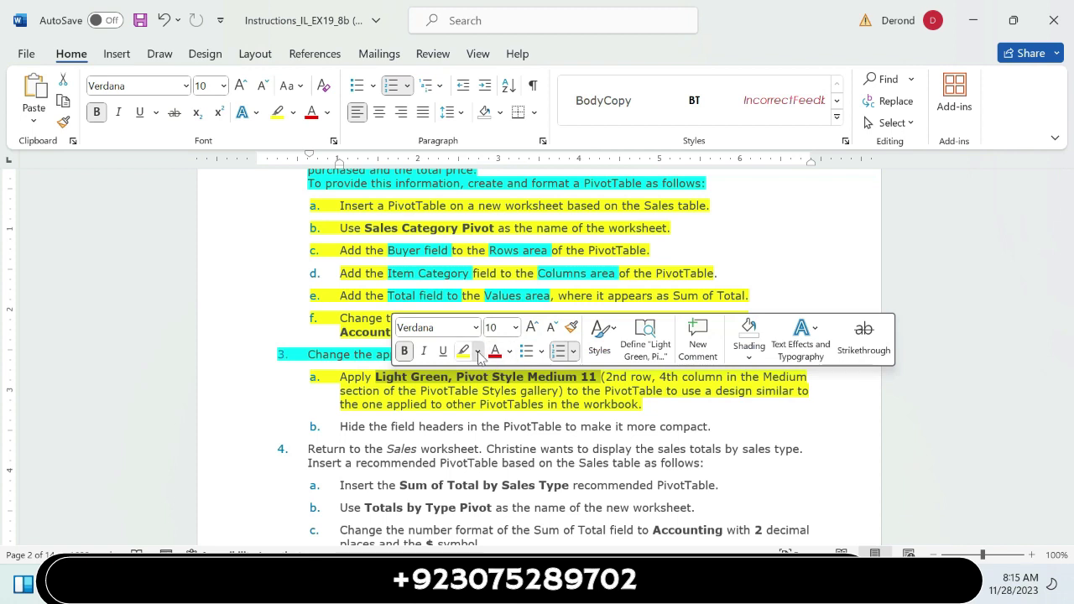
click(478, 351)
click(518, 411)
double_click(518, 405)
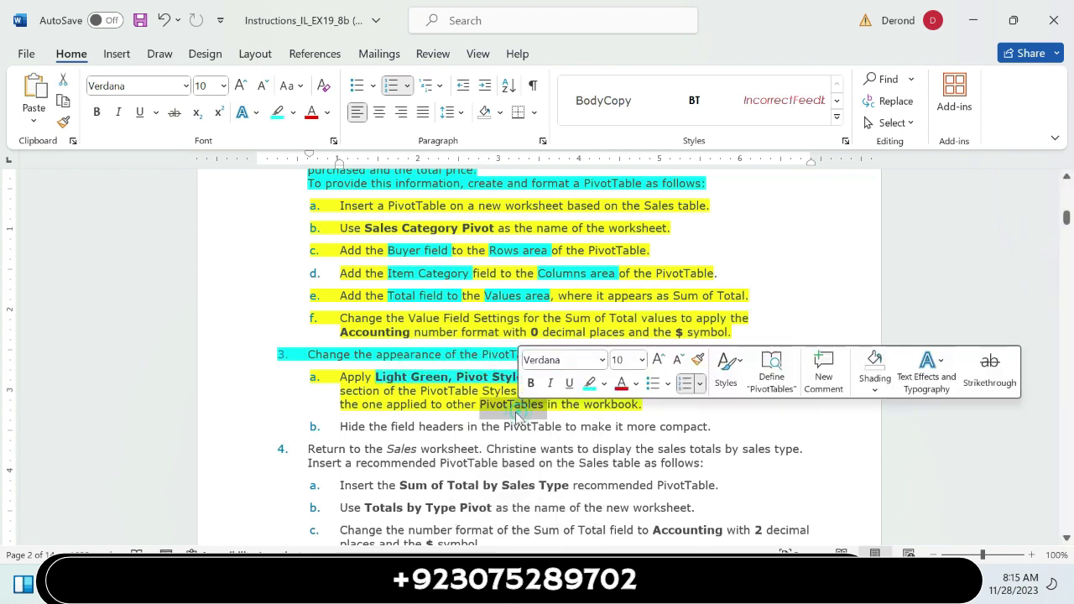
click(415, 393)
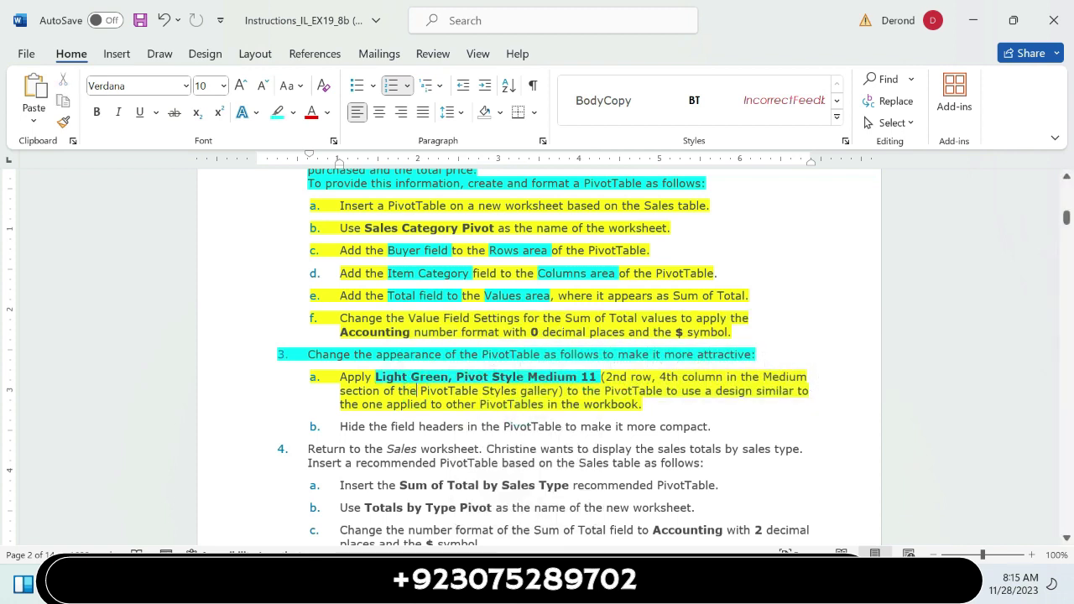
- Apply Light Green, Pivot Style Medium 11 from the PivotTable Styles gallery, then return to Word
key(alt+Tab)
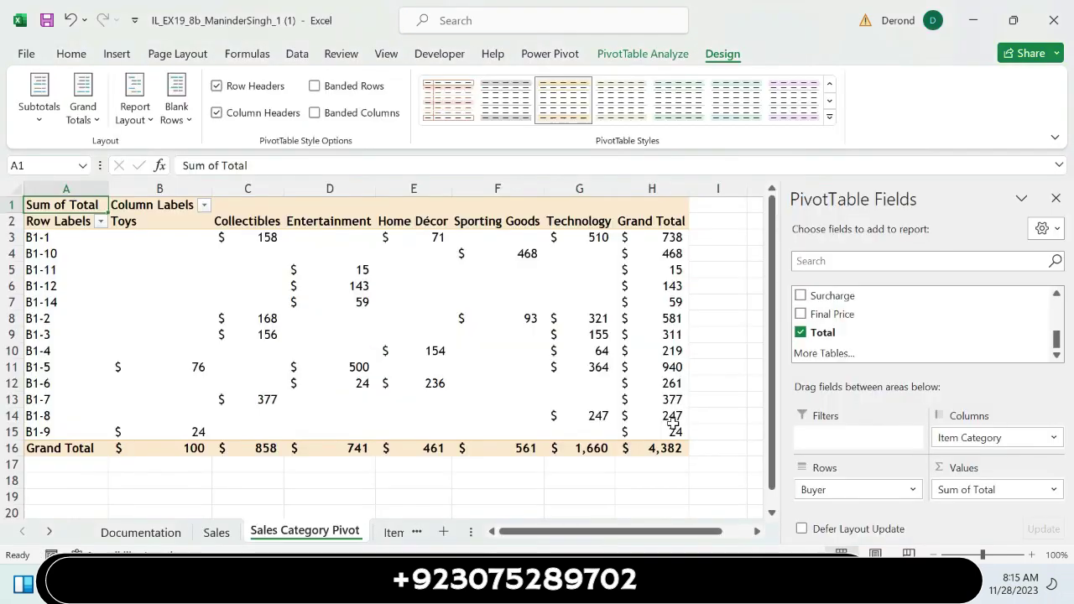
click(829, 117)
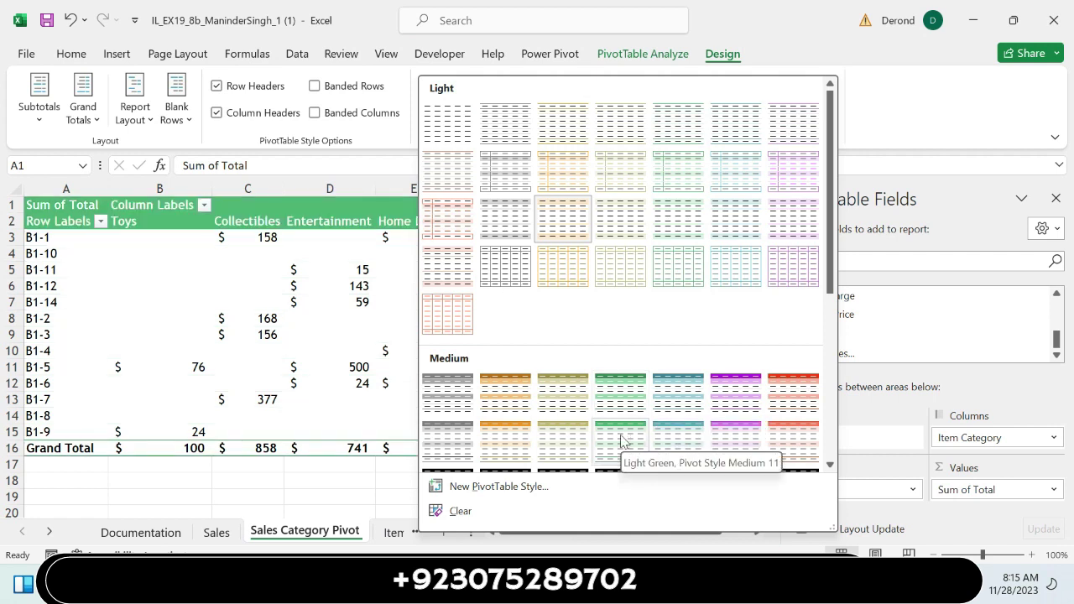
click(619, 438)
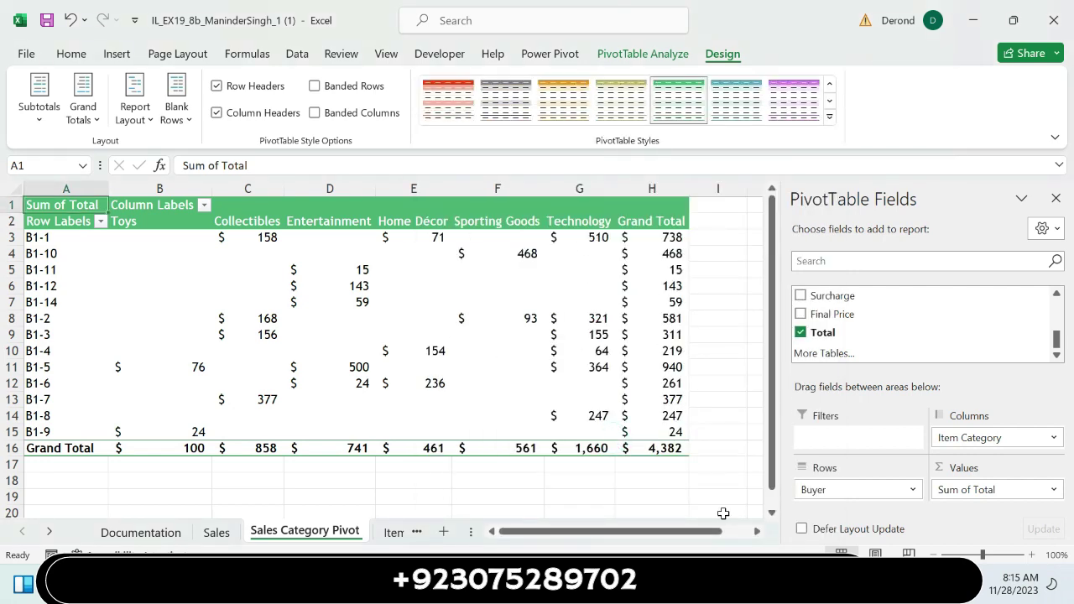
key(alt+Tab)
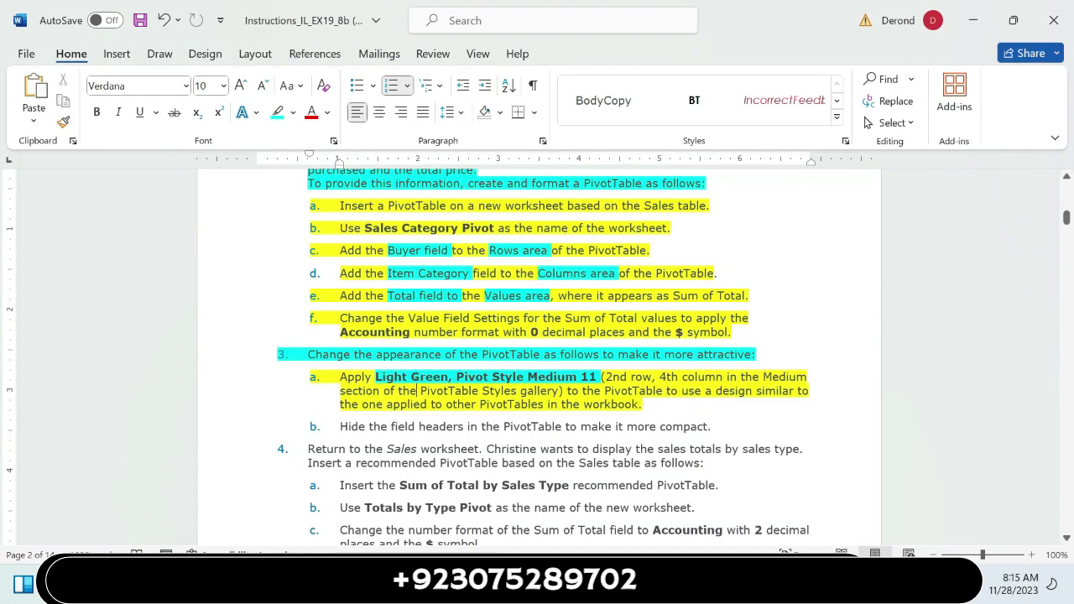
- Highlight step 3a's '2nd row, 4th column' gallery-position phrase in green
drag(603, 376, 762, 377)
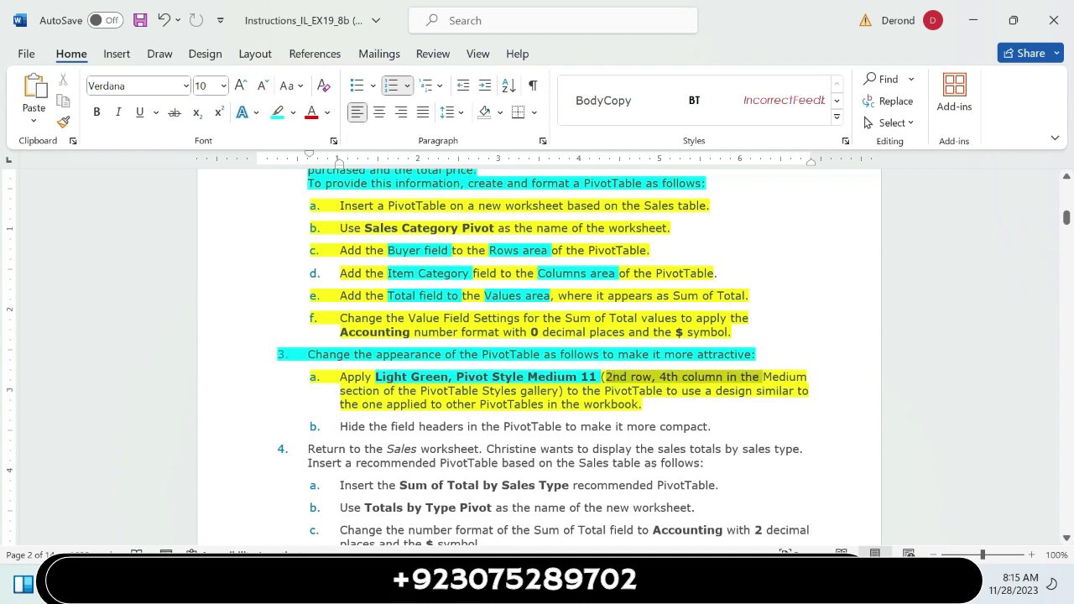
click(652, 347)
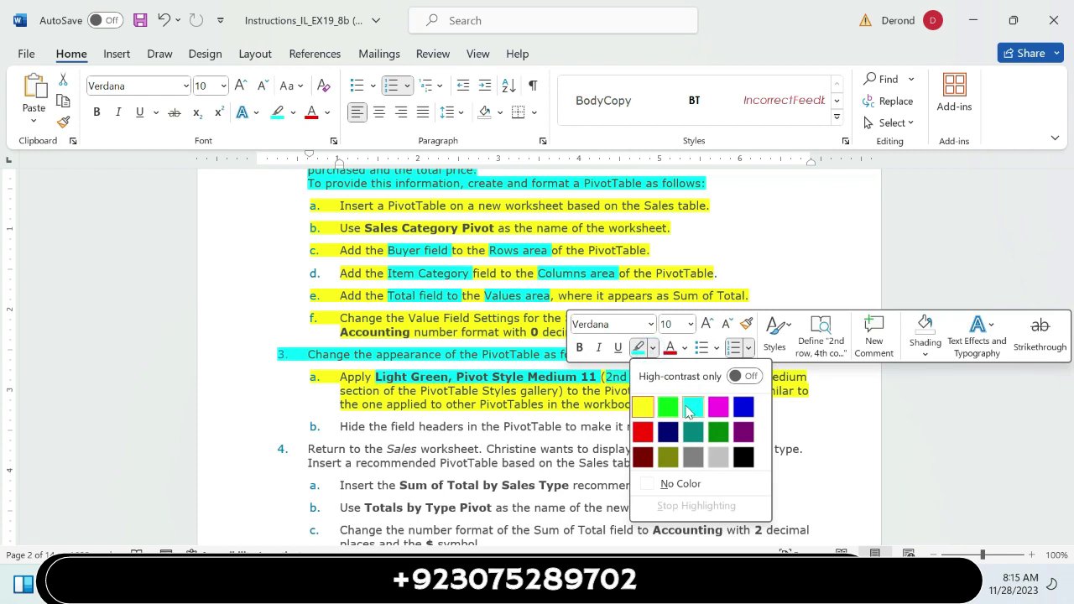
click(669, 407)
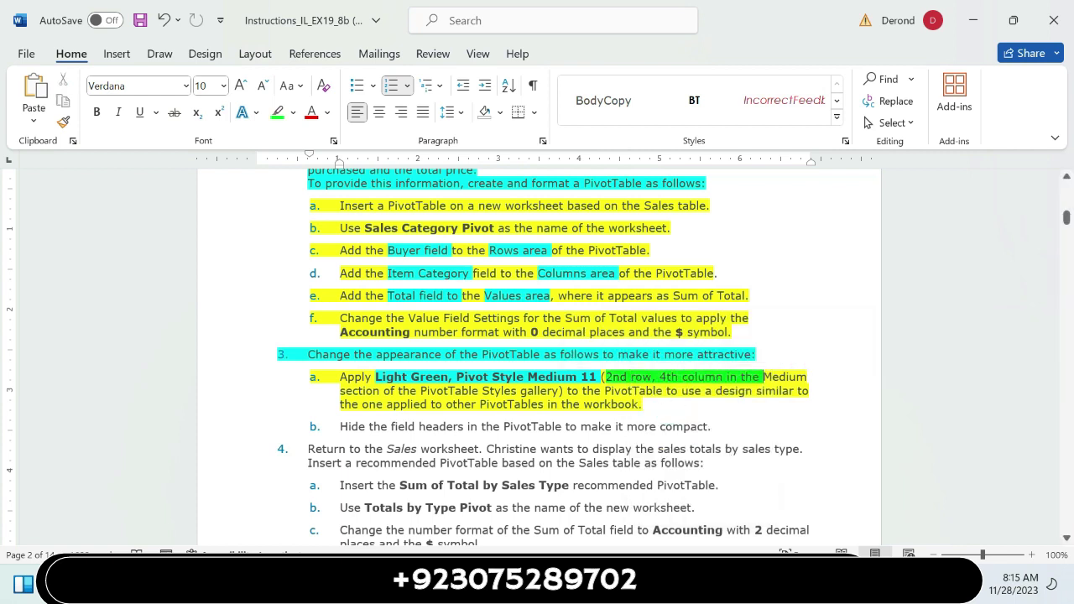
click(734, 430)
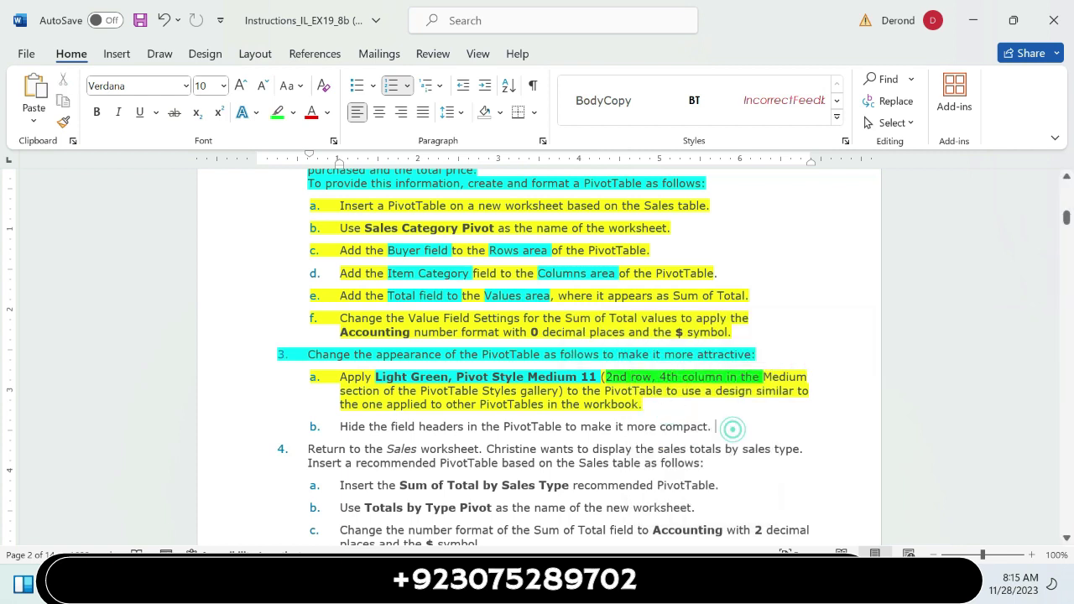
click(1066, 538)
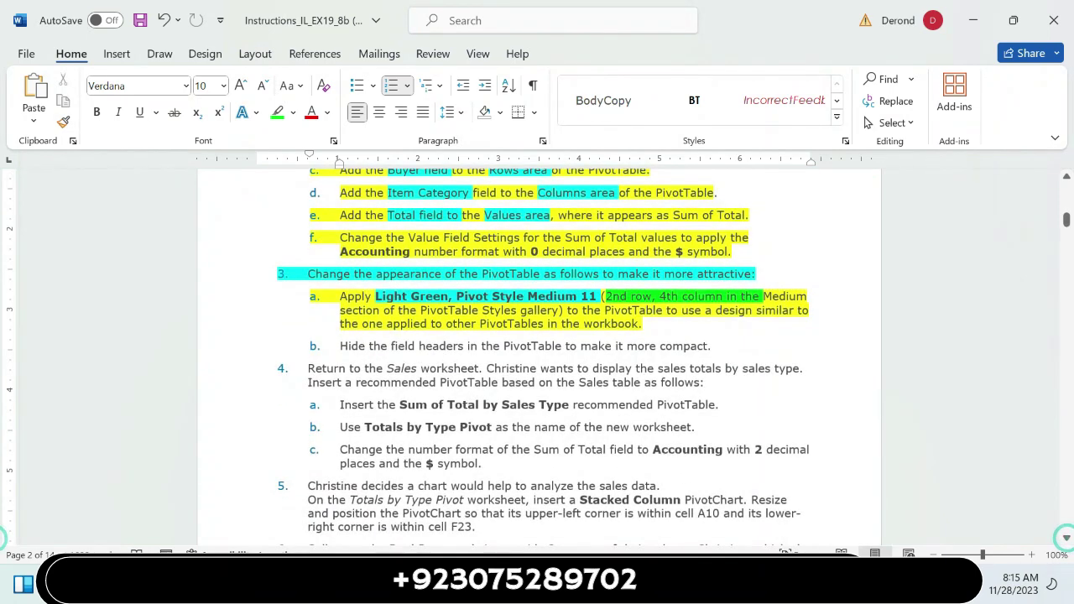
- Highlight step 3b yellow with its words 'field headers' turquoise, then return to Excel
drag(338, 346, 710, 346)
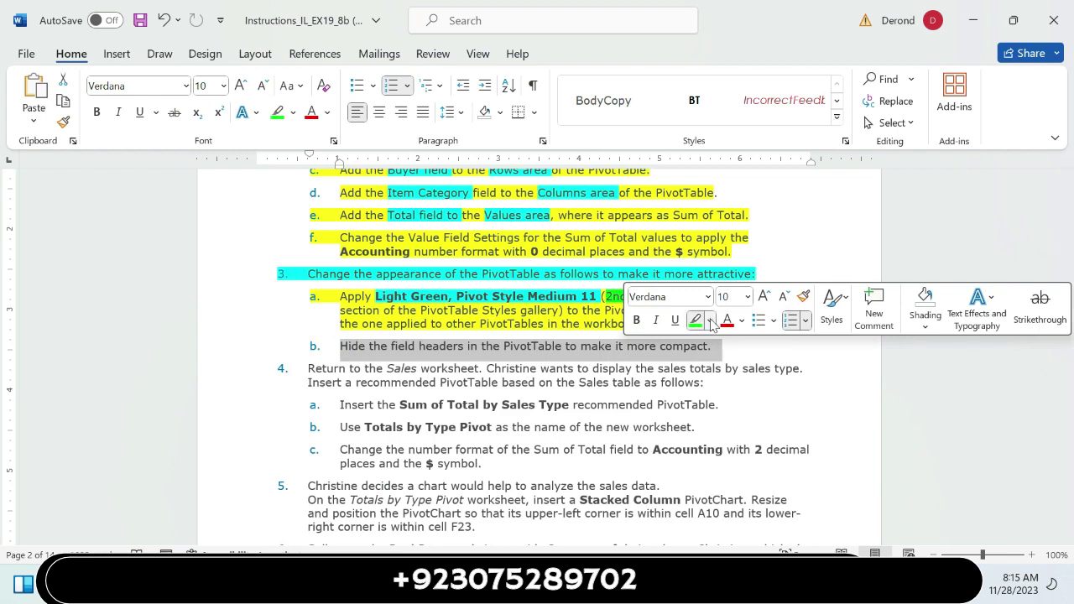
click(709, 320)
click(707, 378)
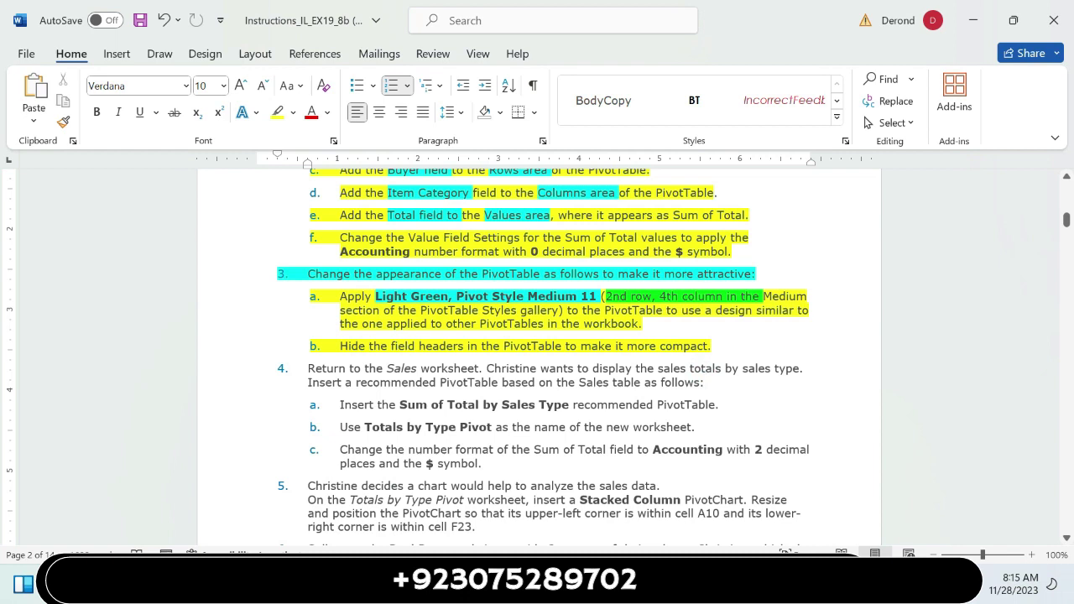
drag(393, 346, 467, 347)
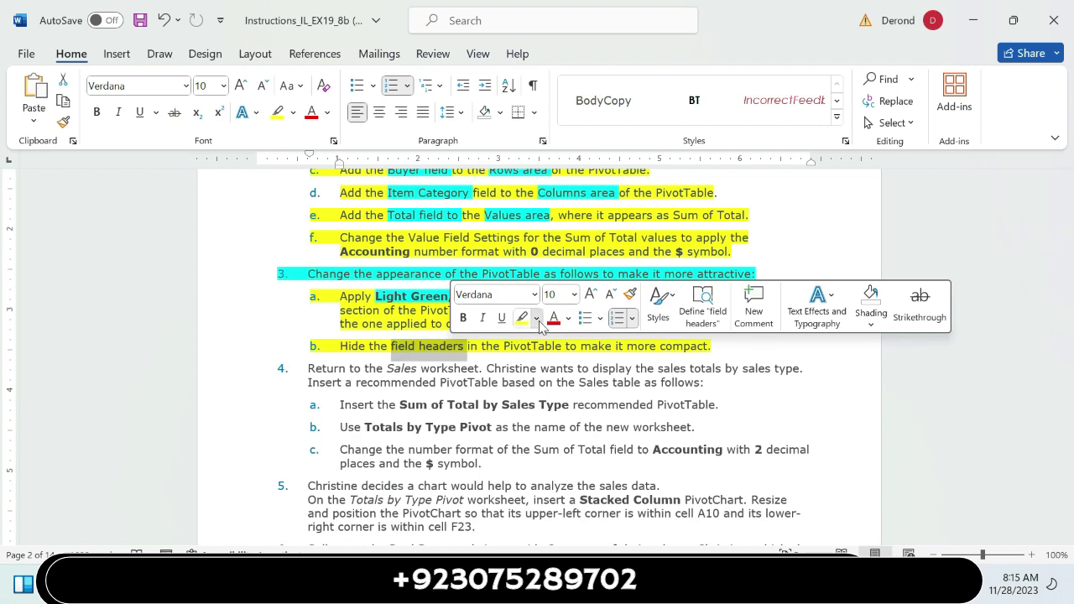
click(538, 320)
click(579, 375)
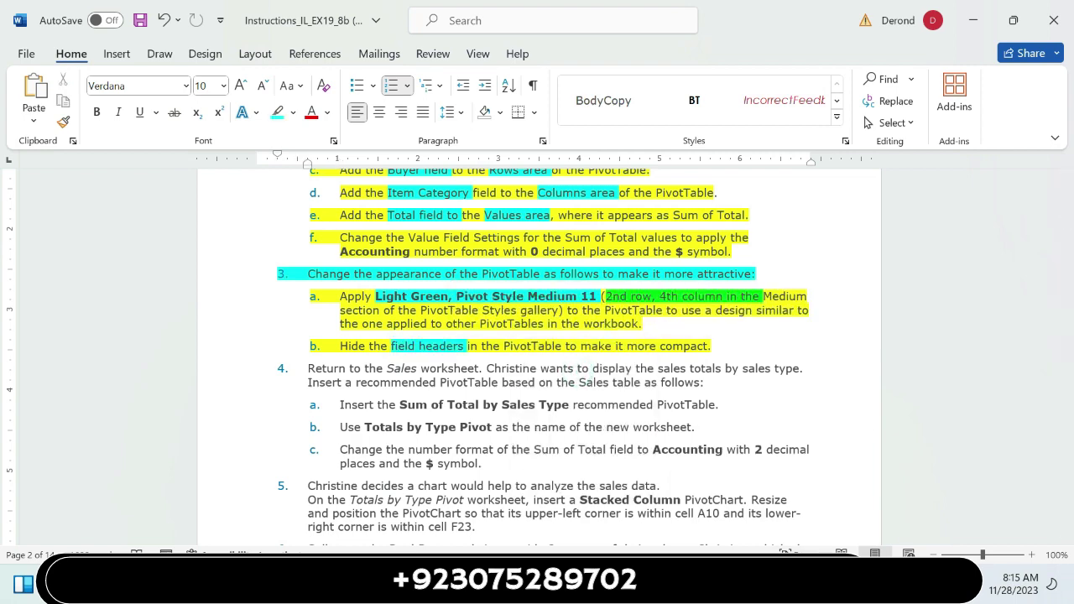
key(alt+Tab)
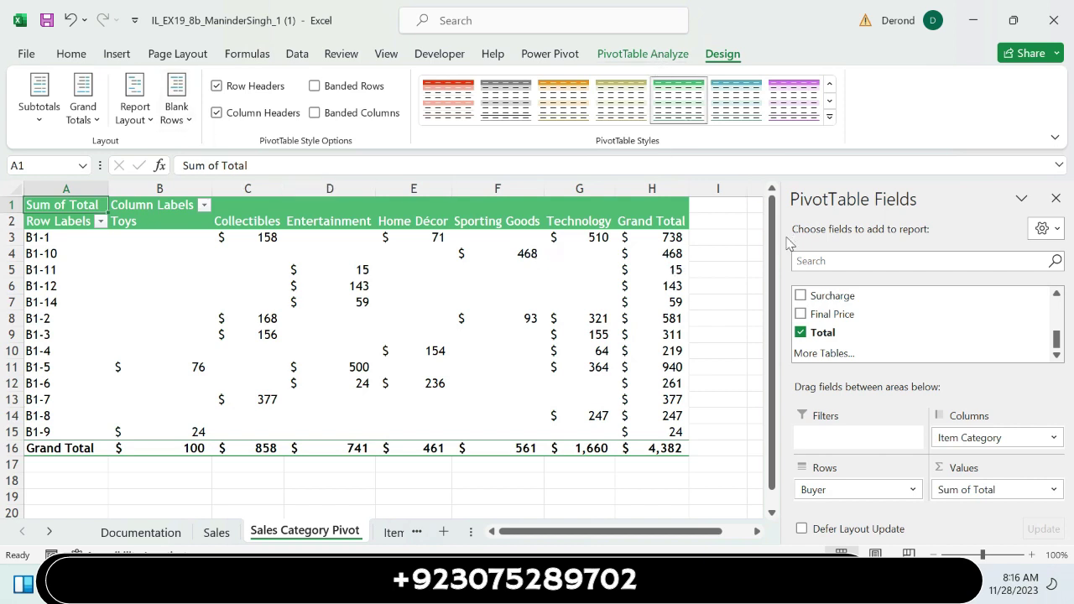
drag(772, 232, 775, 231)
mouse_move(779, 588)
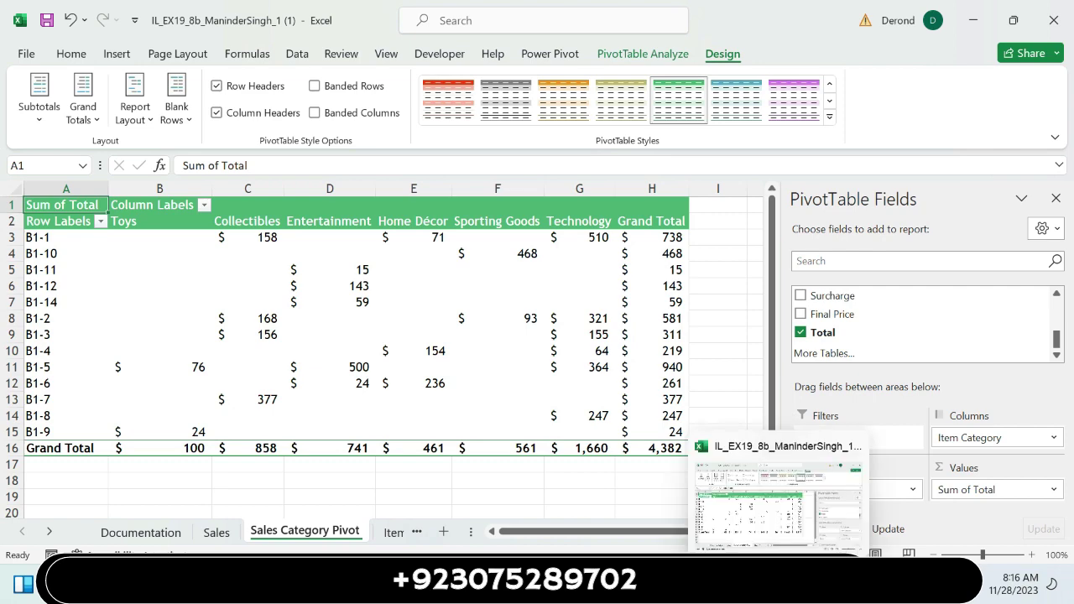
key(alt+Tab)
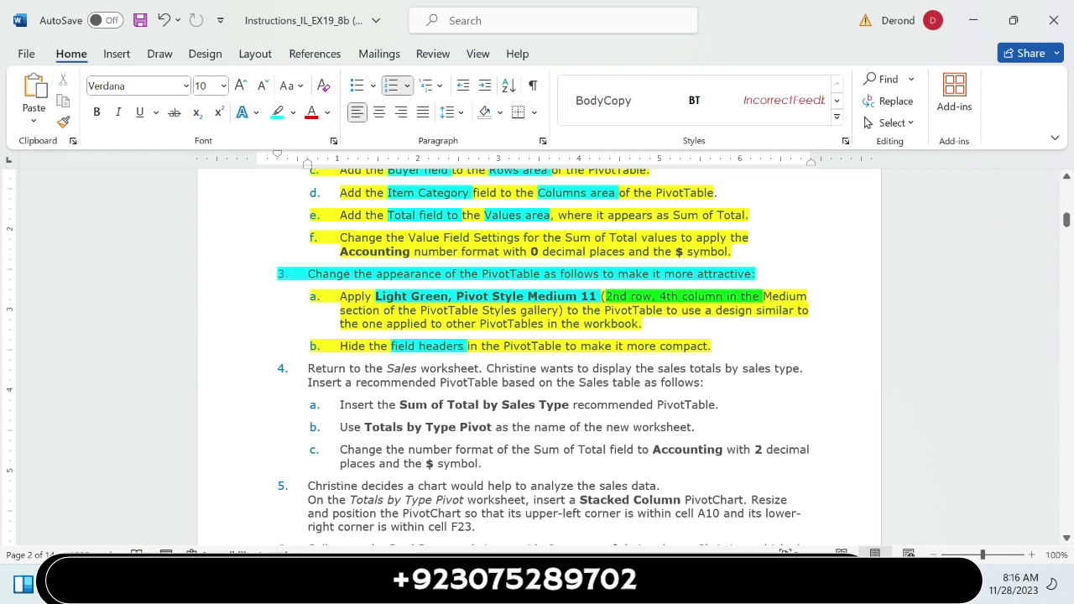
click(777, 495)
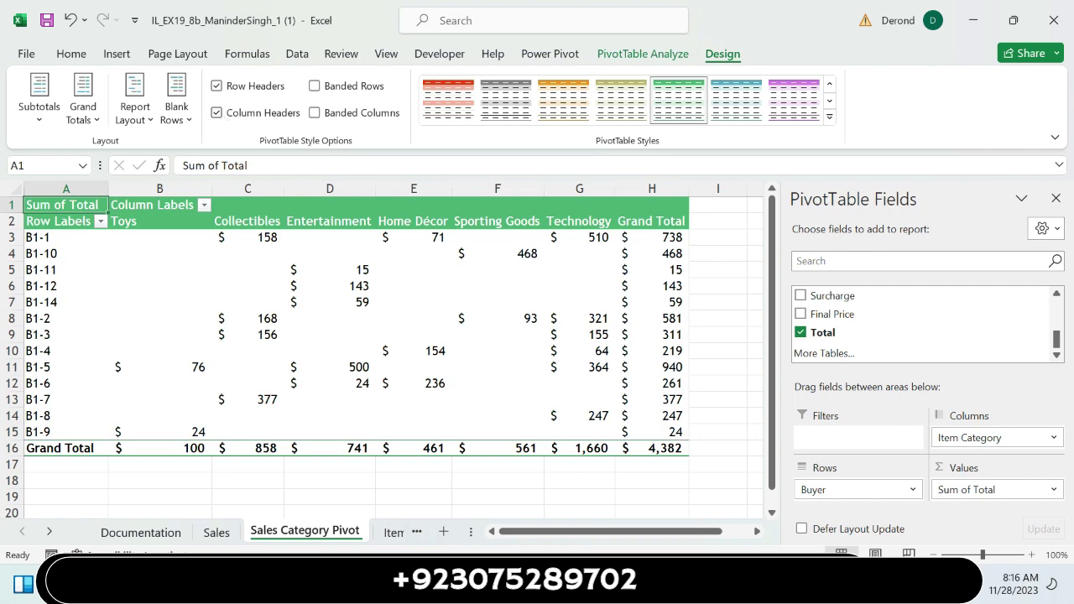
mouse_move(741, 587)
click(741, 503)
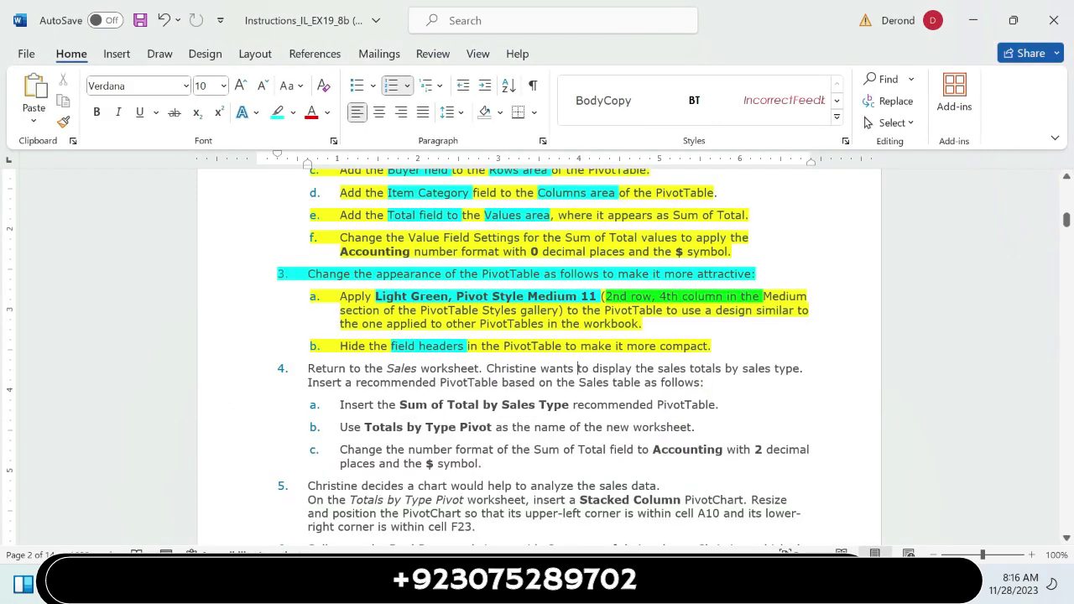
key(alt+Tab)
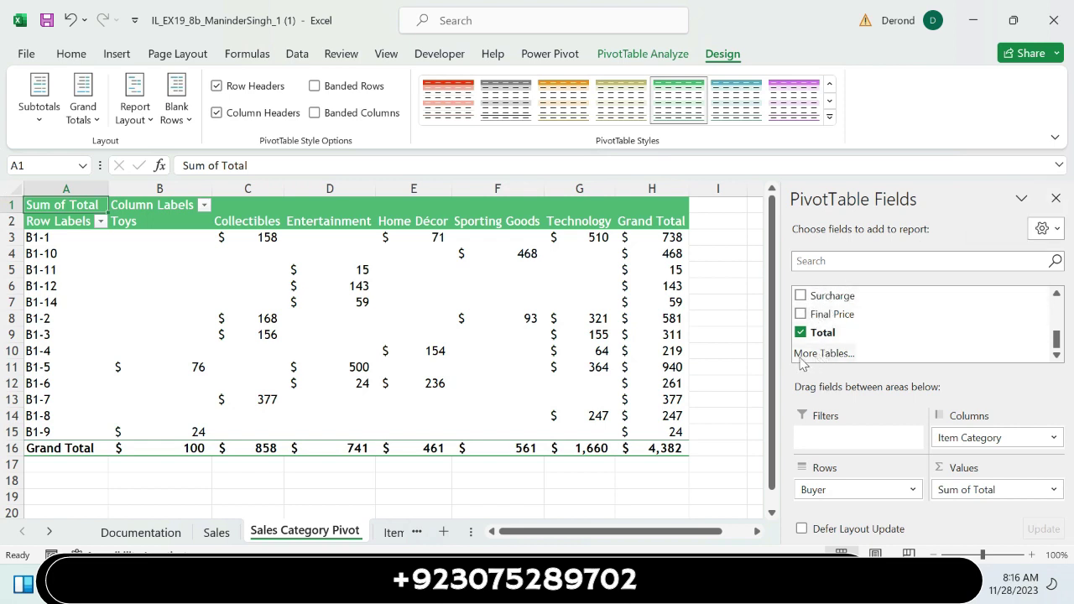
- Turn off Field Headers on PivotTable Analyze so Row and Column Labels disappear
click(684, 56)
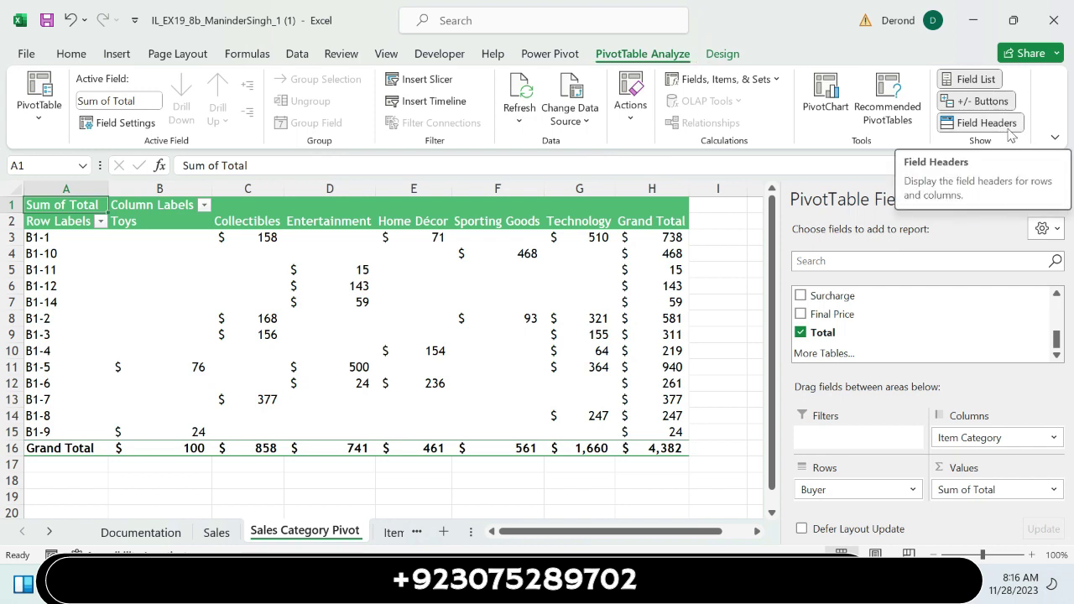
click(1003, 132)
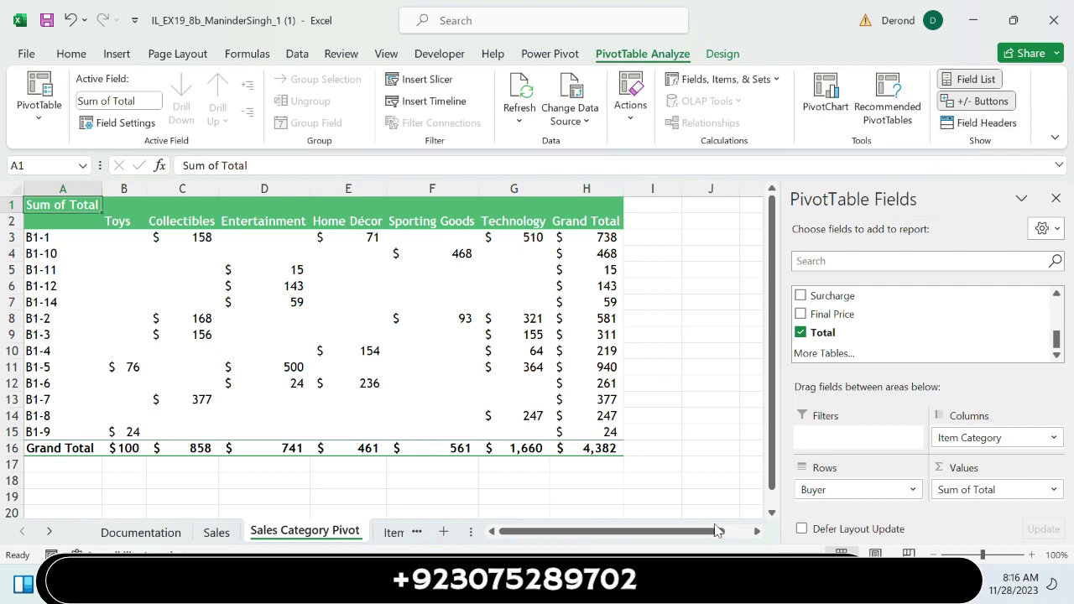
key(alt+Tab)
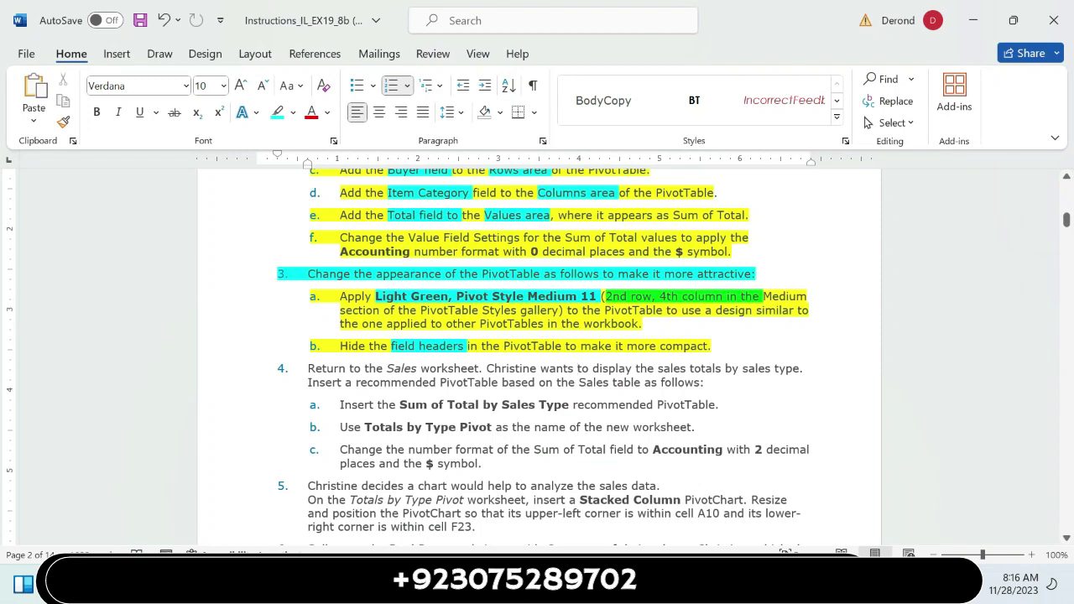
- Highlight the whole of step 4 in yellow, replacing an undone turquoise highlight
drag(308, 368, 742, 393)
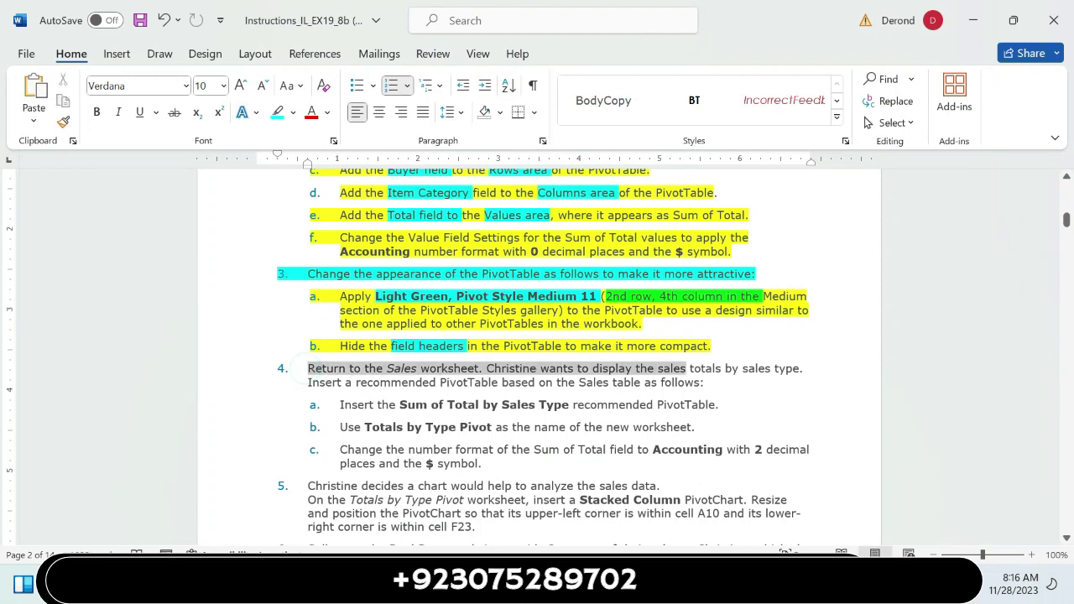
click(695, 359)
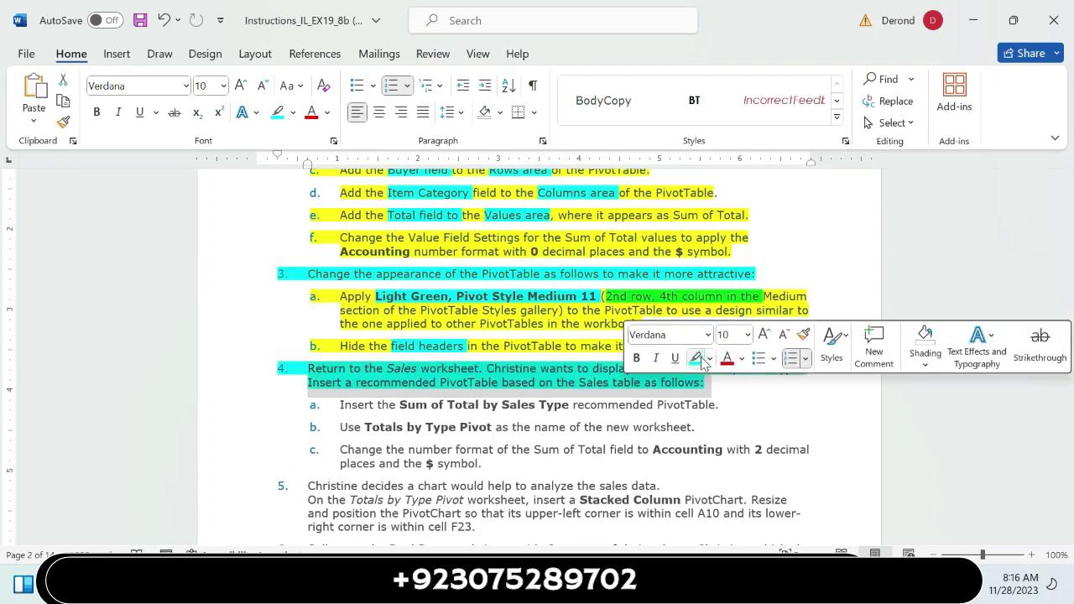
click(759, 425)
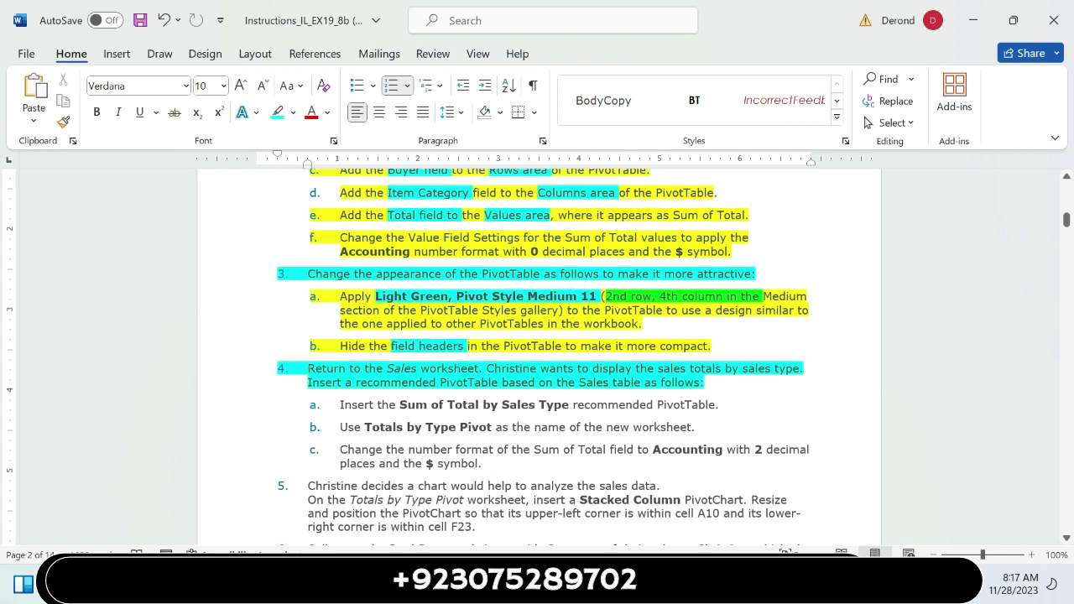
key(ctrl+z)
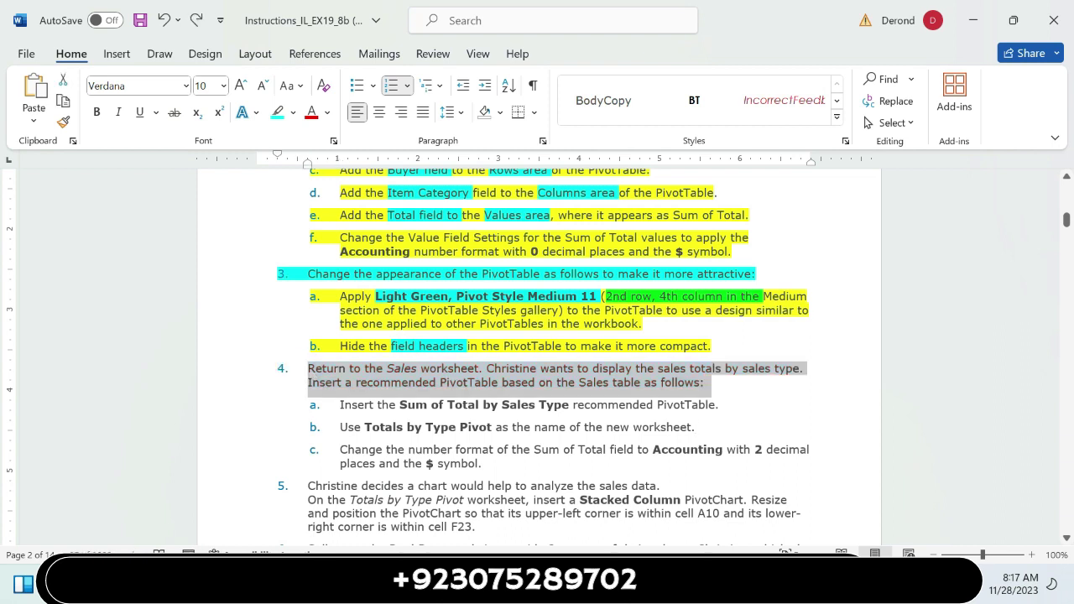
click(293, 114)
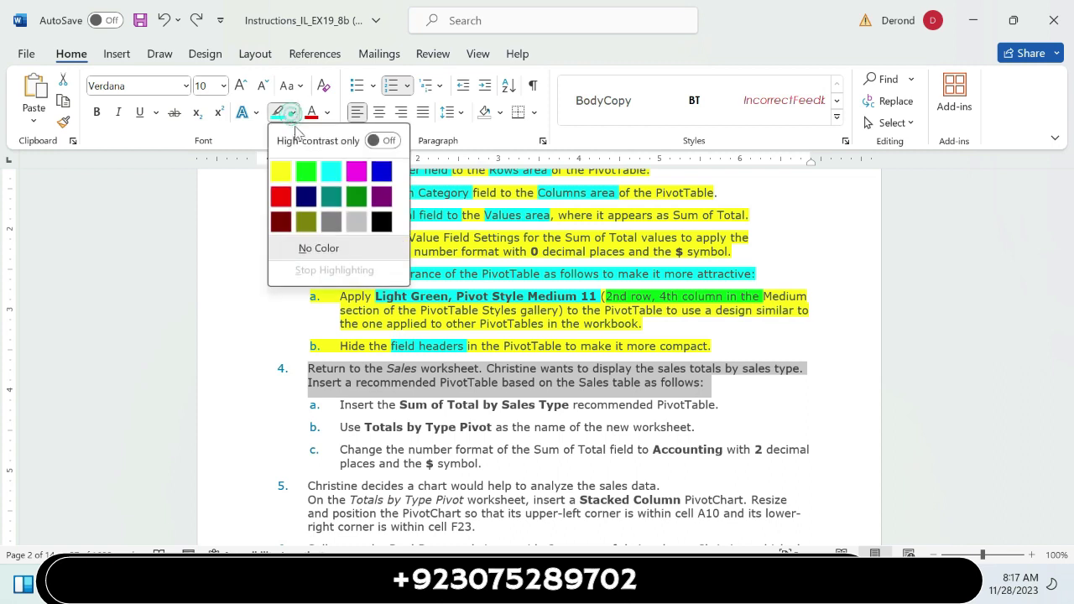
click(280, 172)
click(542, 458)
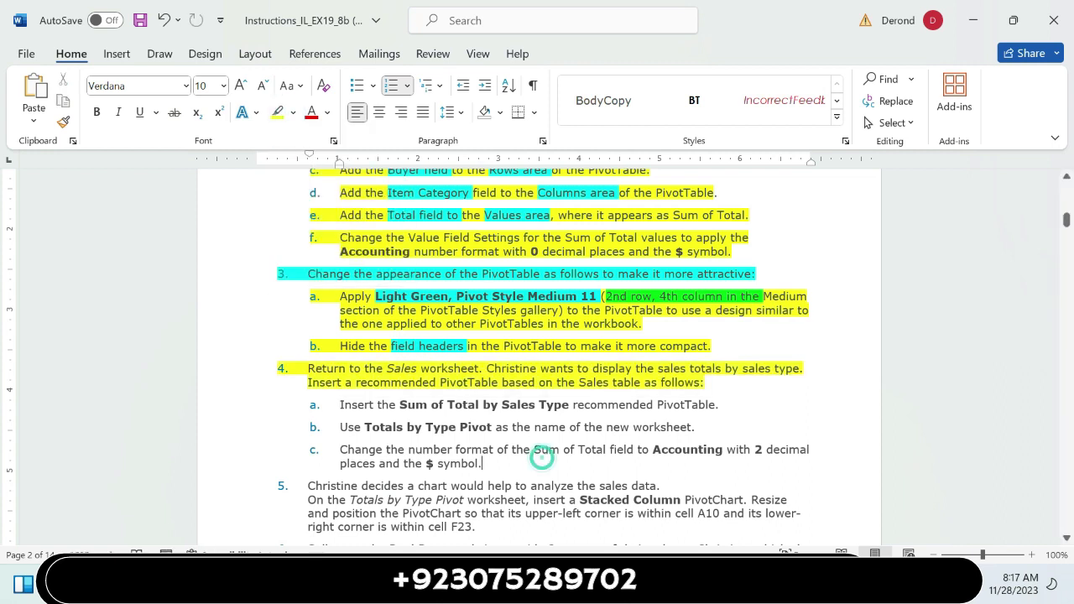
- Highlight 'Return to the Sales worksheet.' in turquoise, then return to Excel
drag(485, 371, 308, 371)
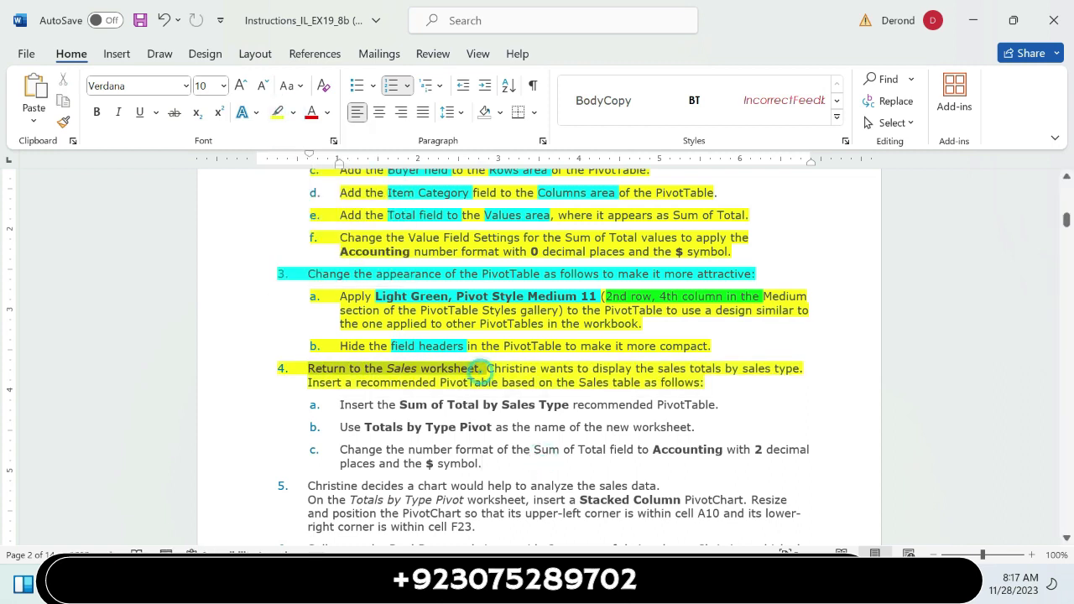
click(413, 341)
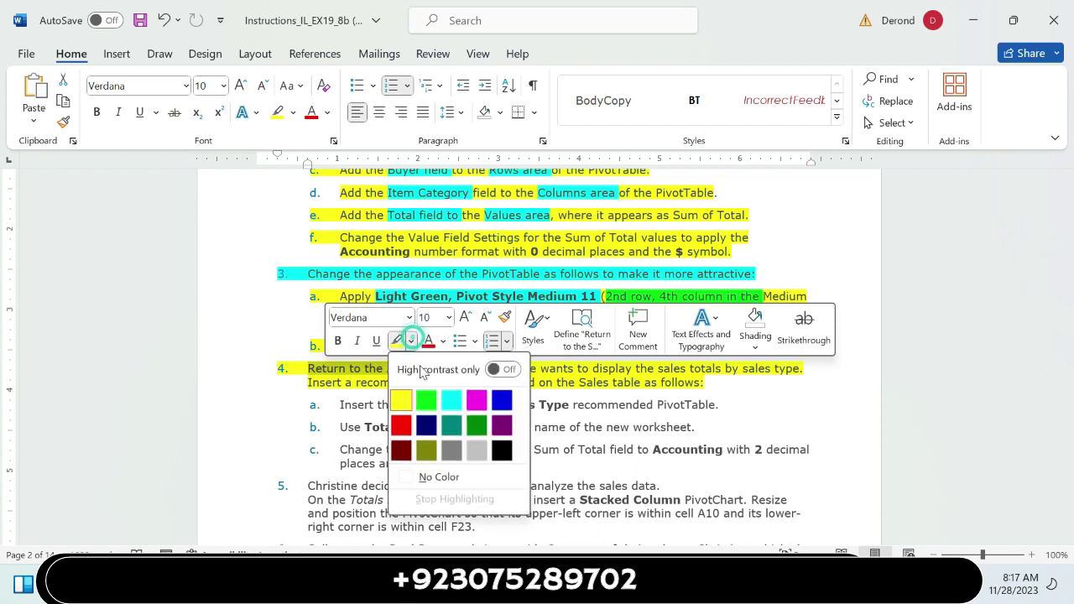
click(453, 397)
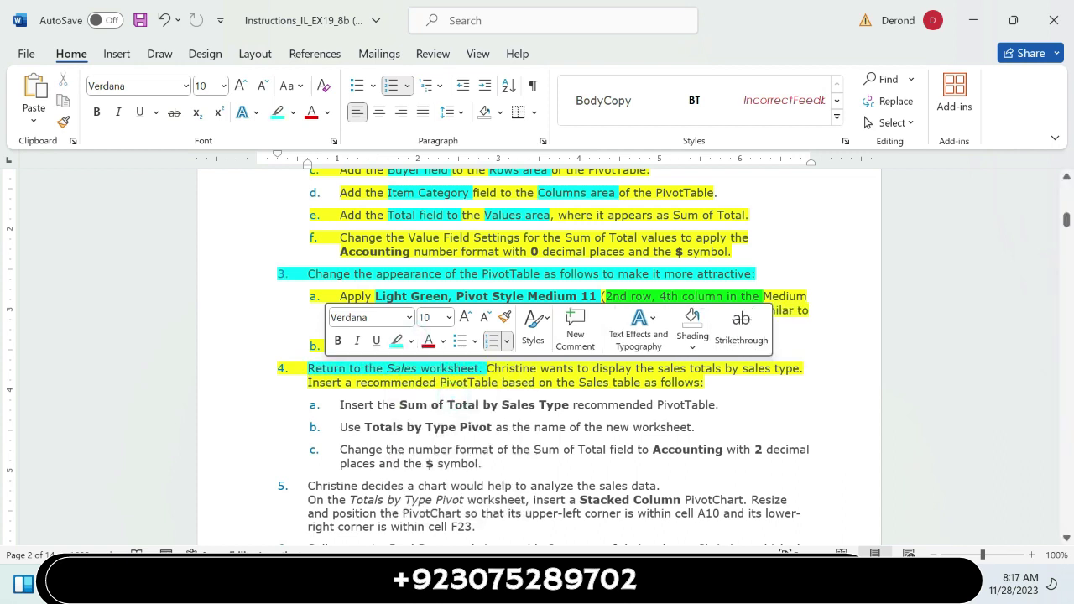
click(605, 428)
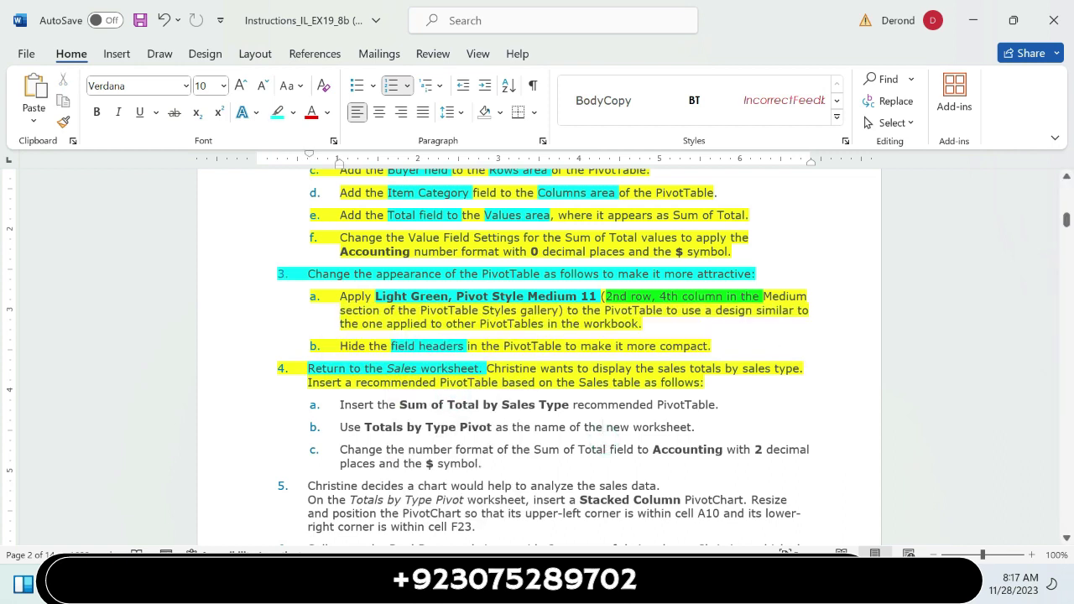
key(alt+Tab)
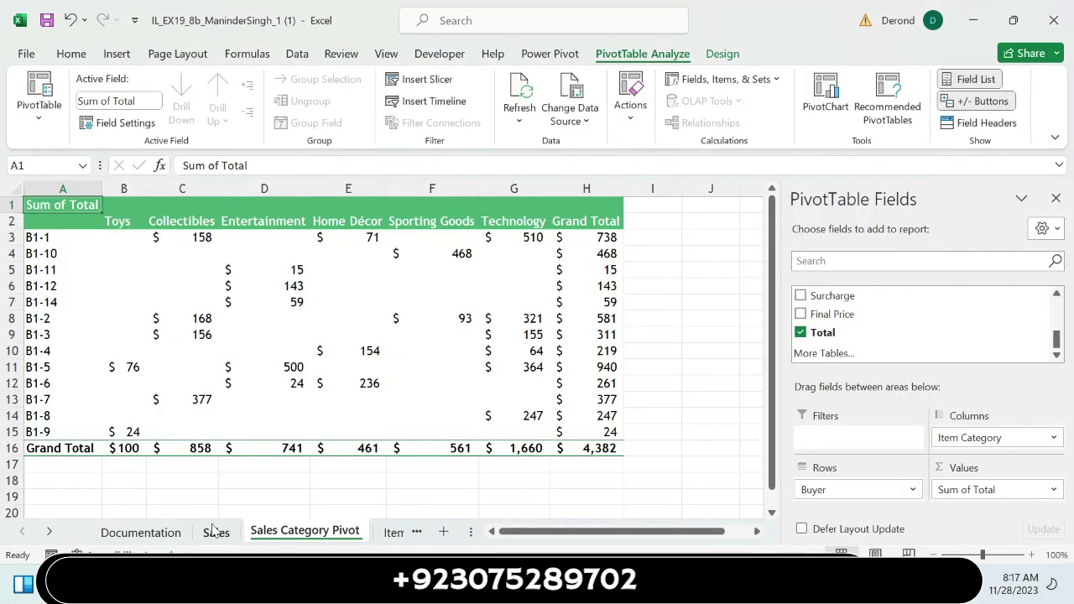
- Switch to the Sales worksheet, then return to the Word instructions
click(215, 532)
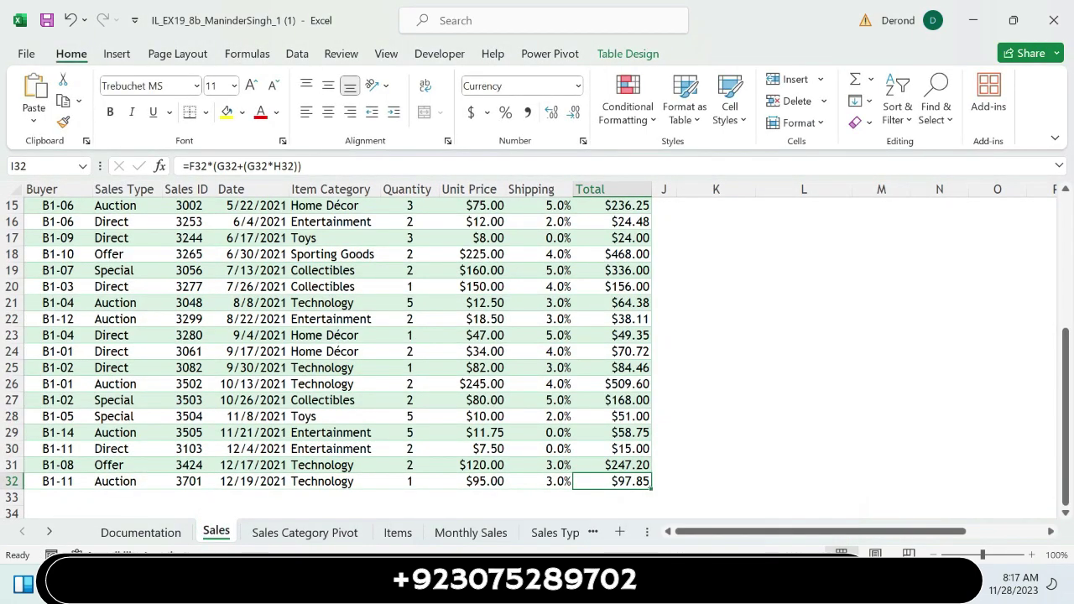
key(alt+Tab)
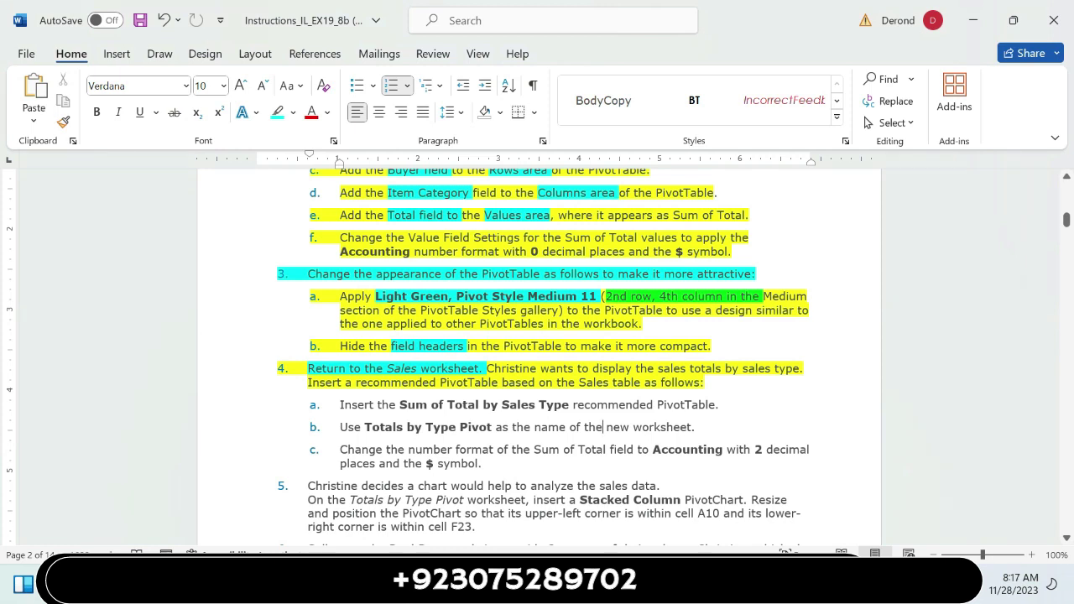
- Select the Word step 4a line about inserting the Sum of Total by Sales Type PivotTable
drag(340, 405, 710, 407)
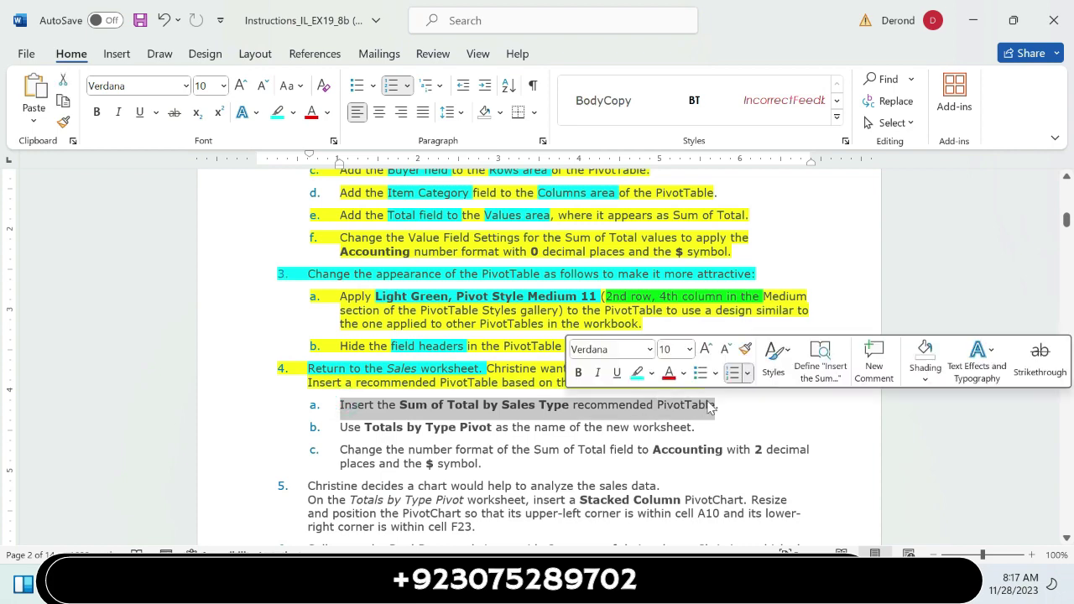